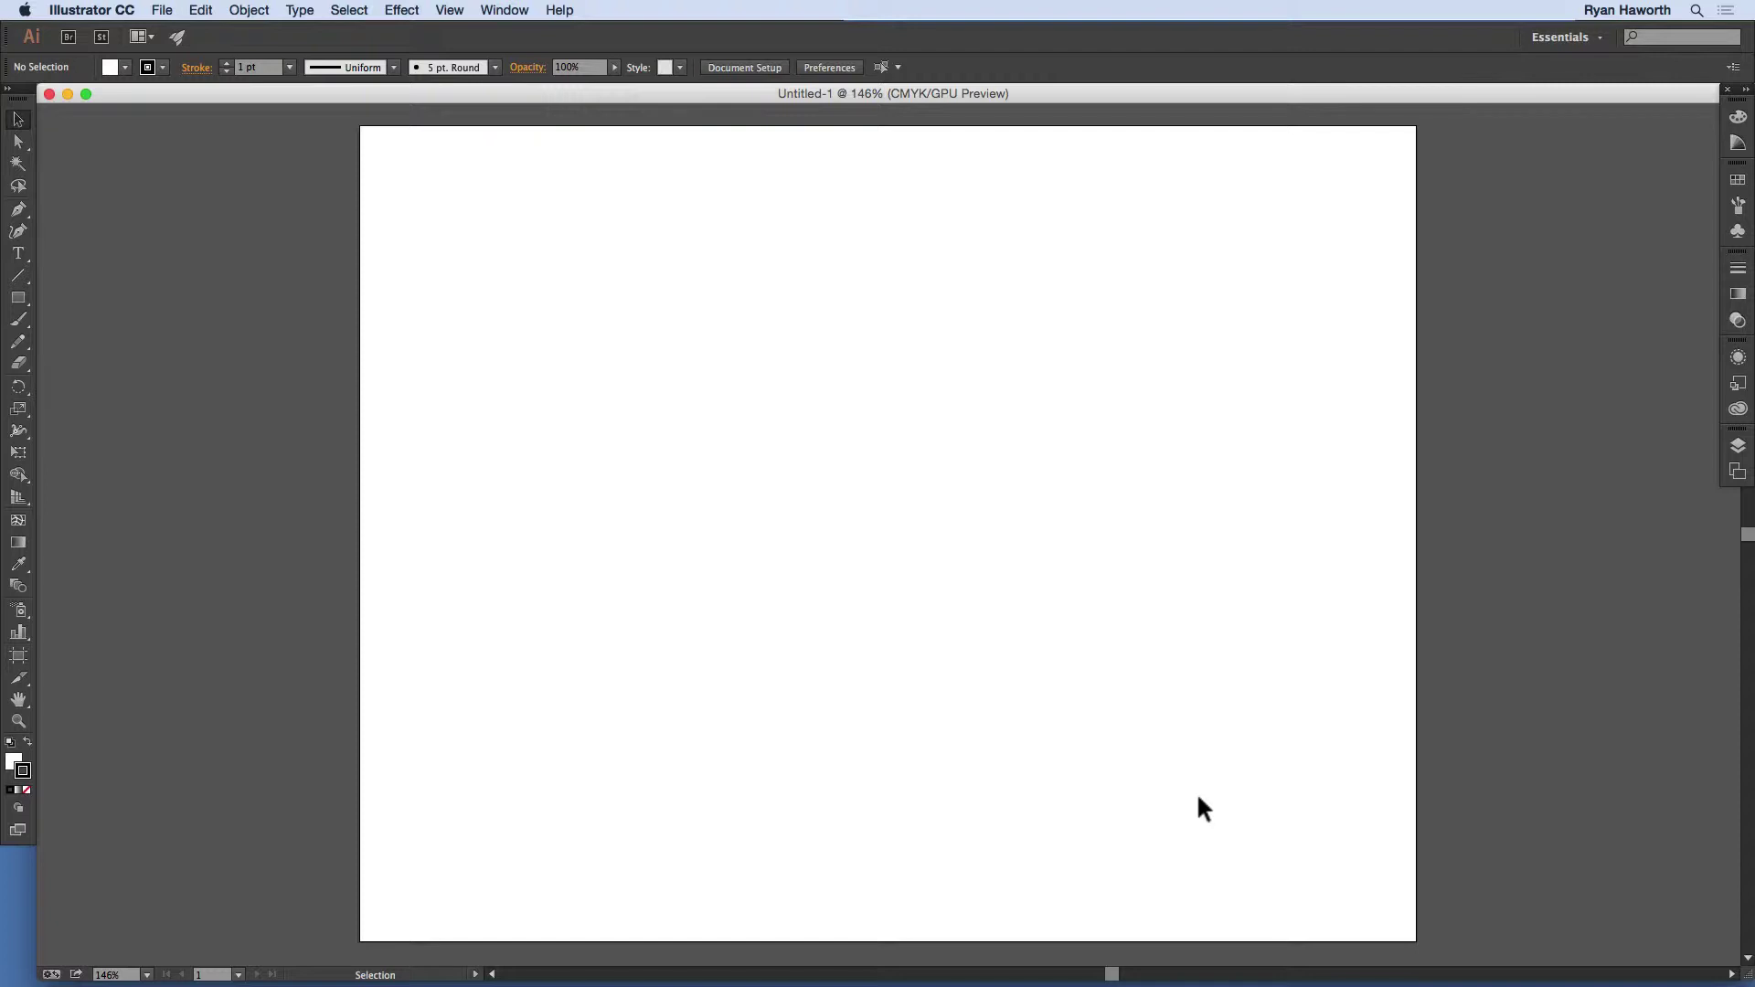
- Create a new document from the Boxes.ait template in the Blank Templates folder
click(166, 12)
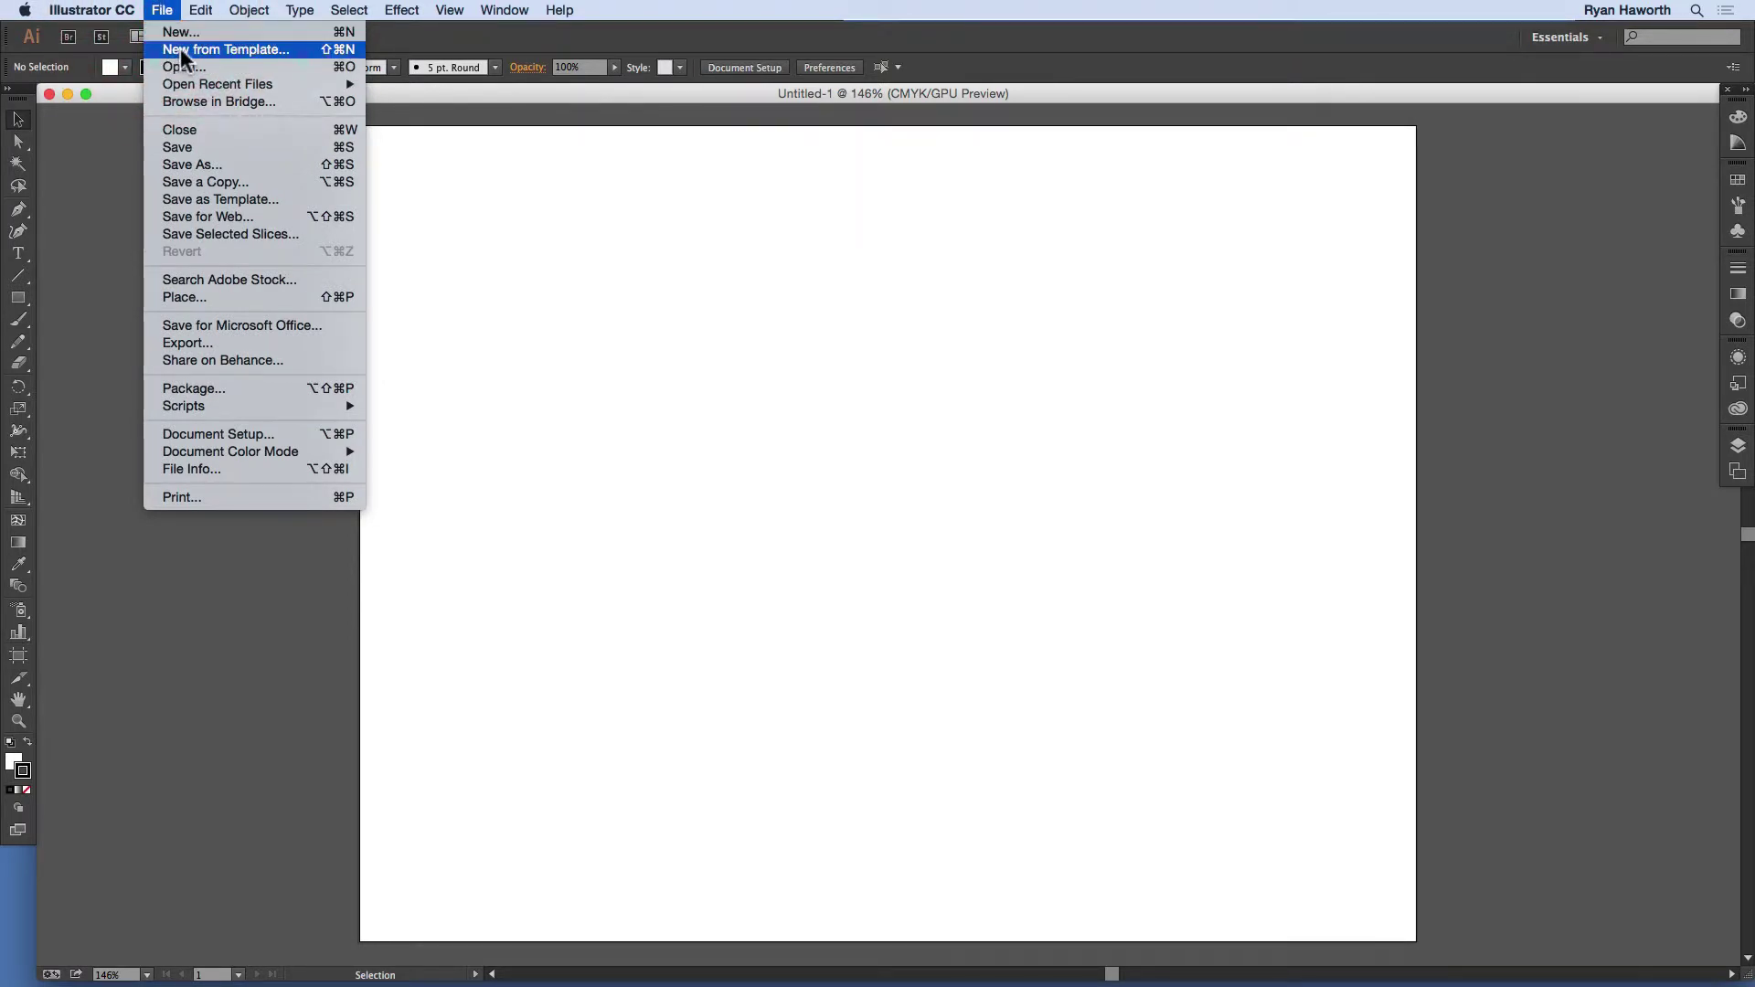
click(301, 48)
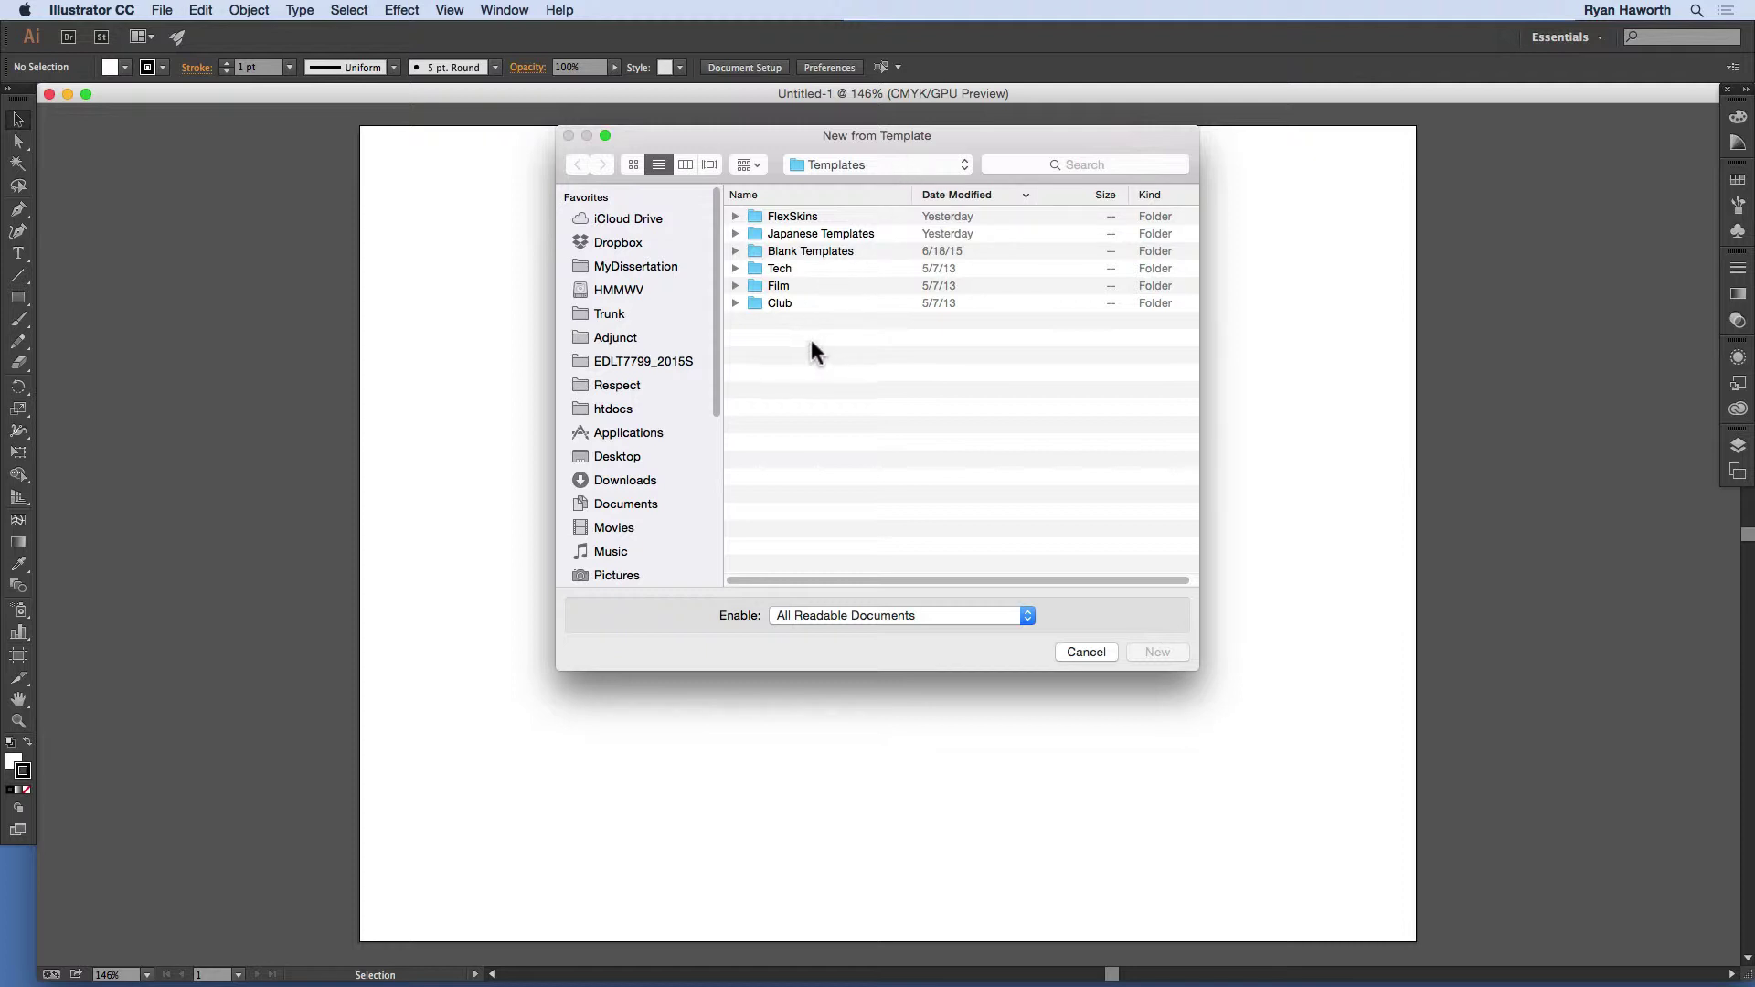
click(781, 252)
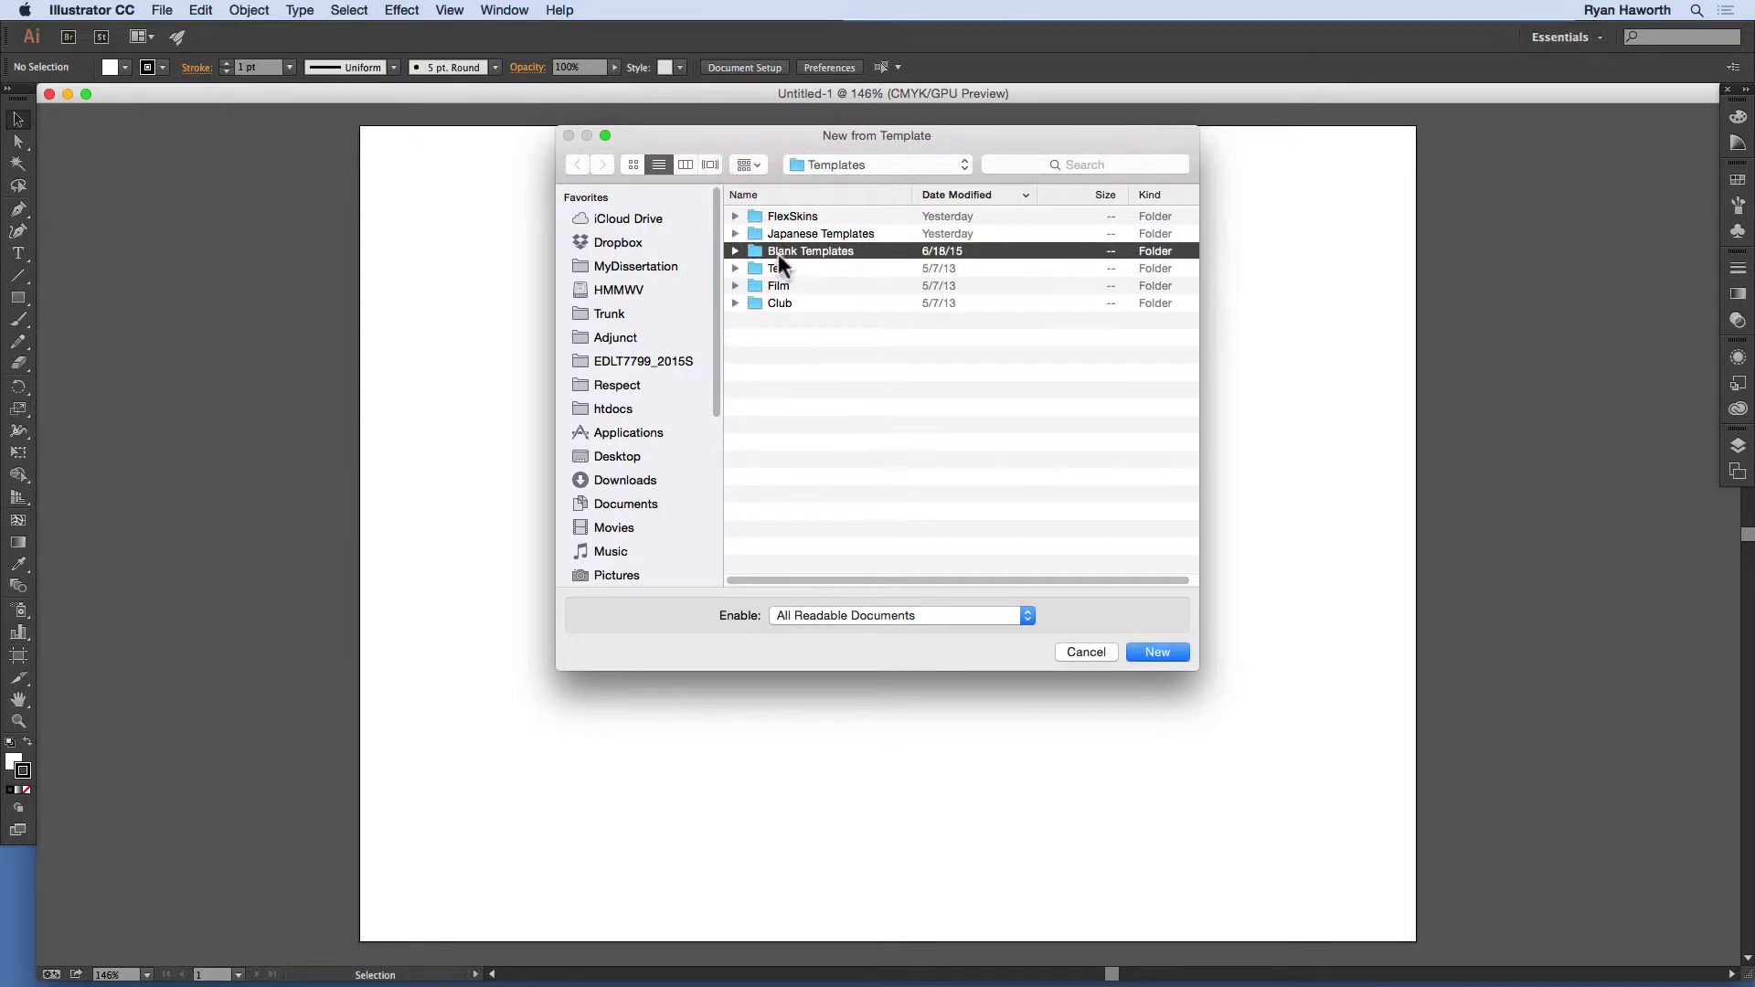
double_click(778, 254)
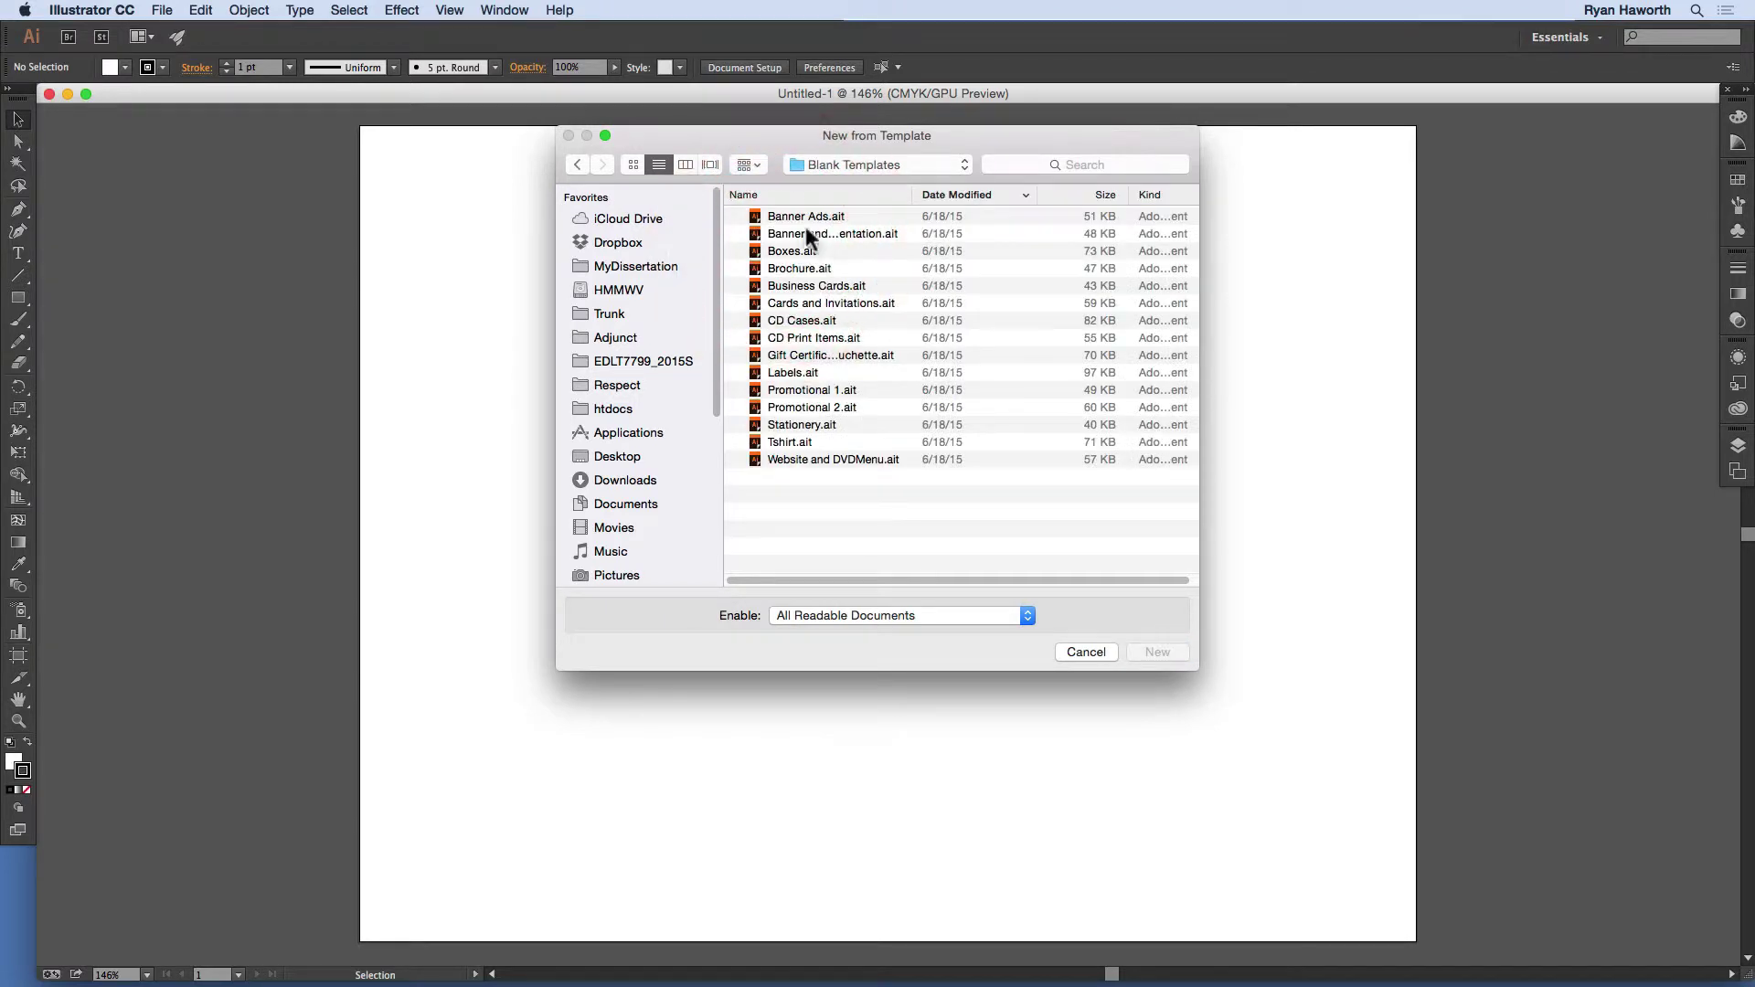
click(790, 442)
click(798, 284)
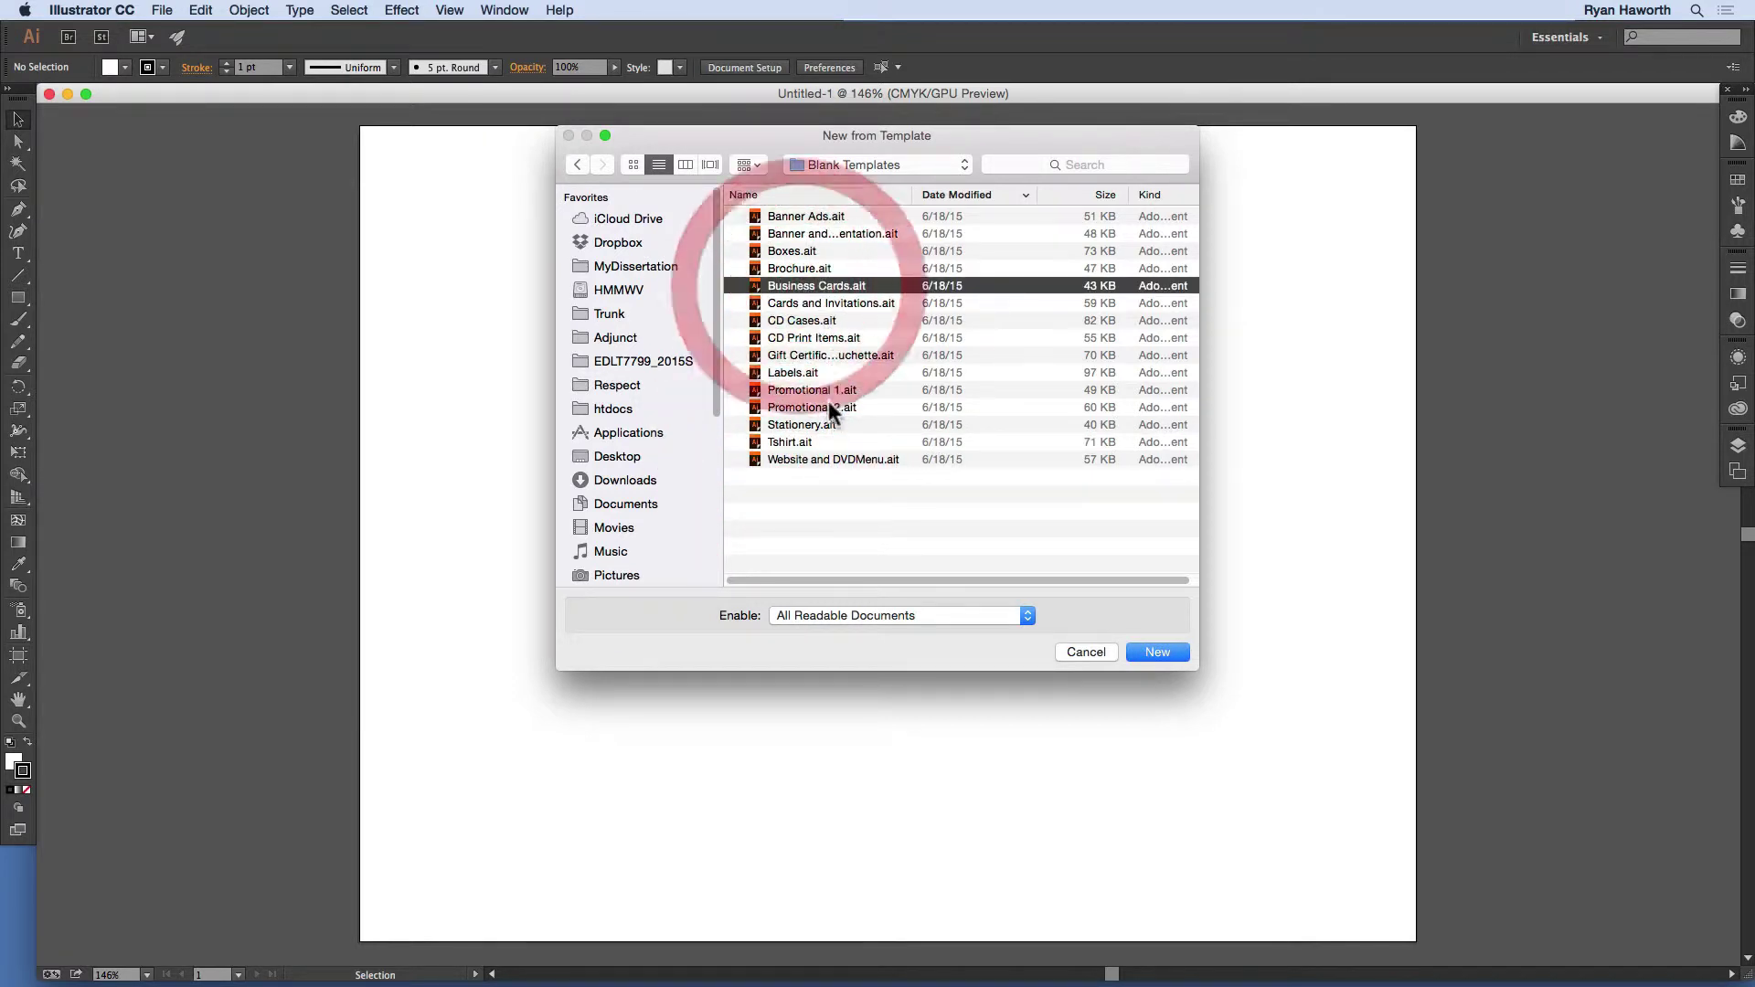
click(801, 338)
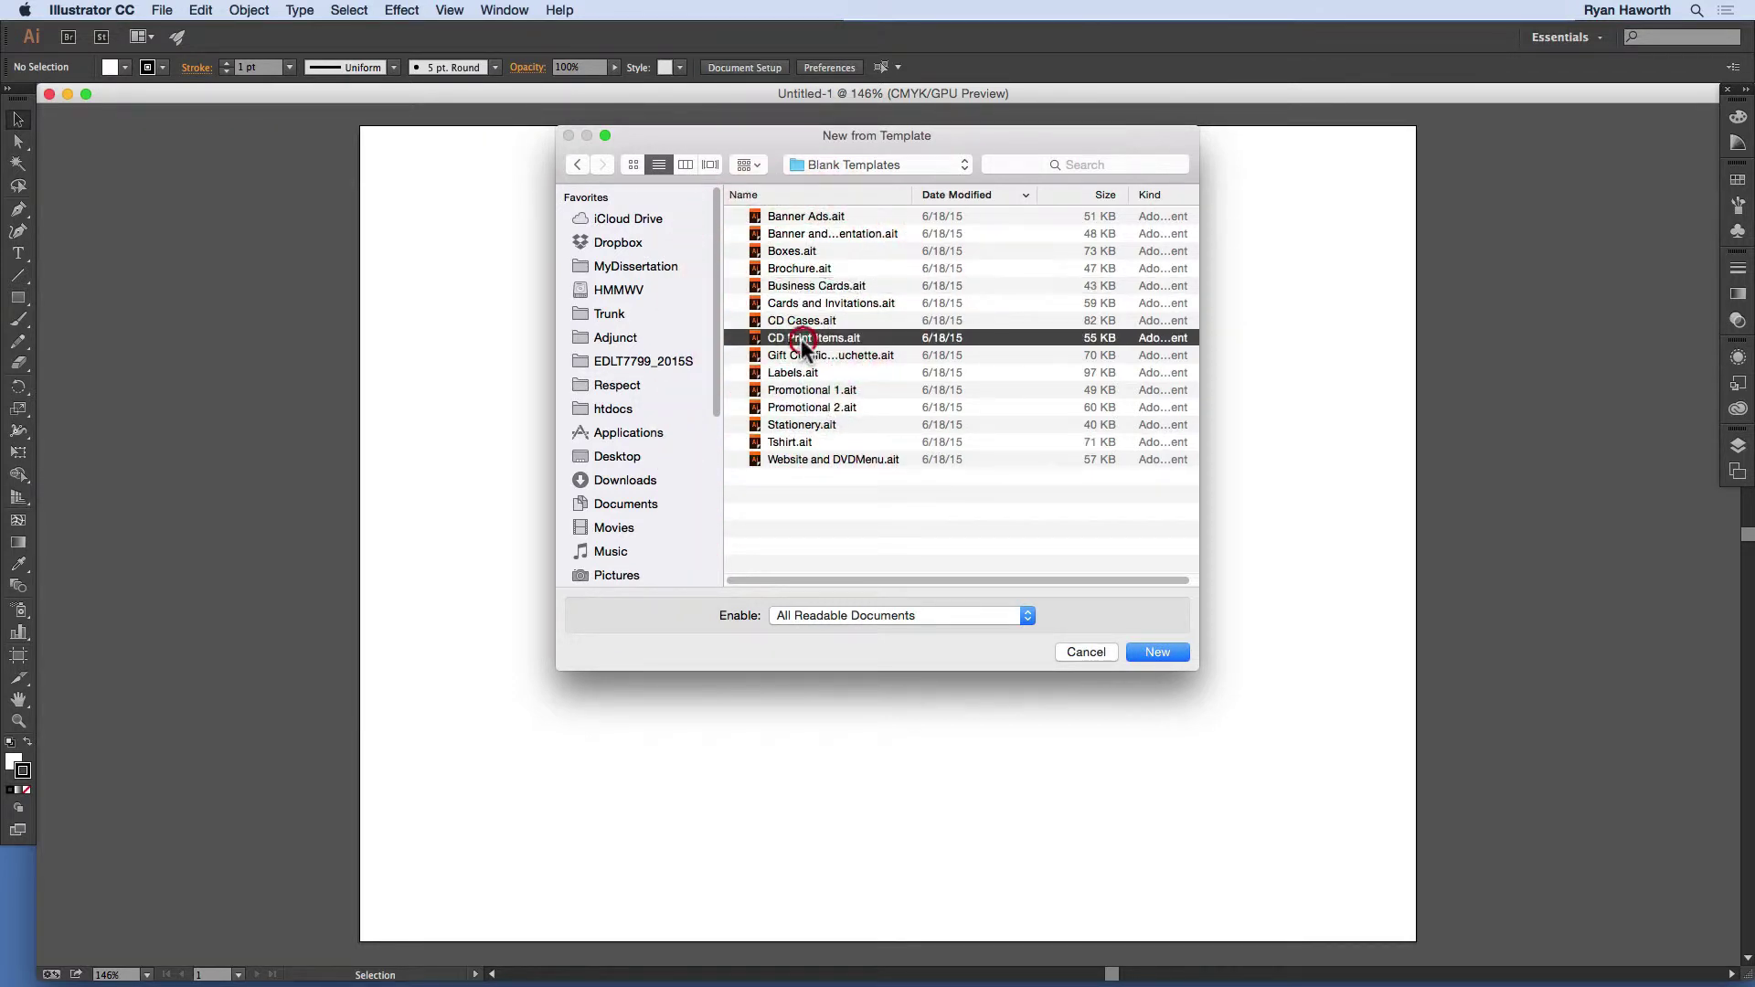
click(793, 250)
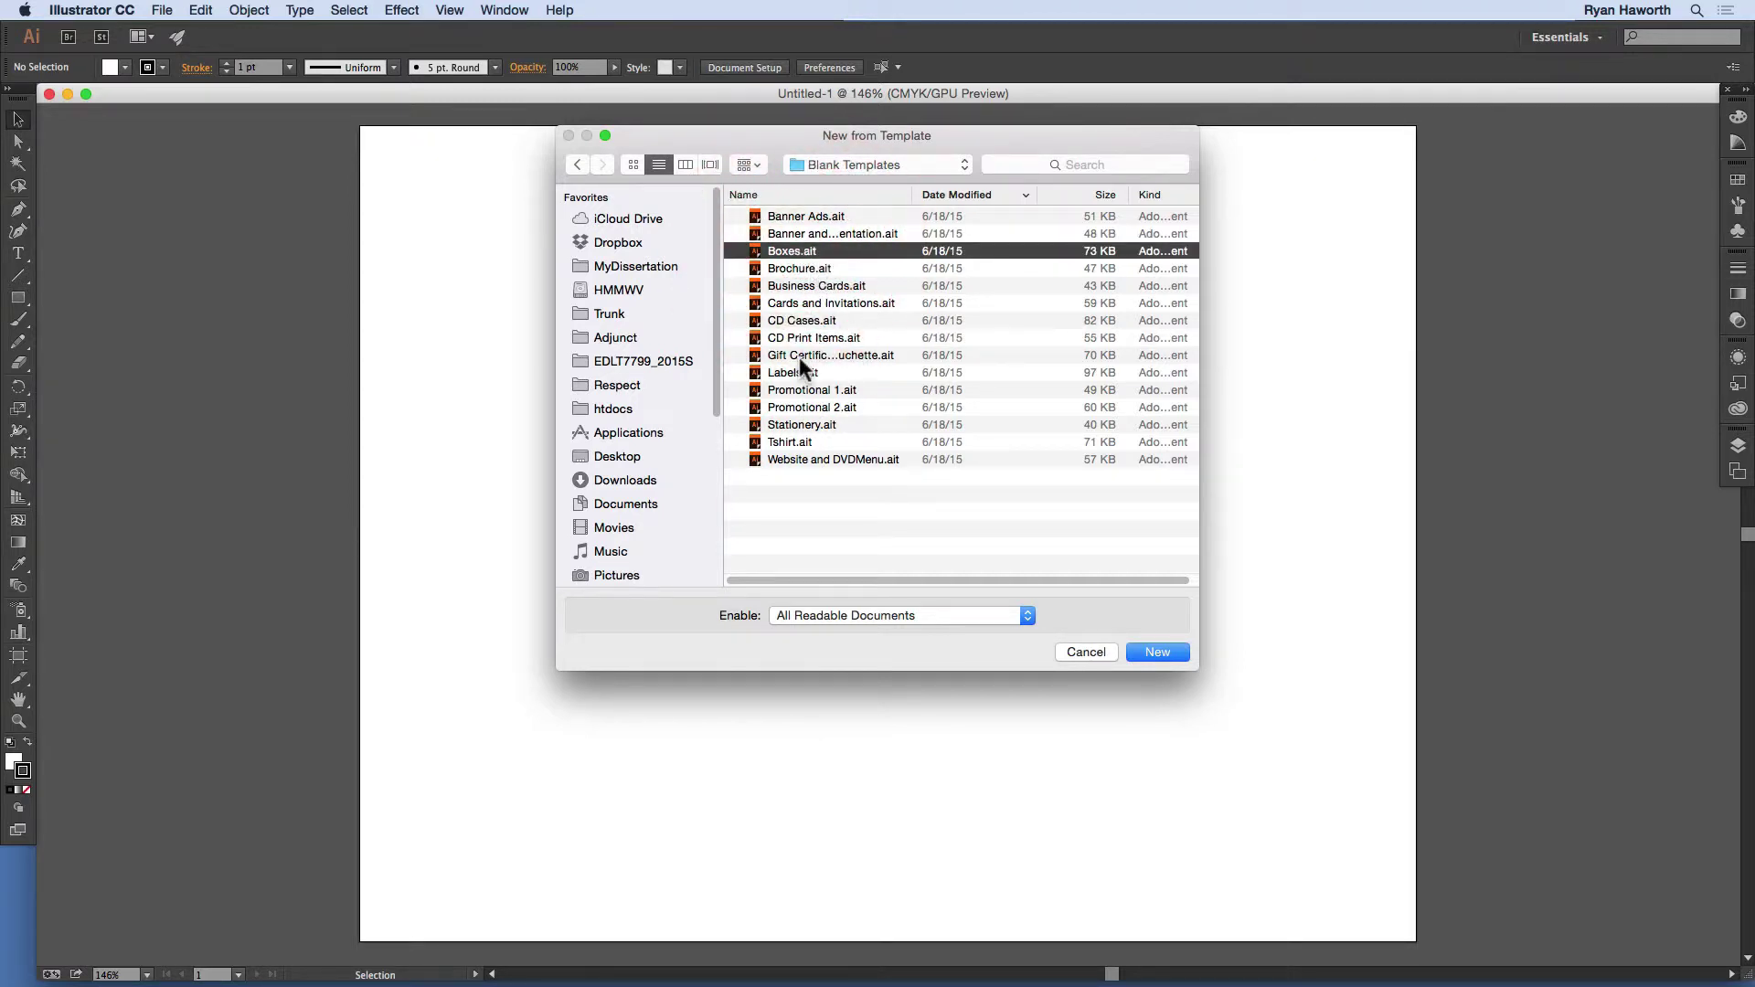
click(1152, 652)
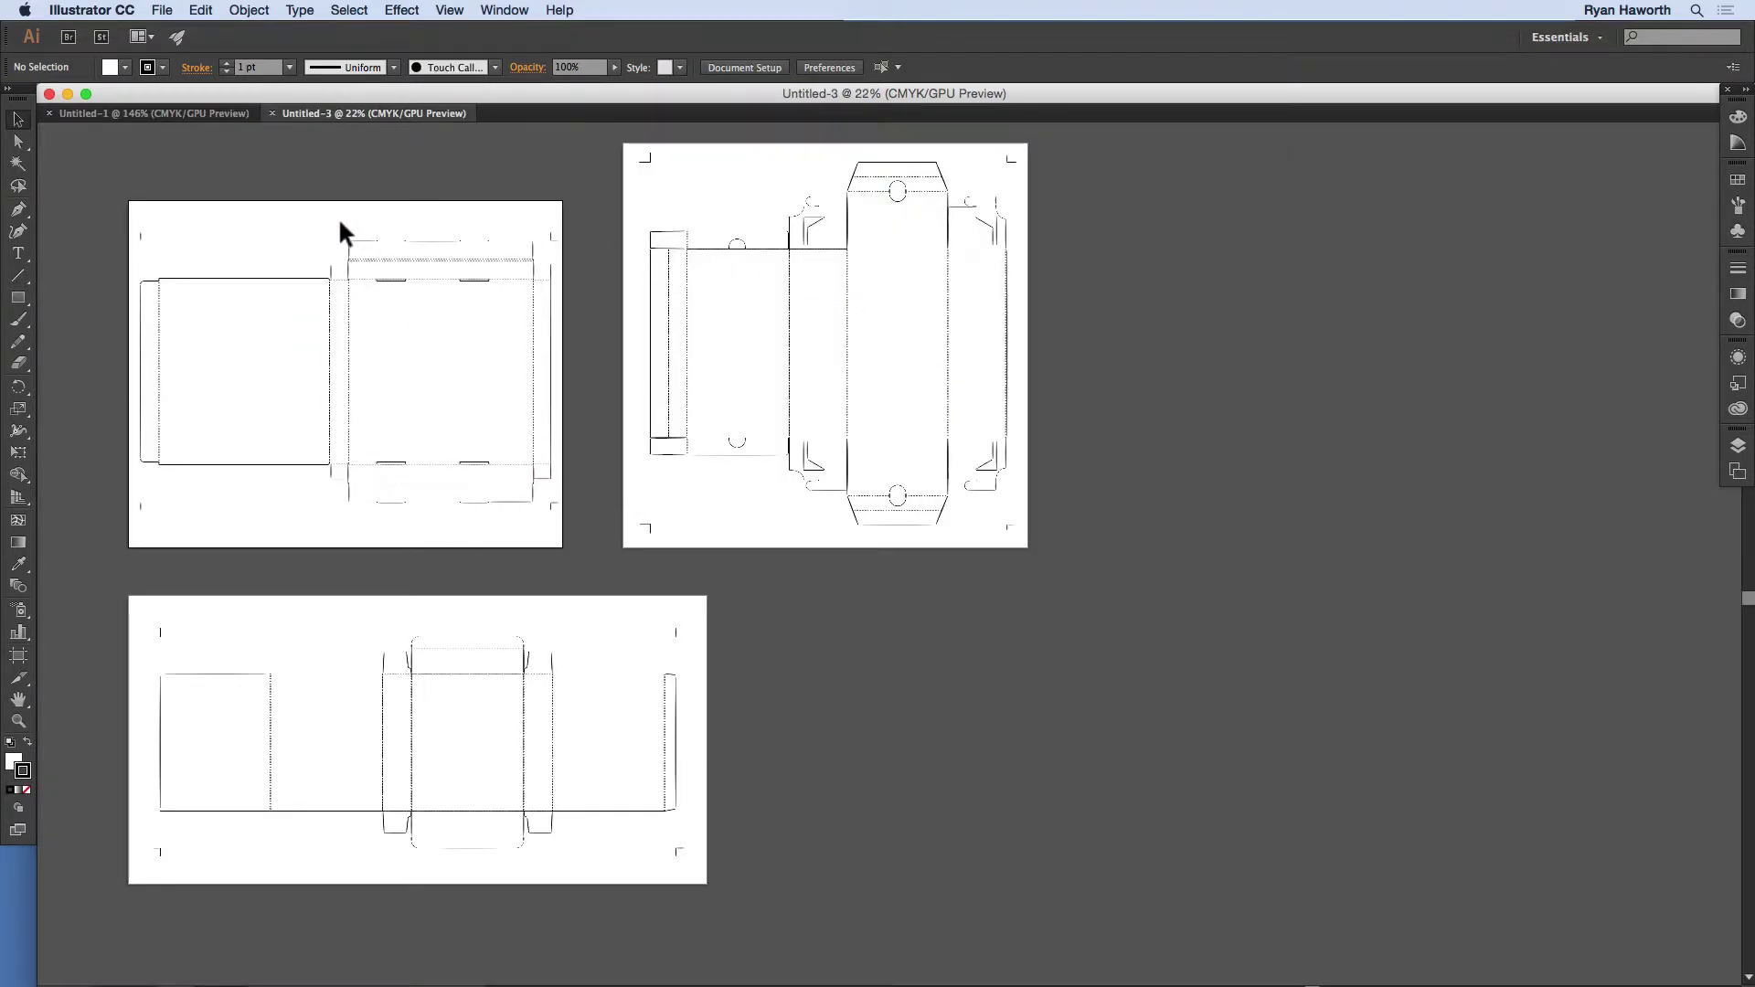
- Set the stroke weight of all the box template artwork to 2 pt and deselect it
click(360, 245)
key(super+0)
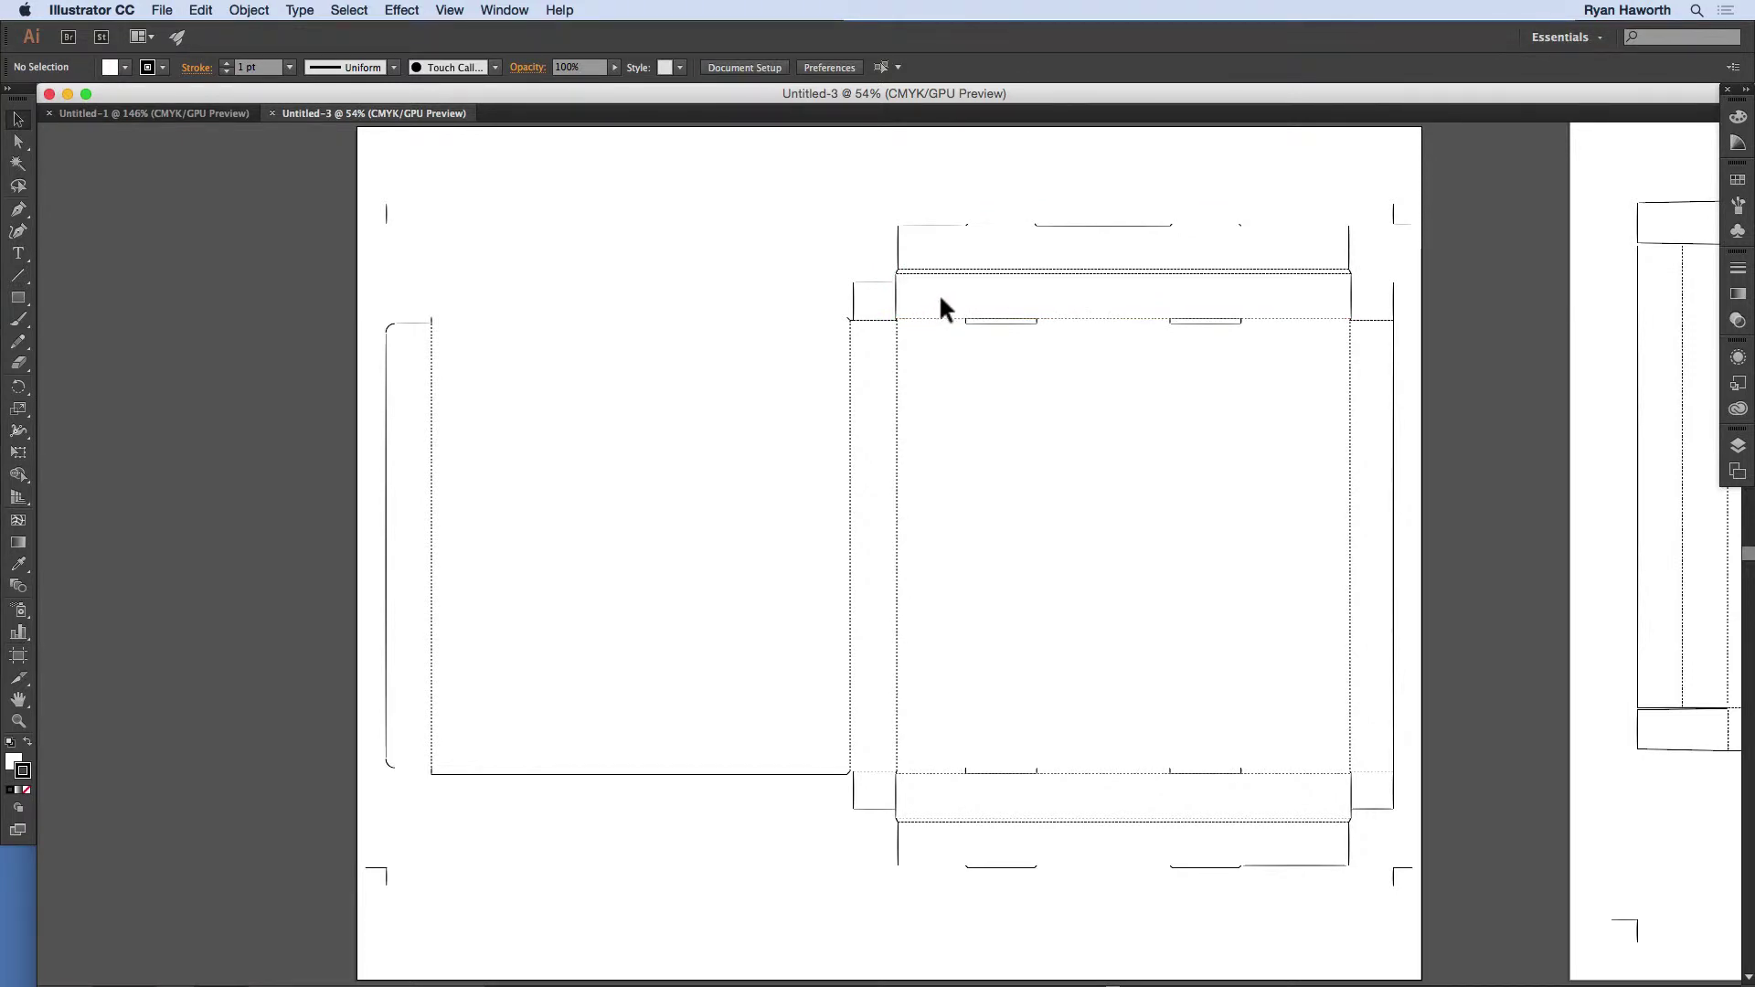
key(super+a)
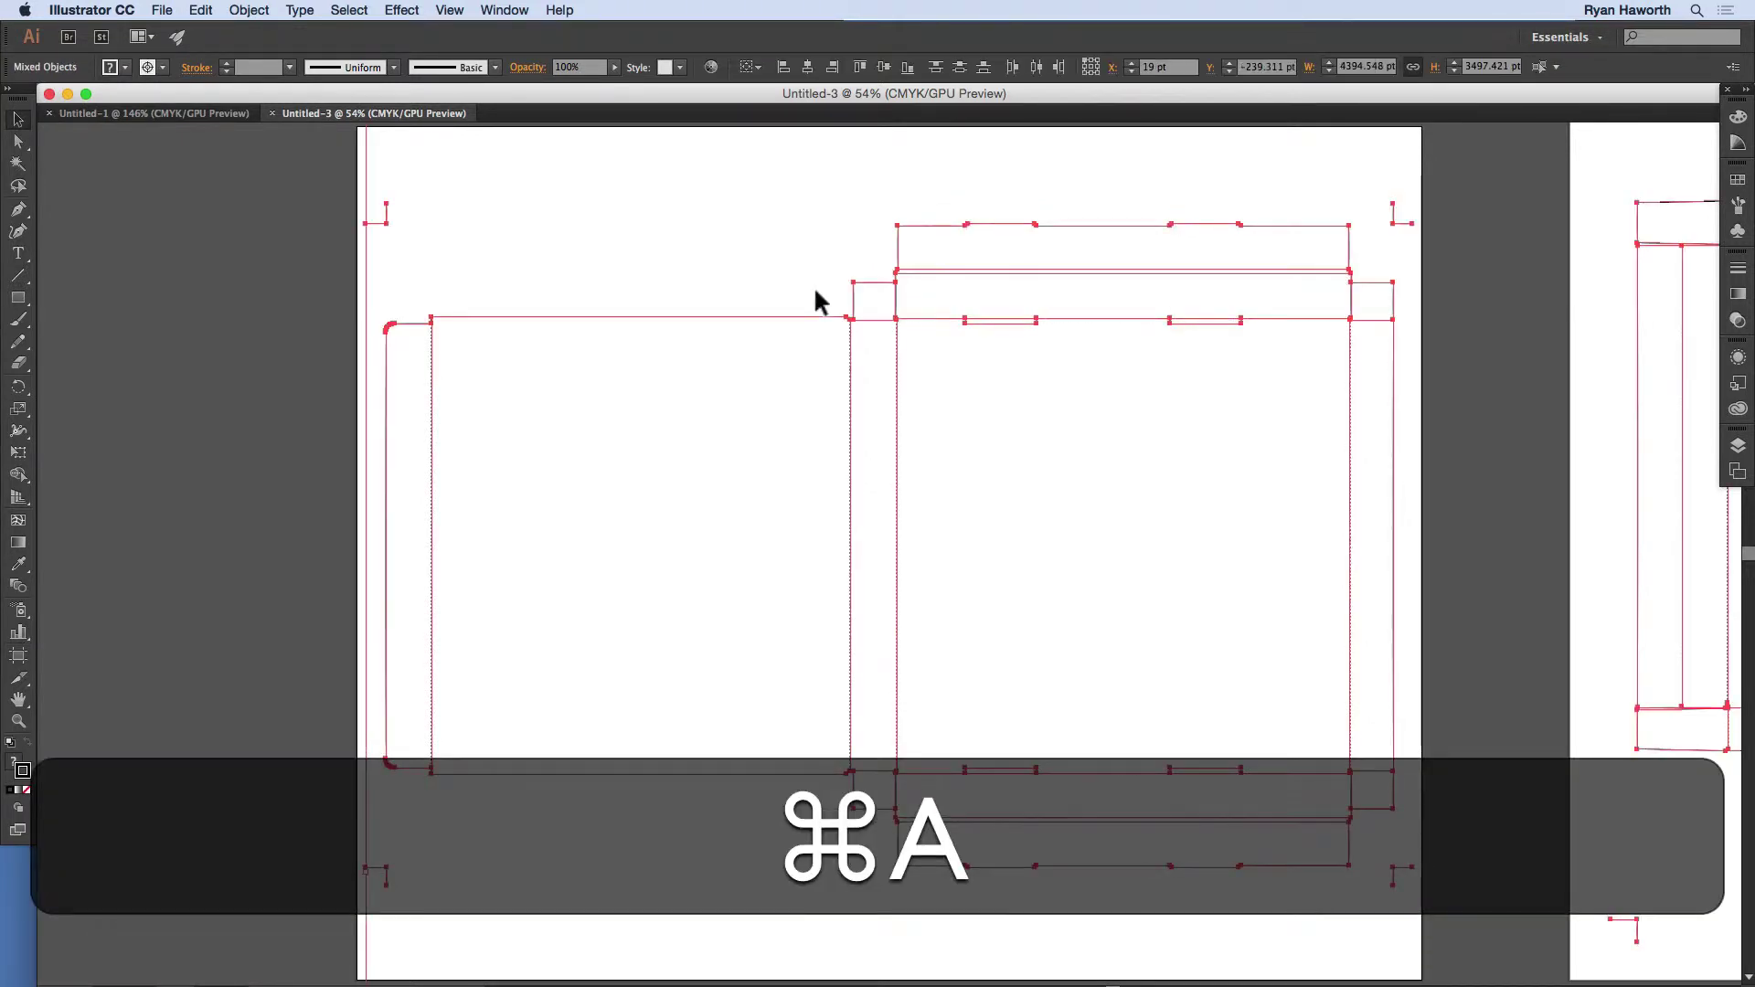
click(226, 64)
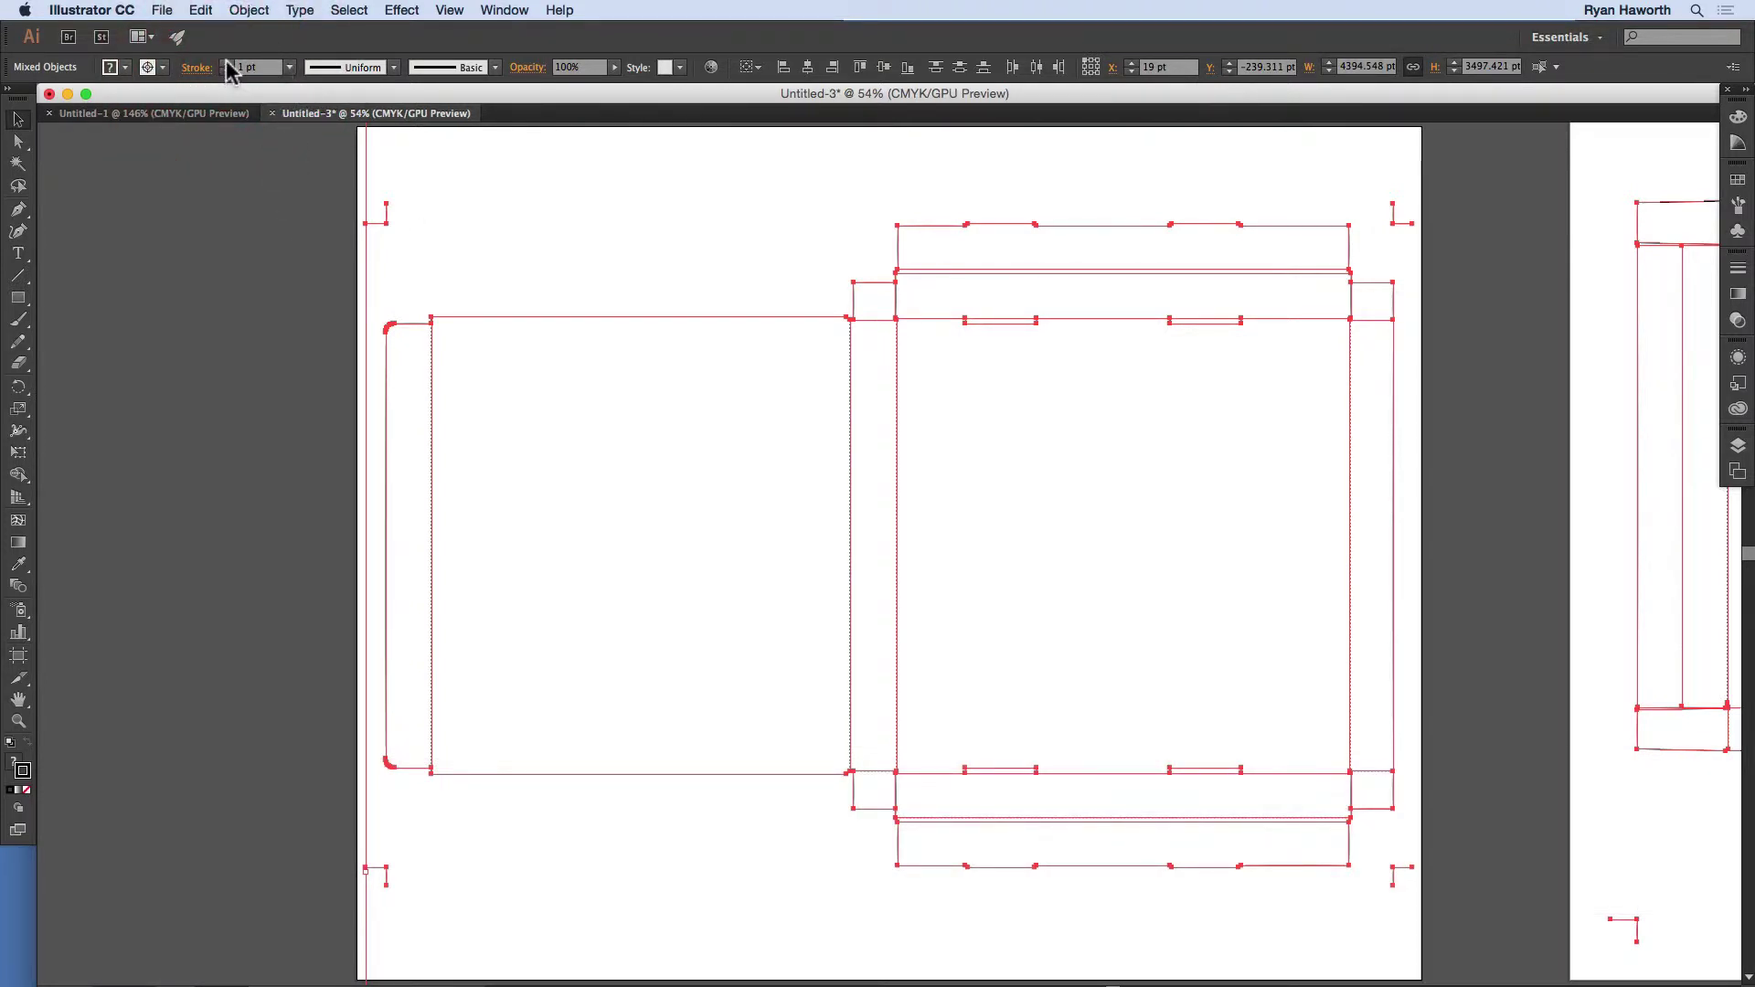
click(226, 64)
click(281, 188)
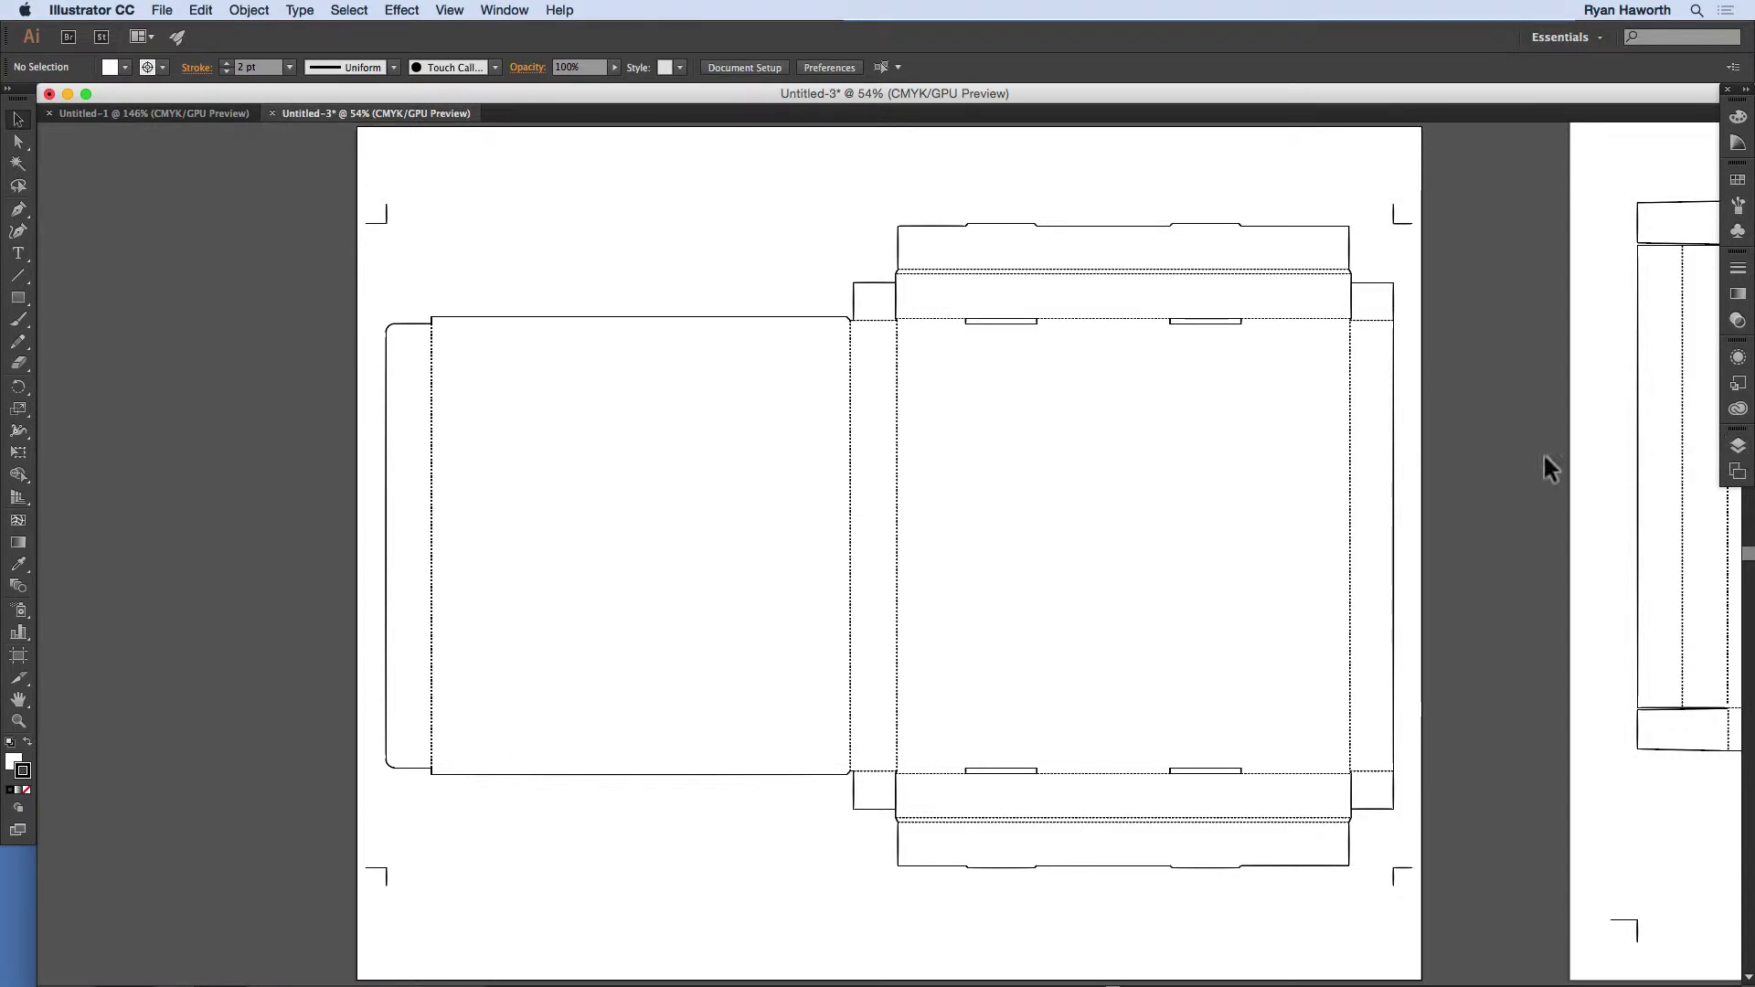
- Page through the three box artboards, return to the first one and fit all artboards in view
click(85, 92)
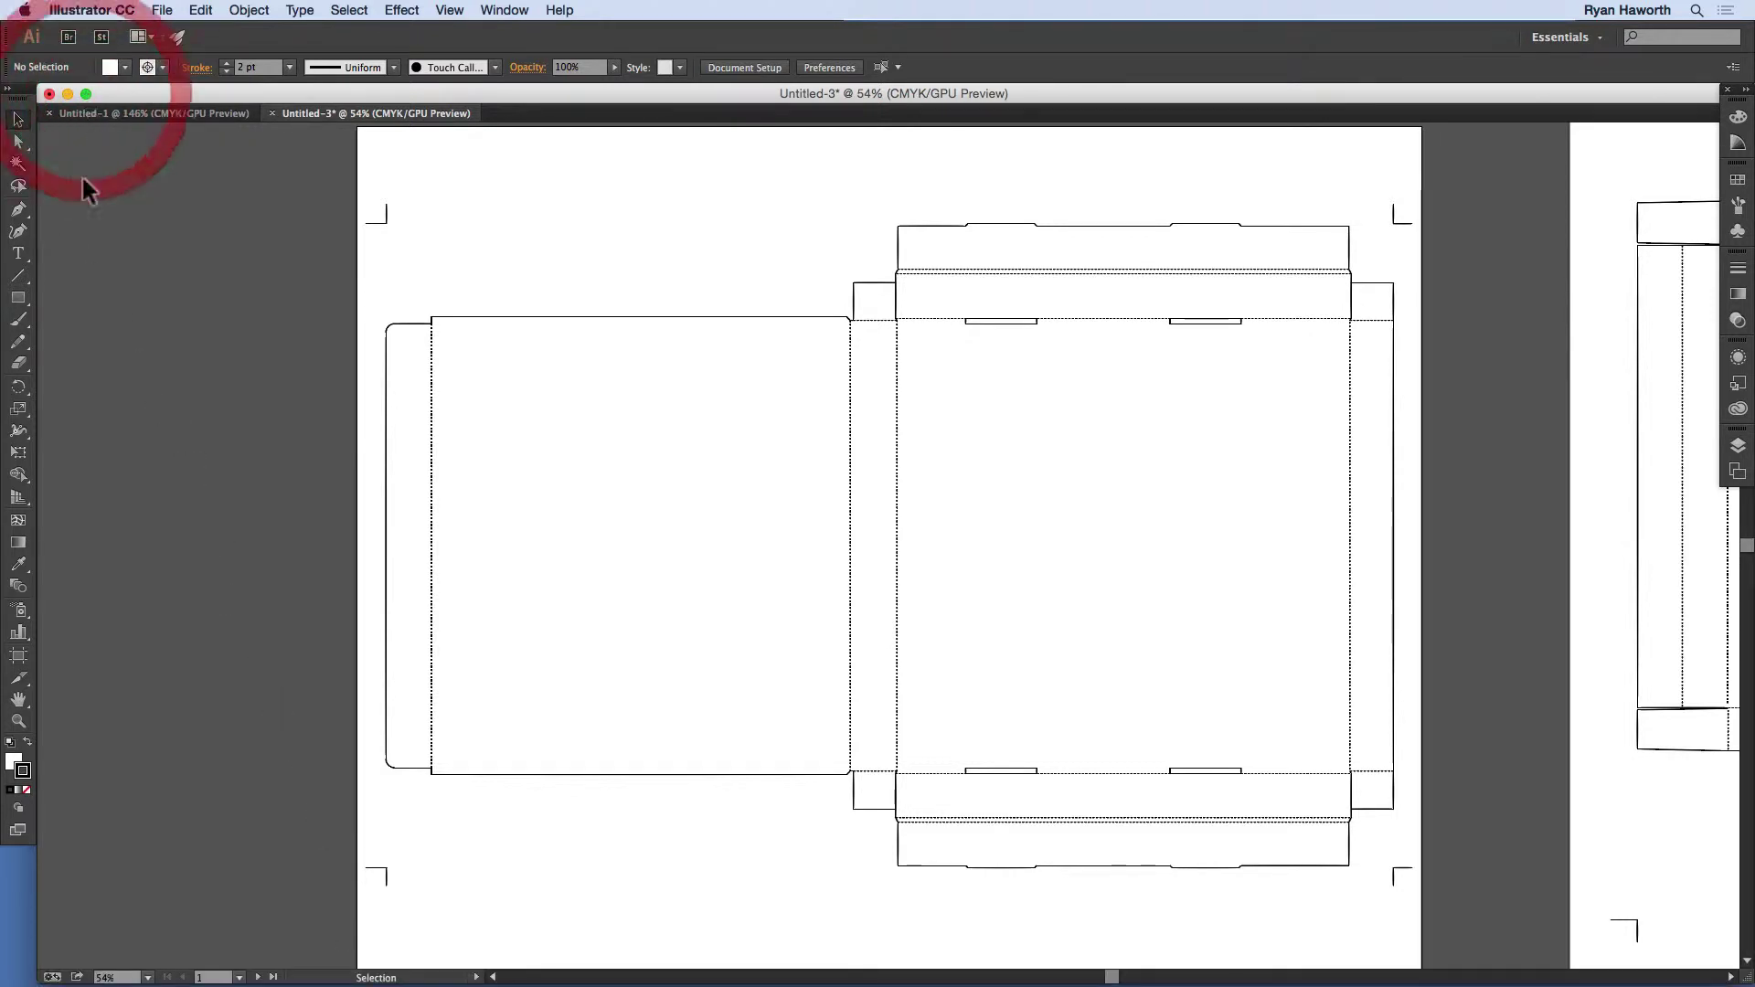
click(258, 977)
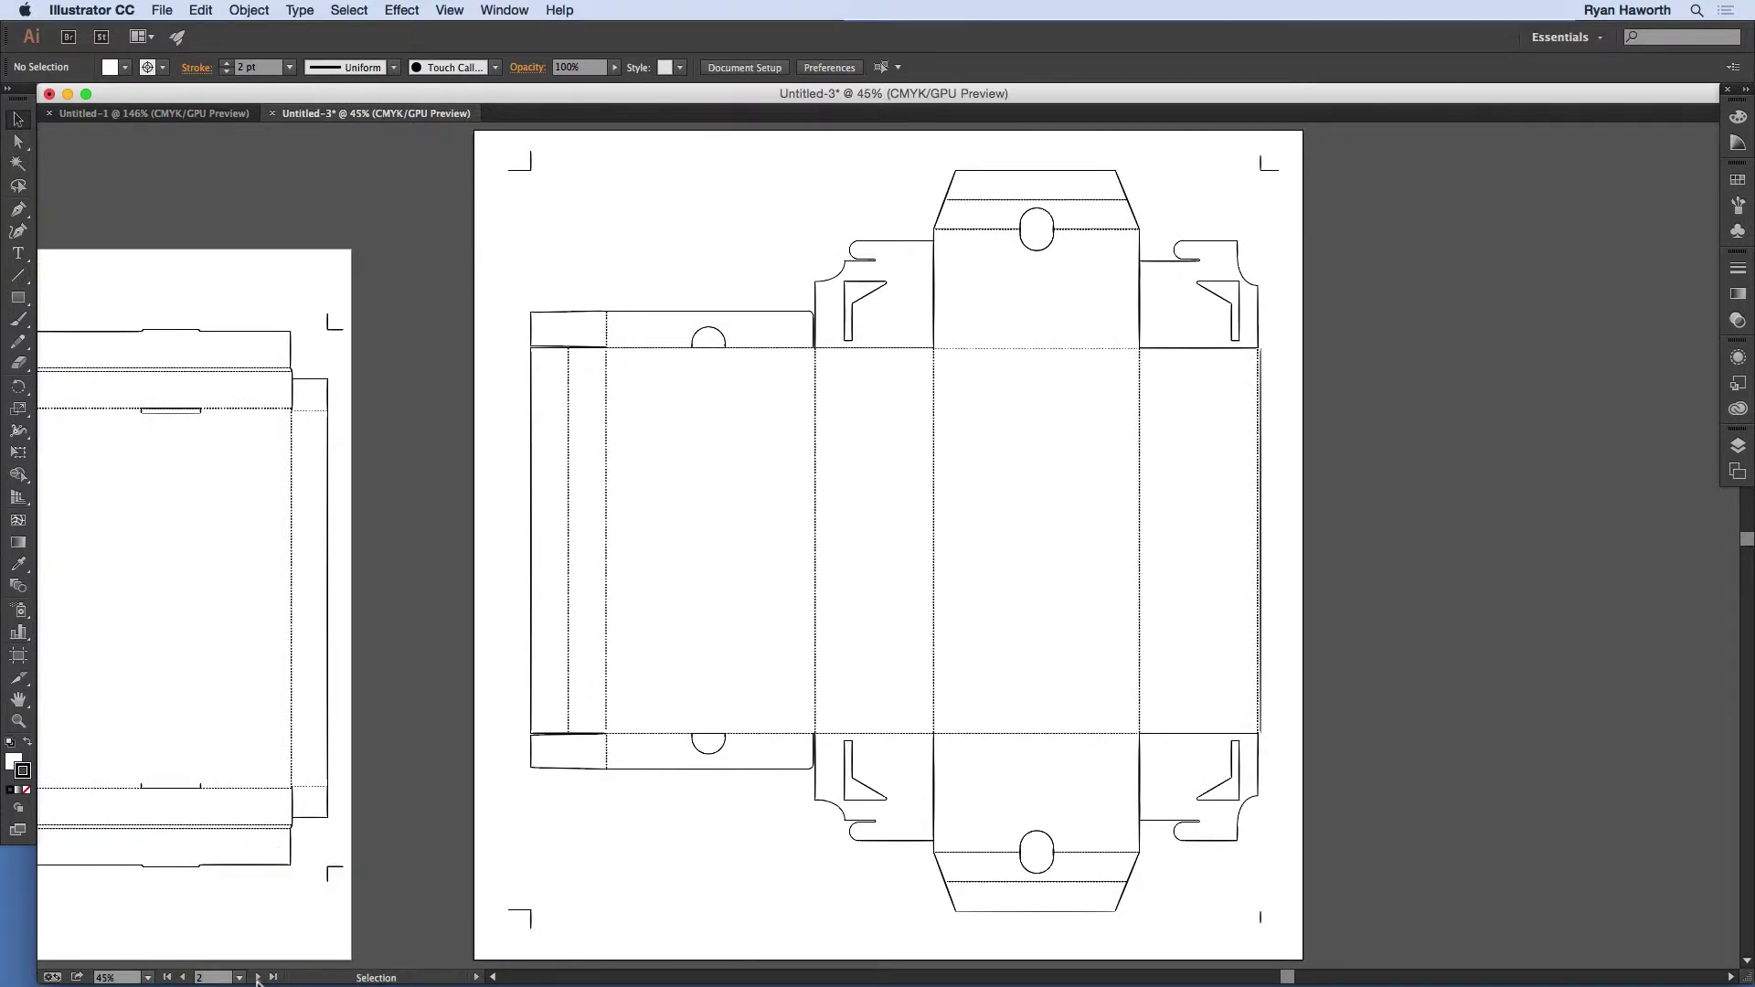
click(257, 978)
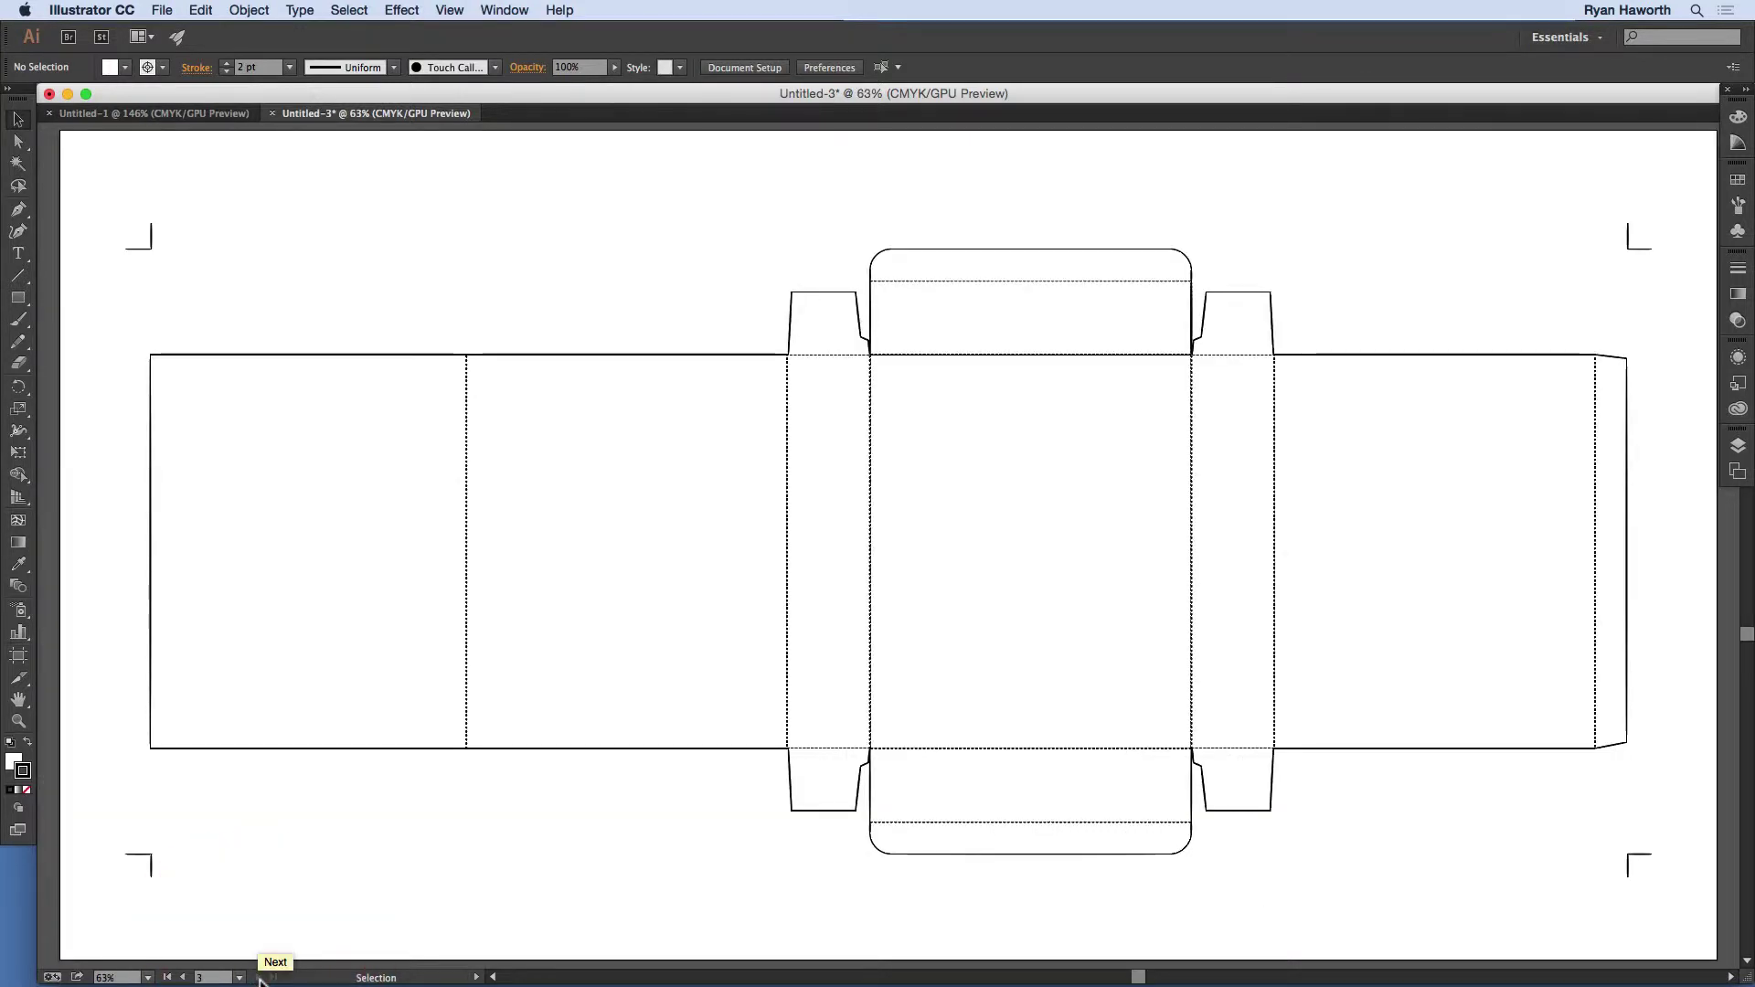
click(170, 978)
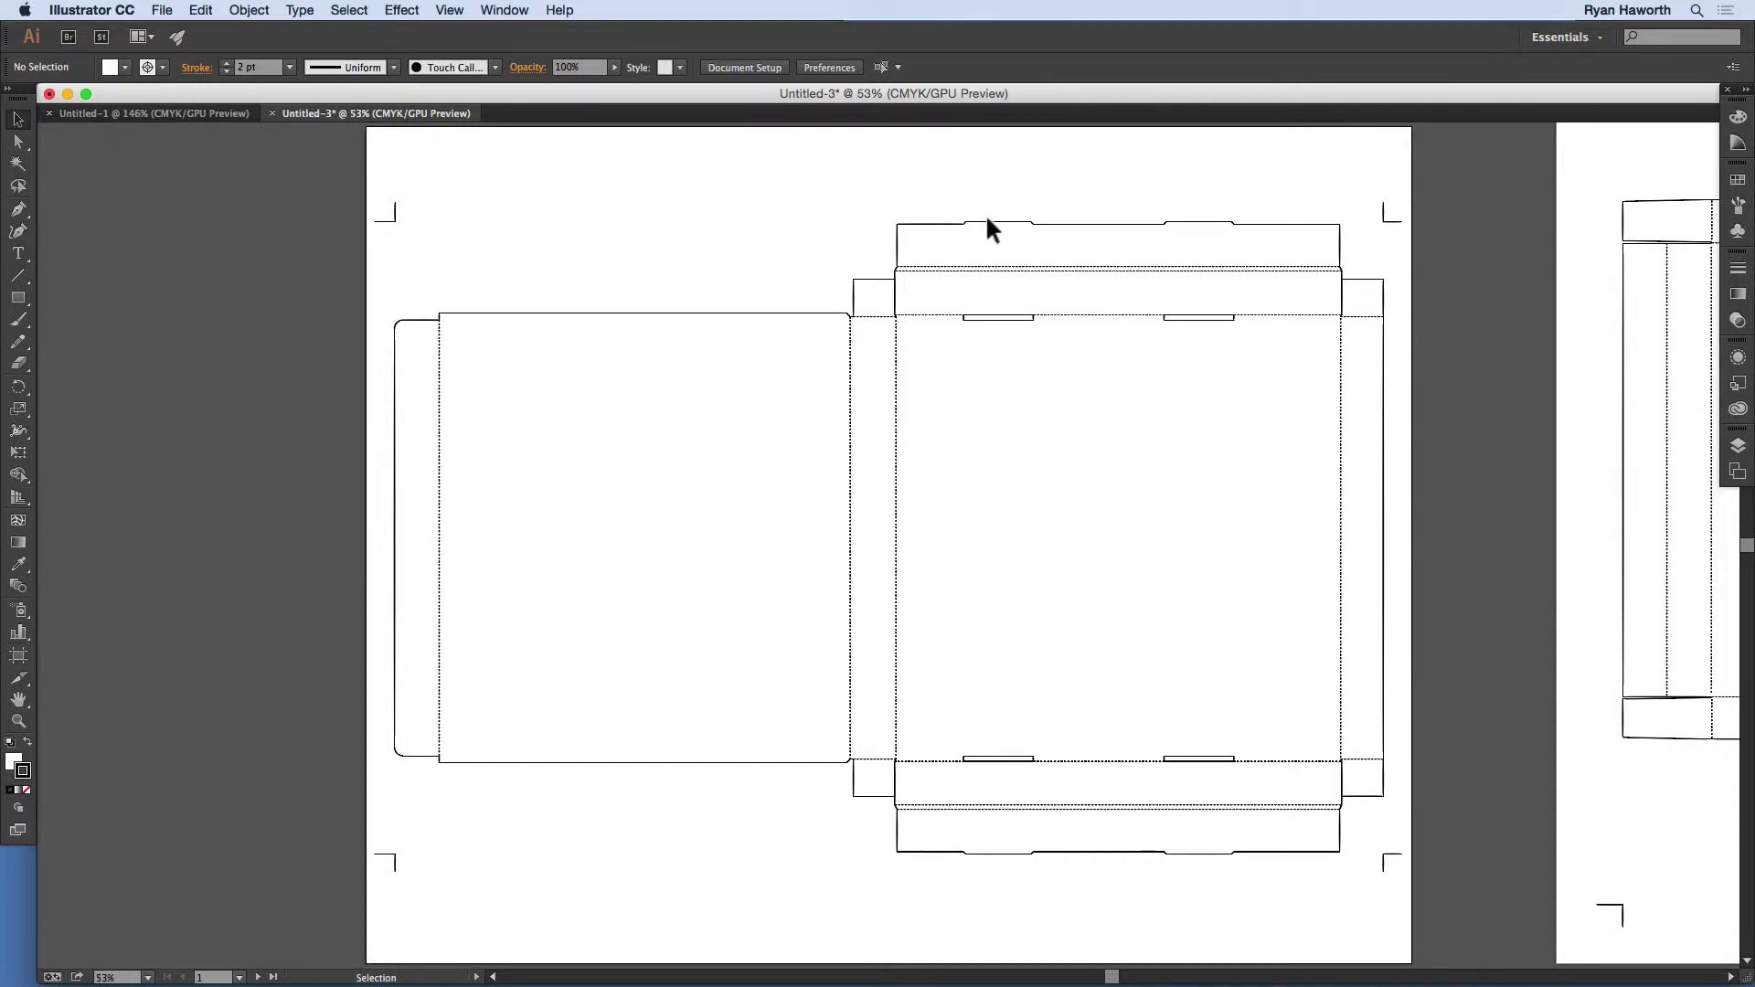
key(alt+super+0)
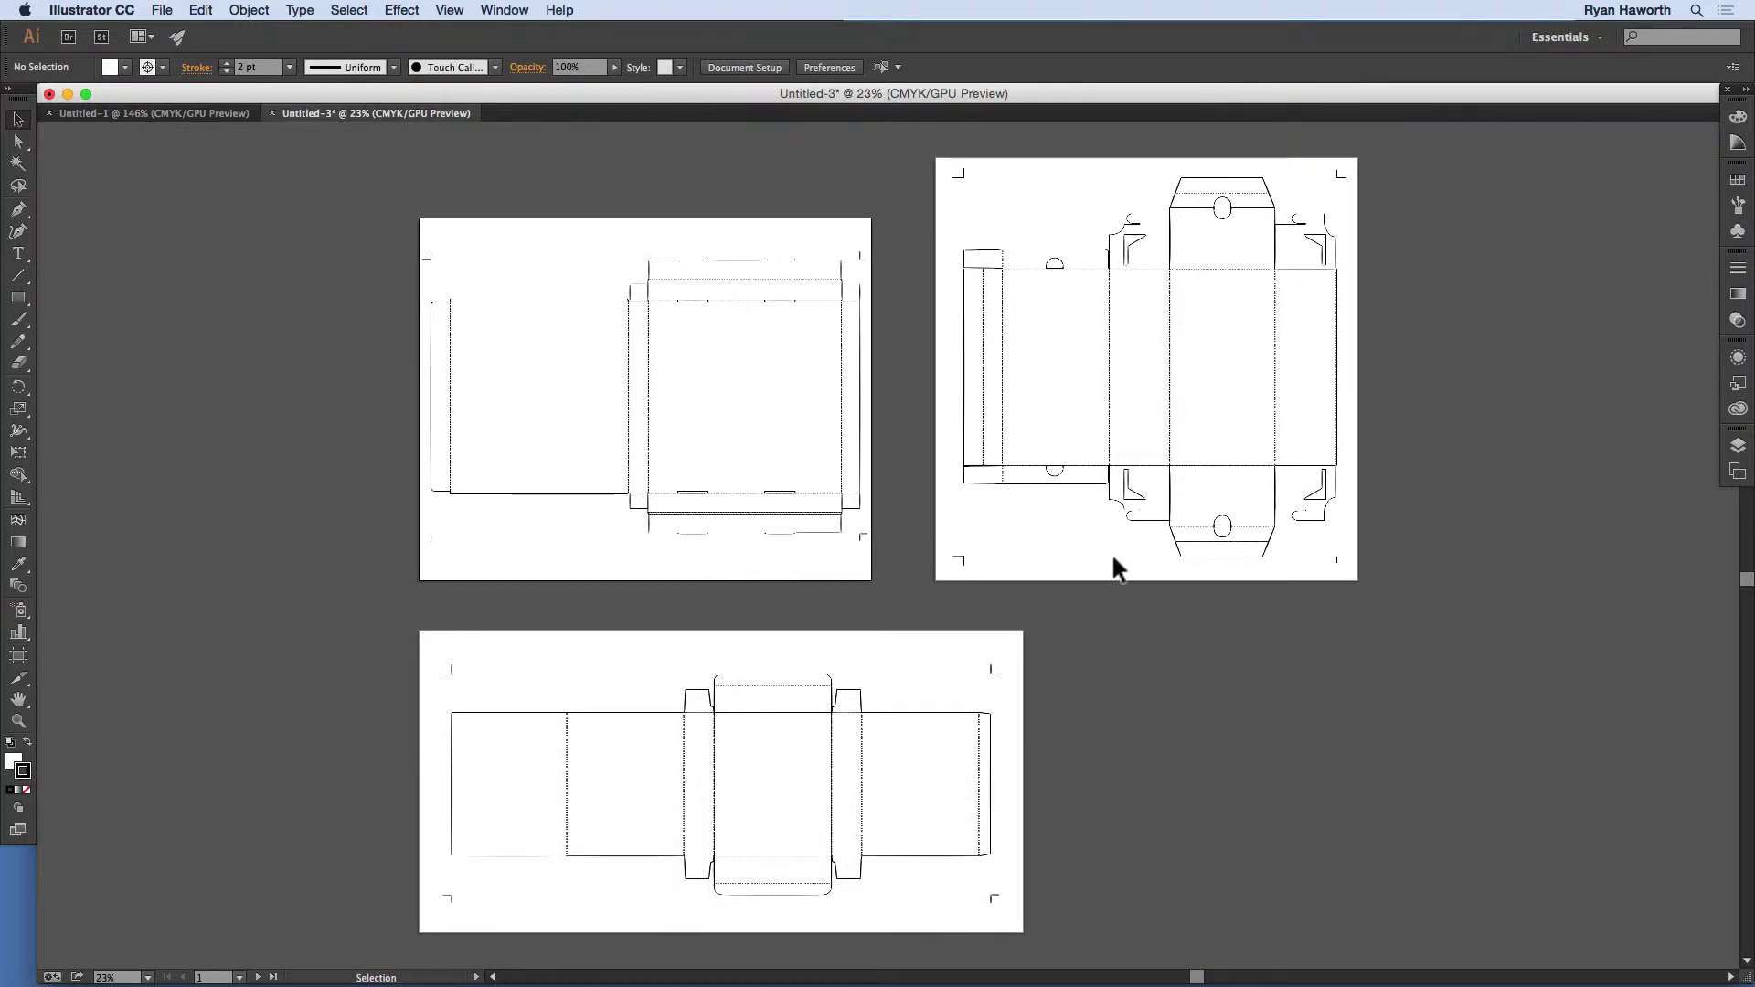
- Inspect the die line layer by toggling its visibility and expanding its contents, and make Layer 1 the active layer
click(1738, 446)
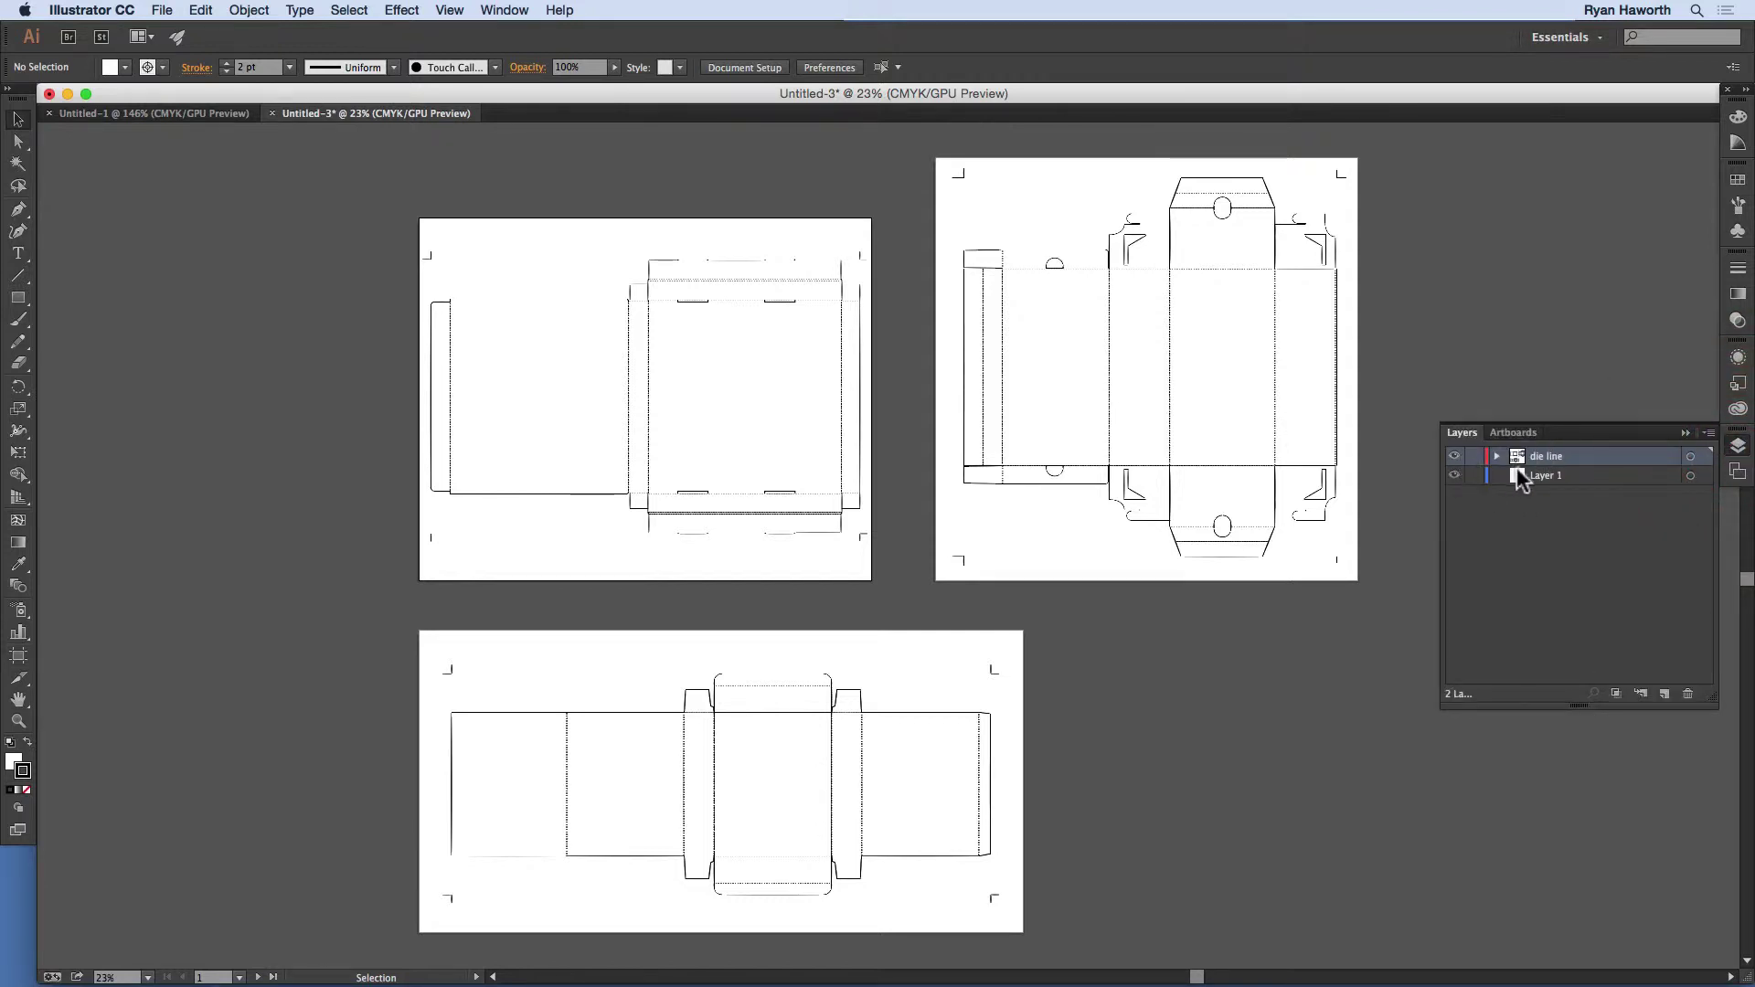
click(1456, 456)
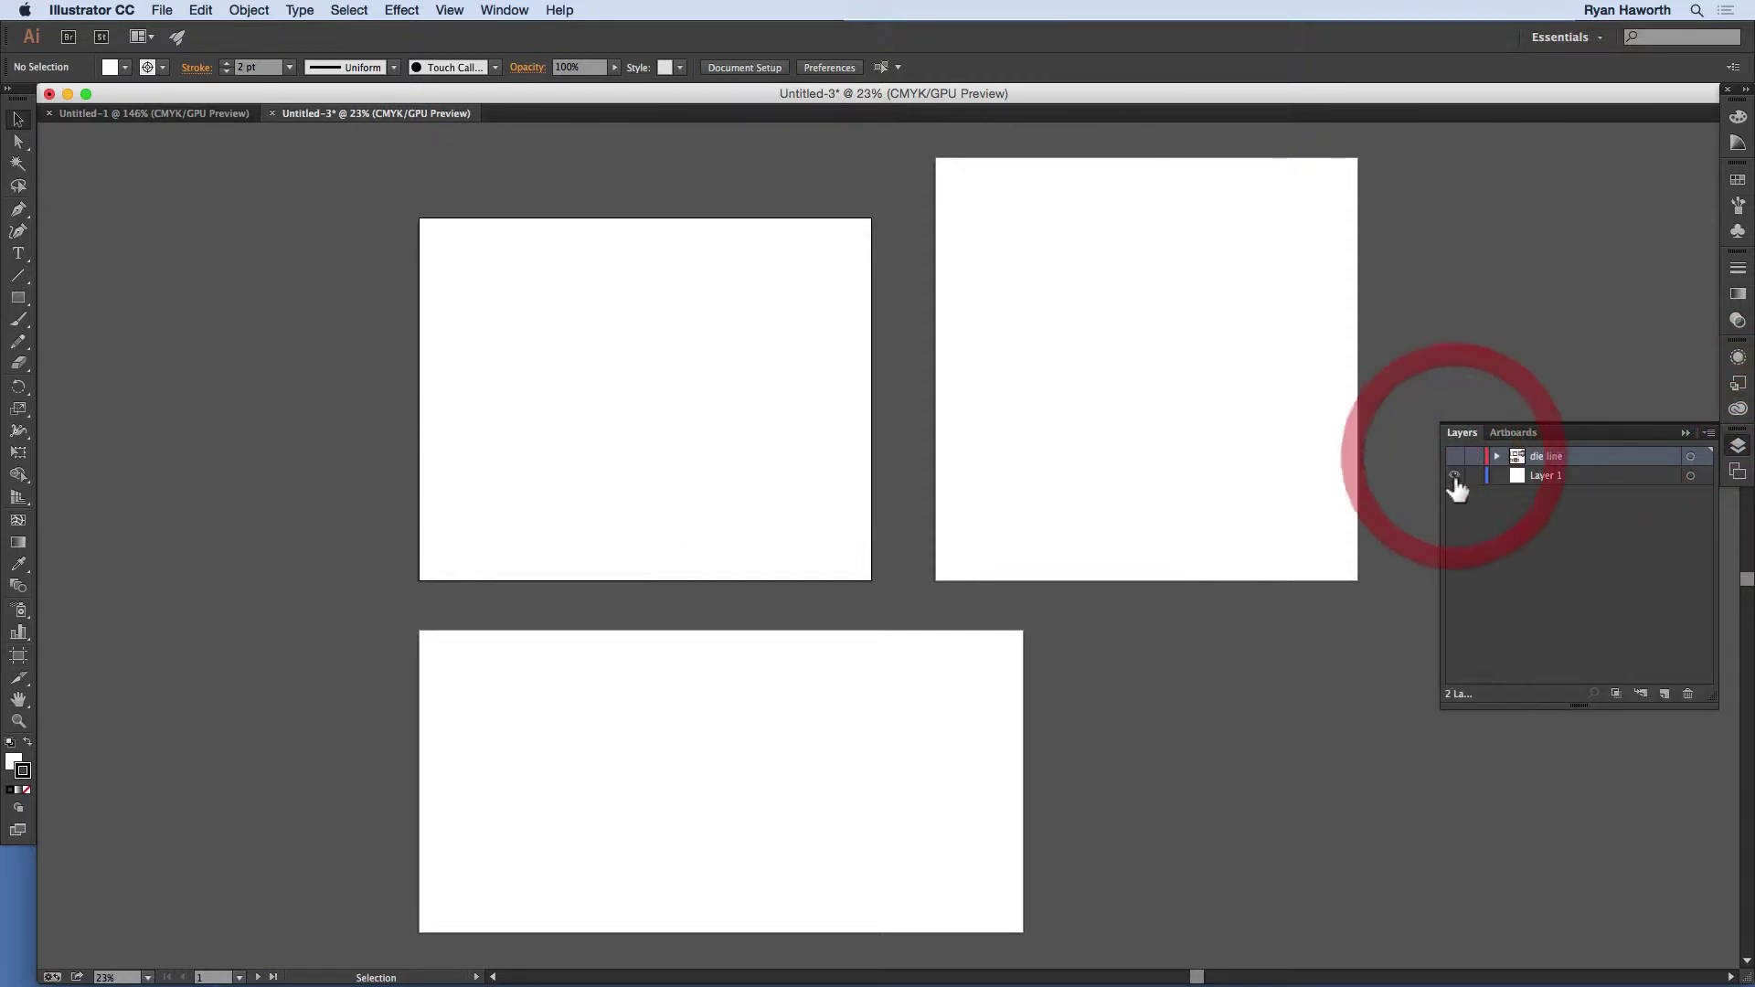
click(1455, 457)
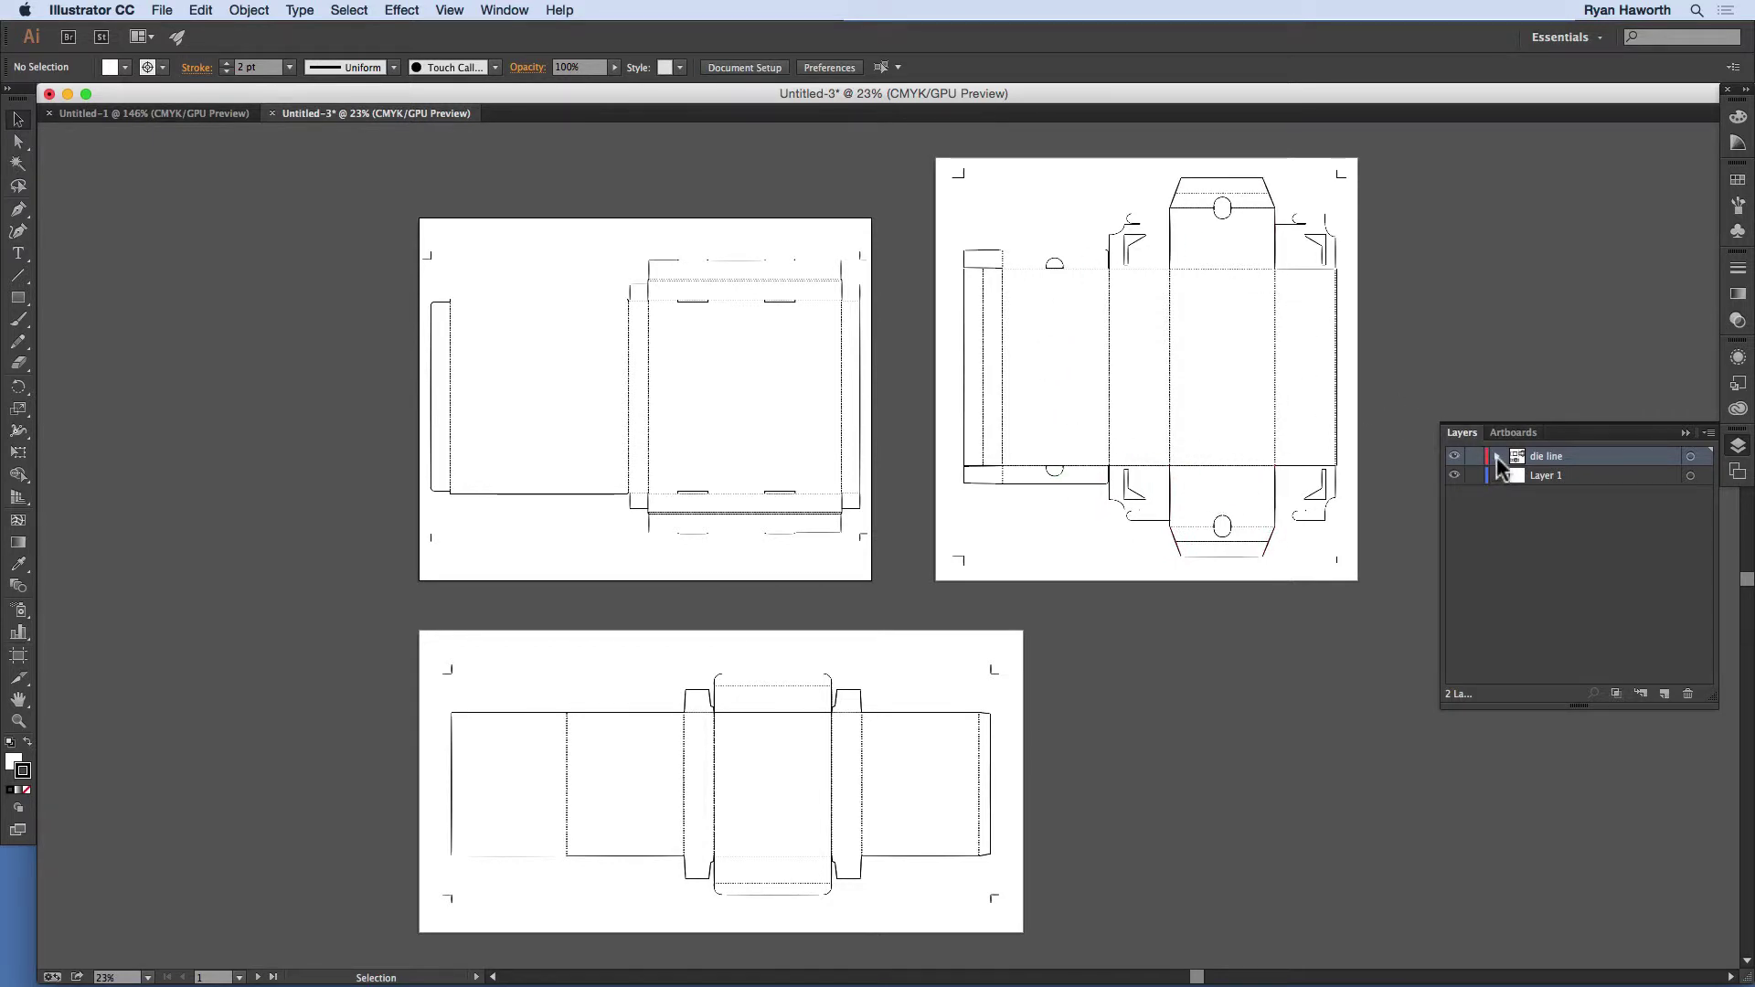
click(1496, 456)
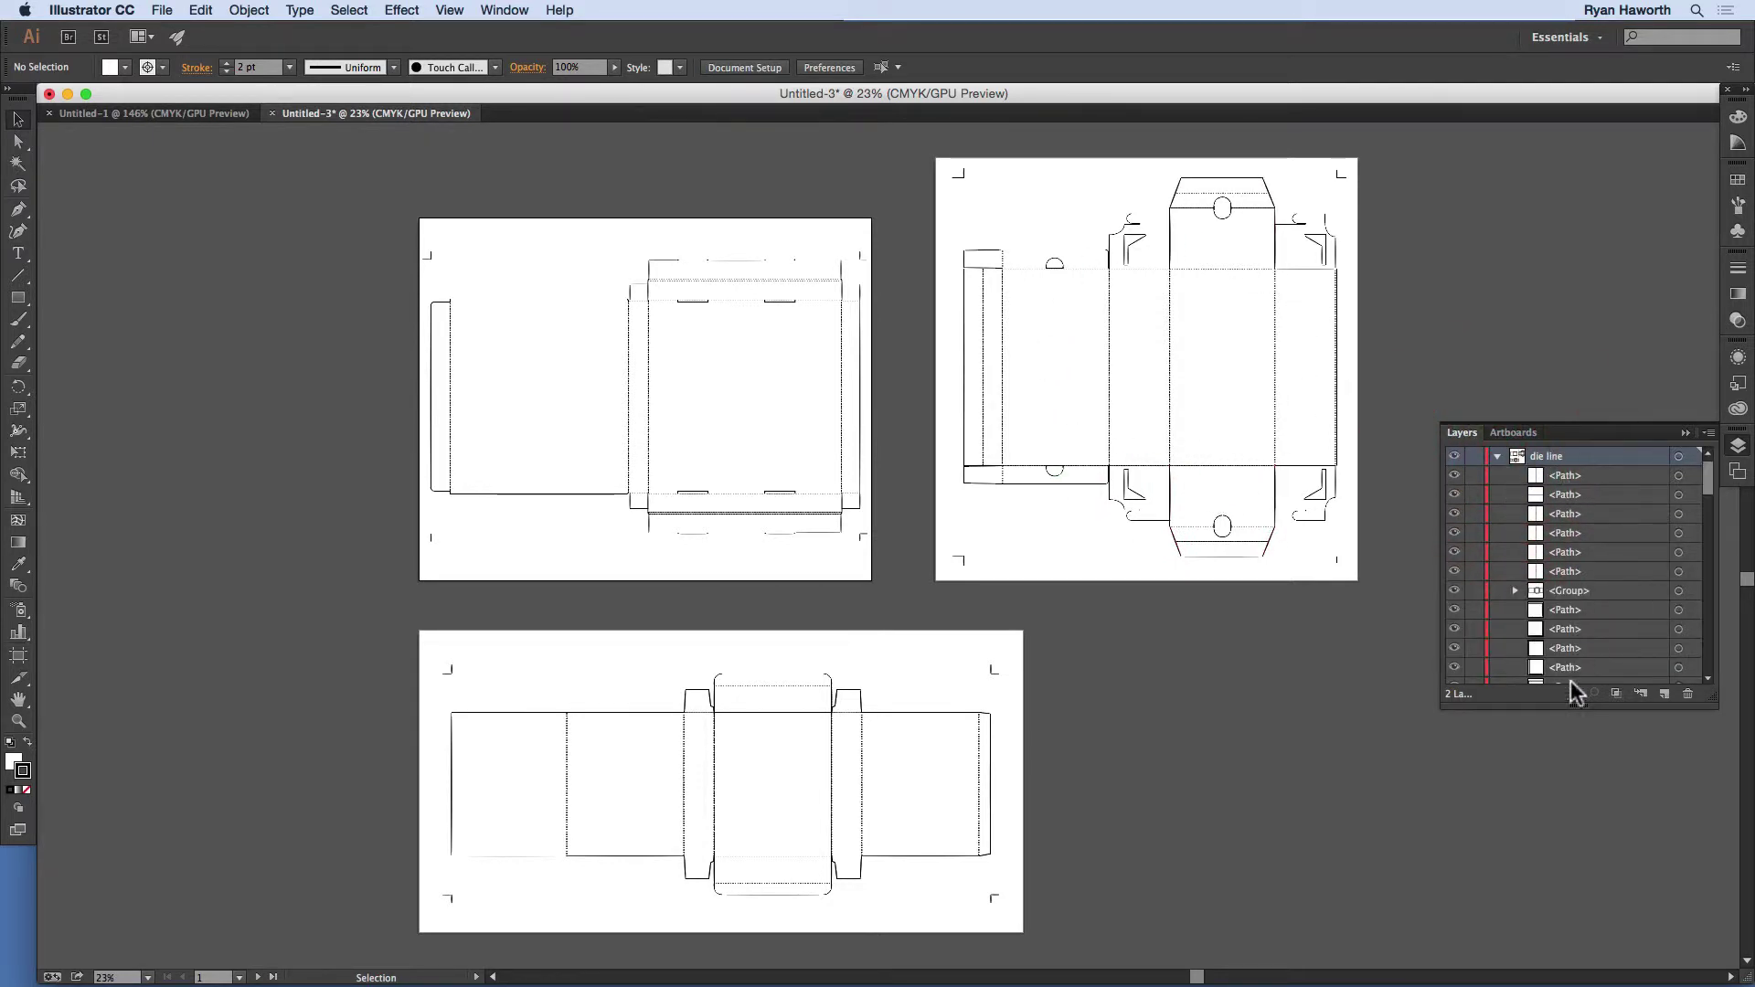
click(1497, 456)
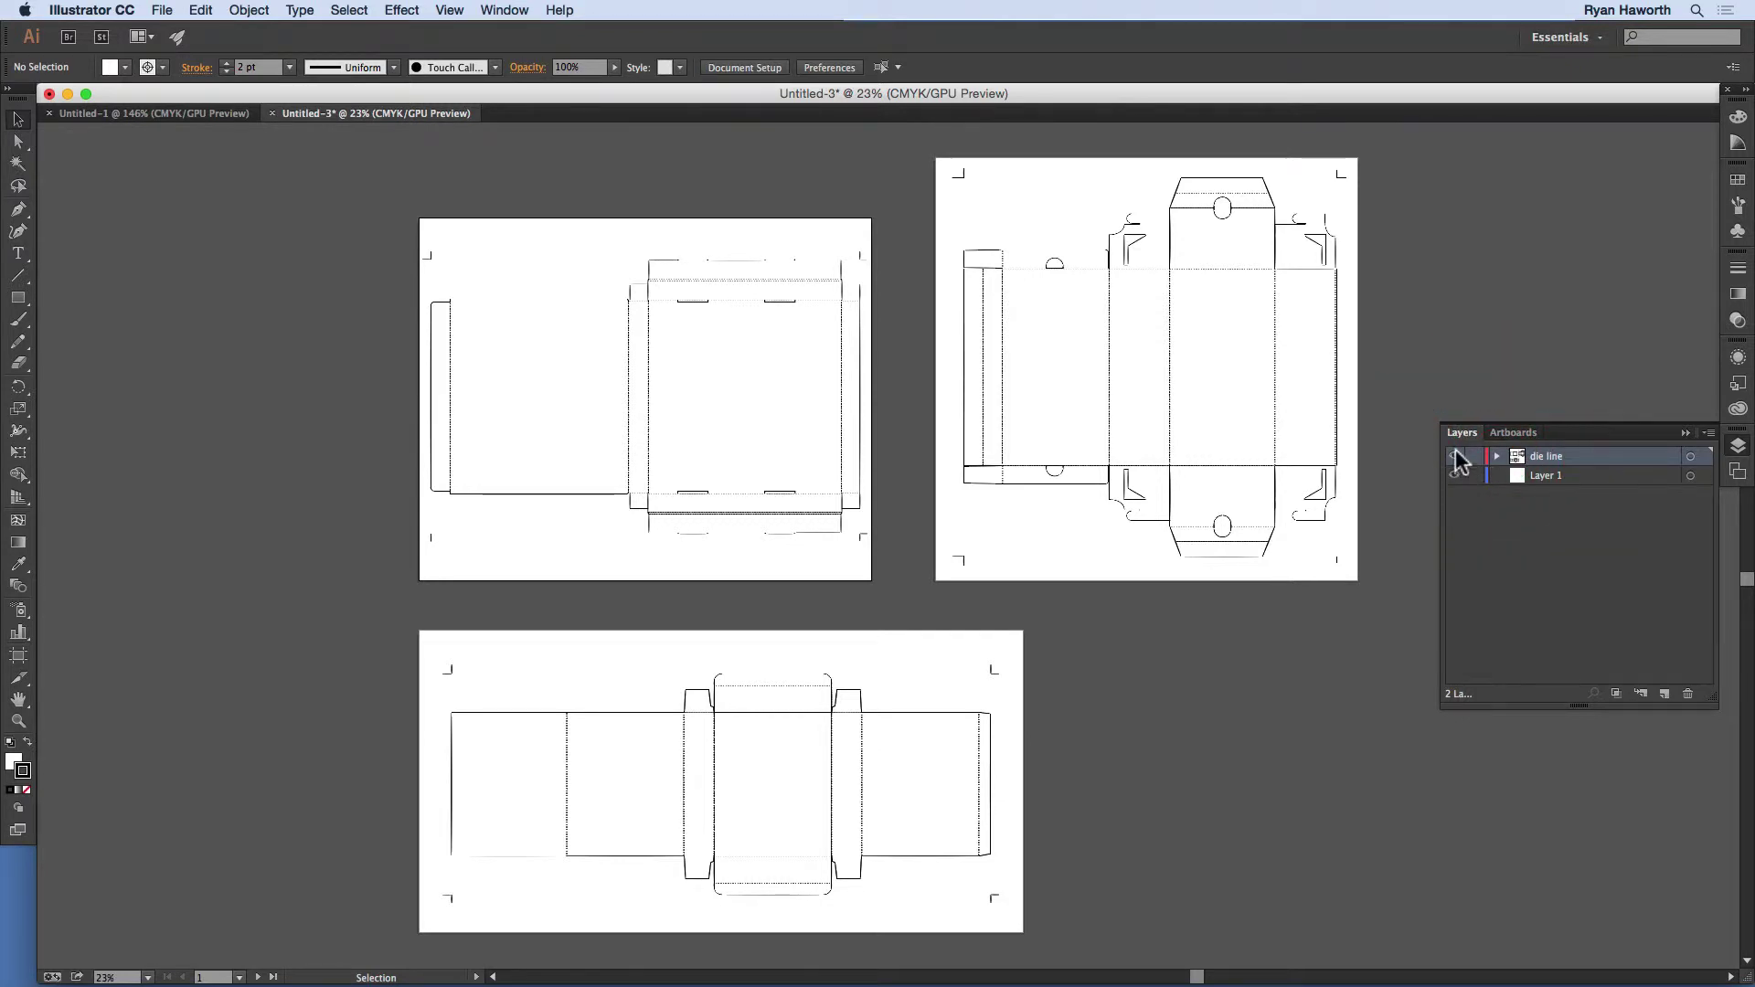
click(1454, 455)
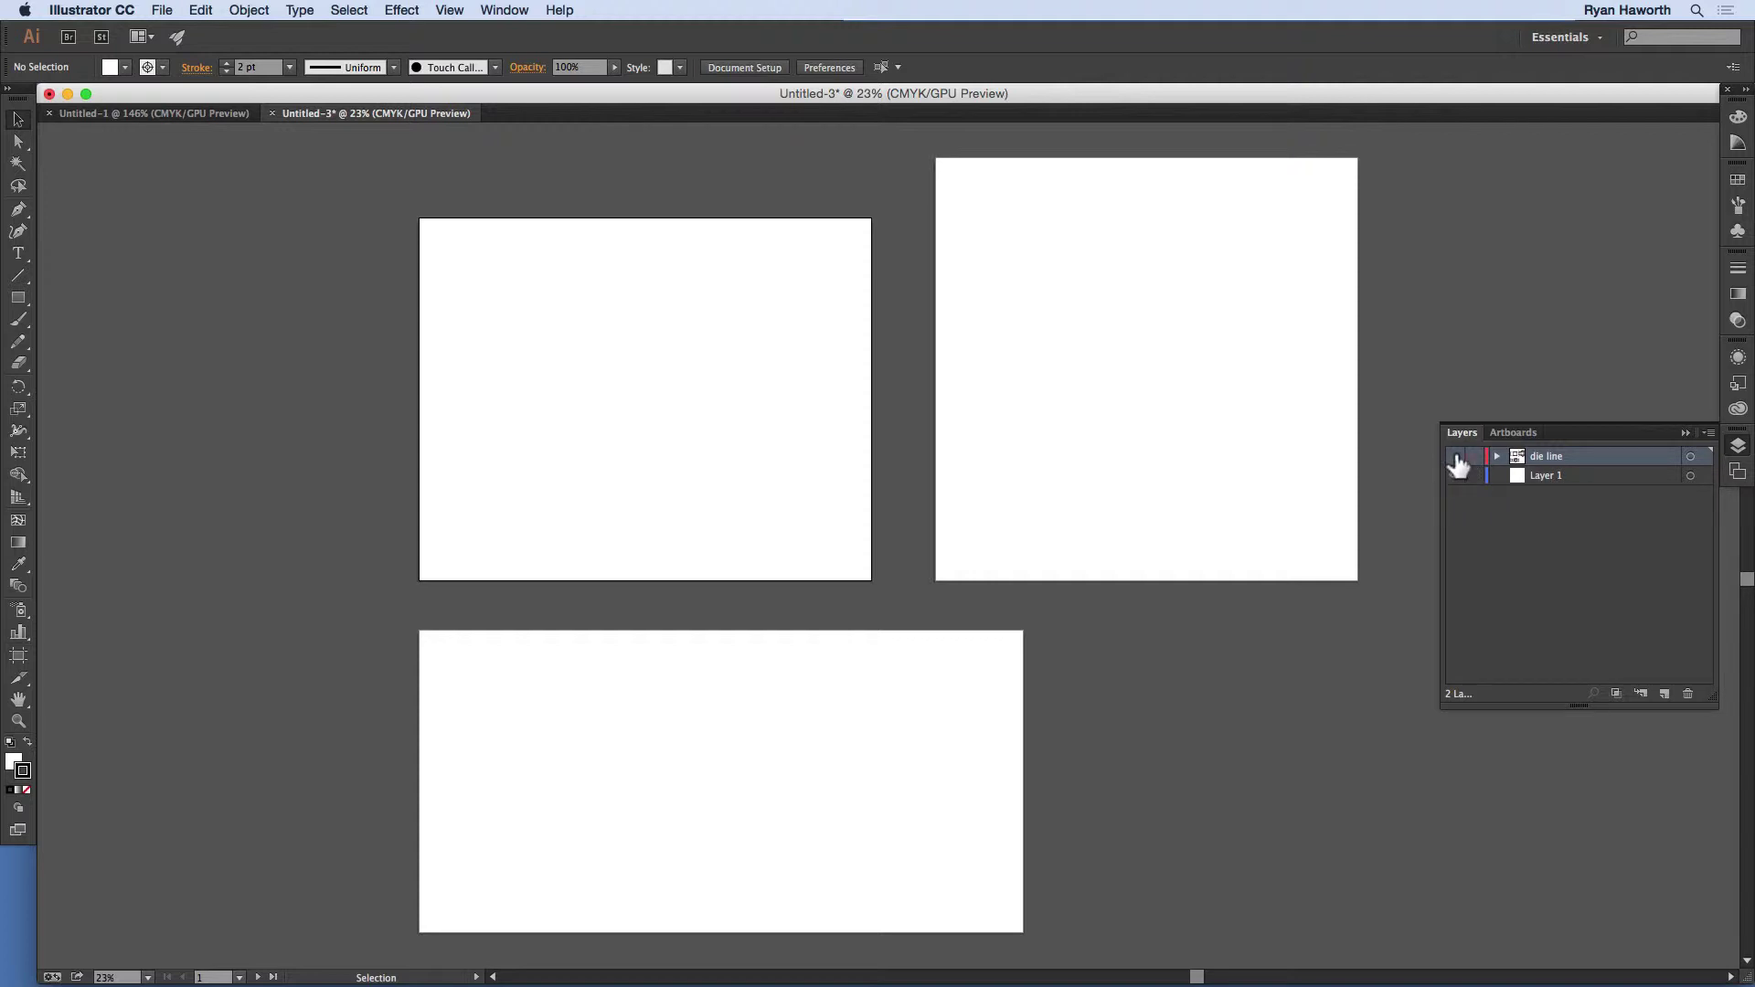
click(1454, 455)
click(1536, 477)
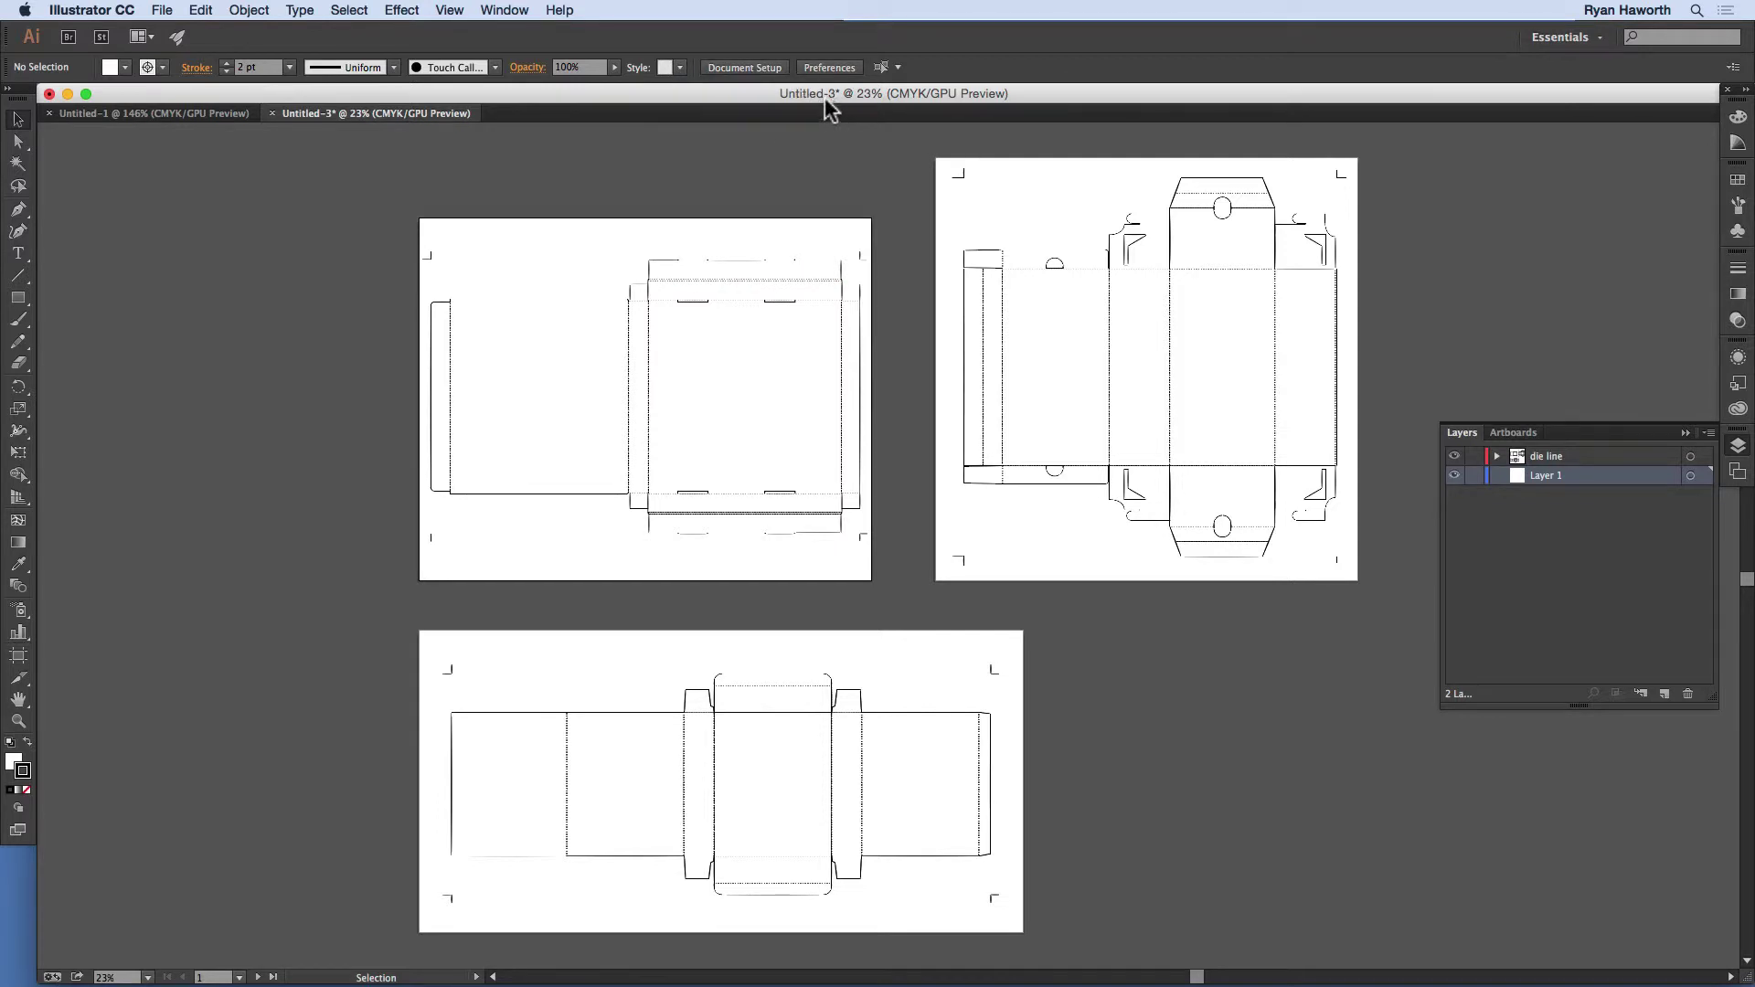
click(162, 11)
click(203, 167)
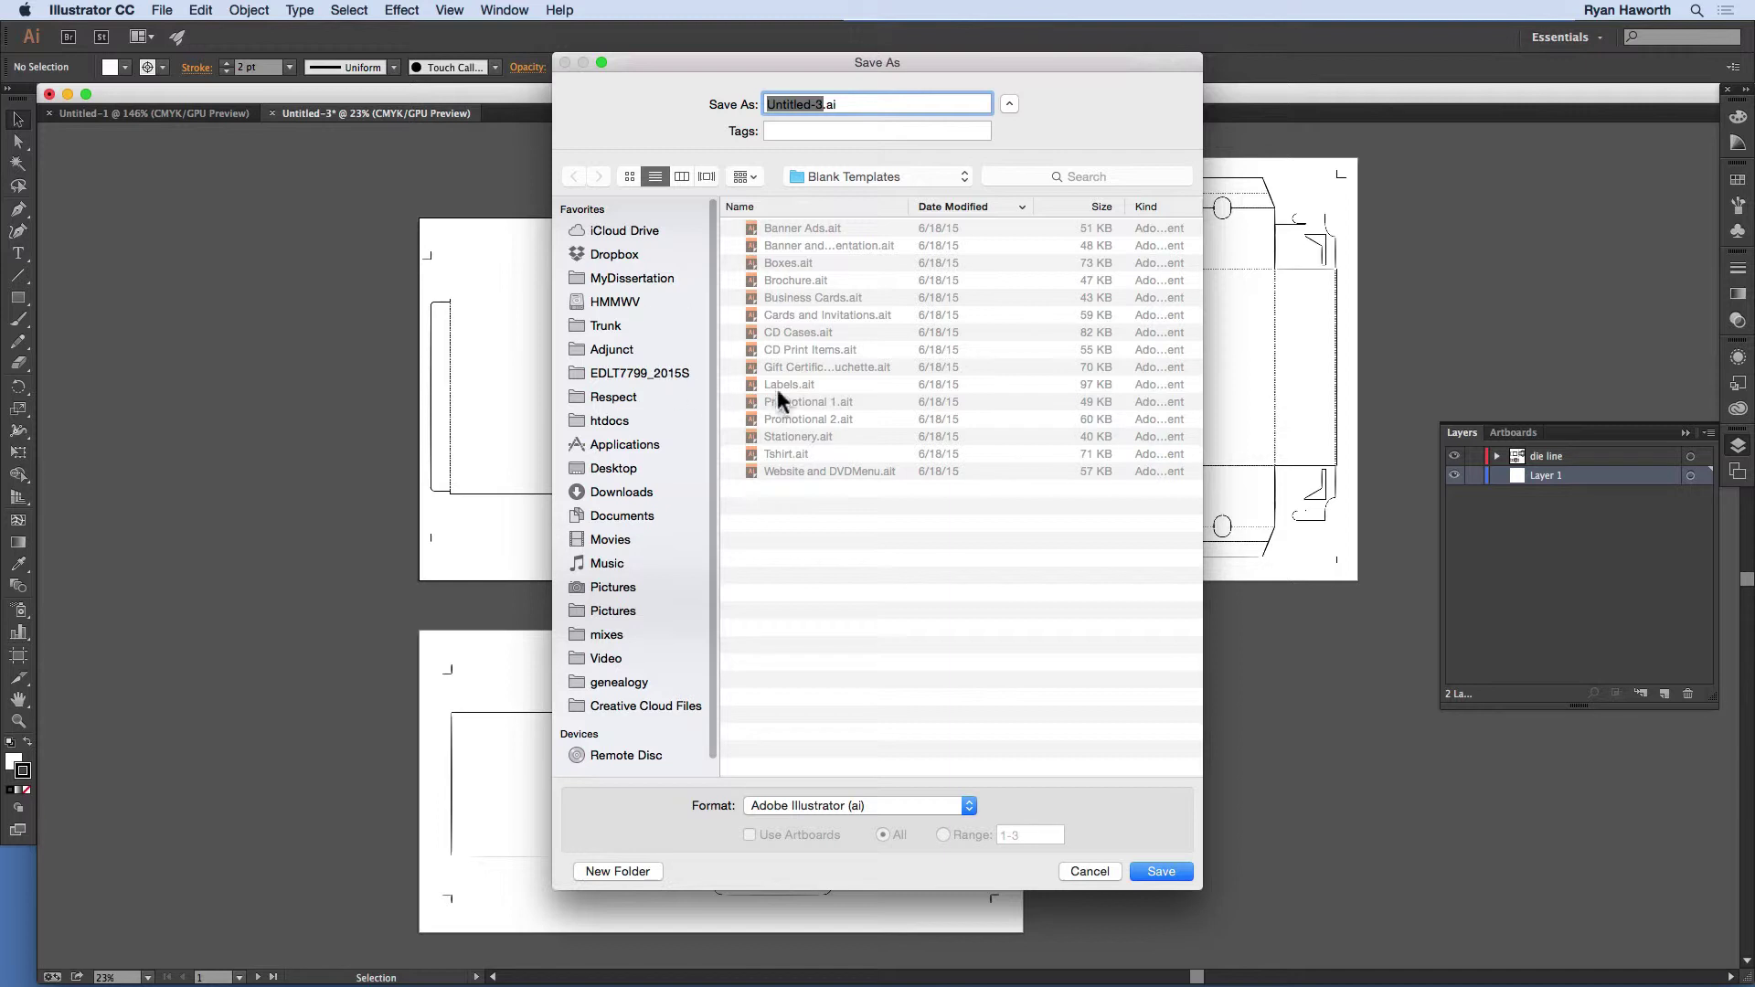
click(1082, 873)
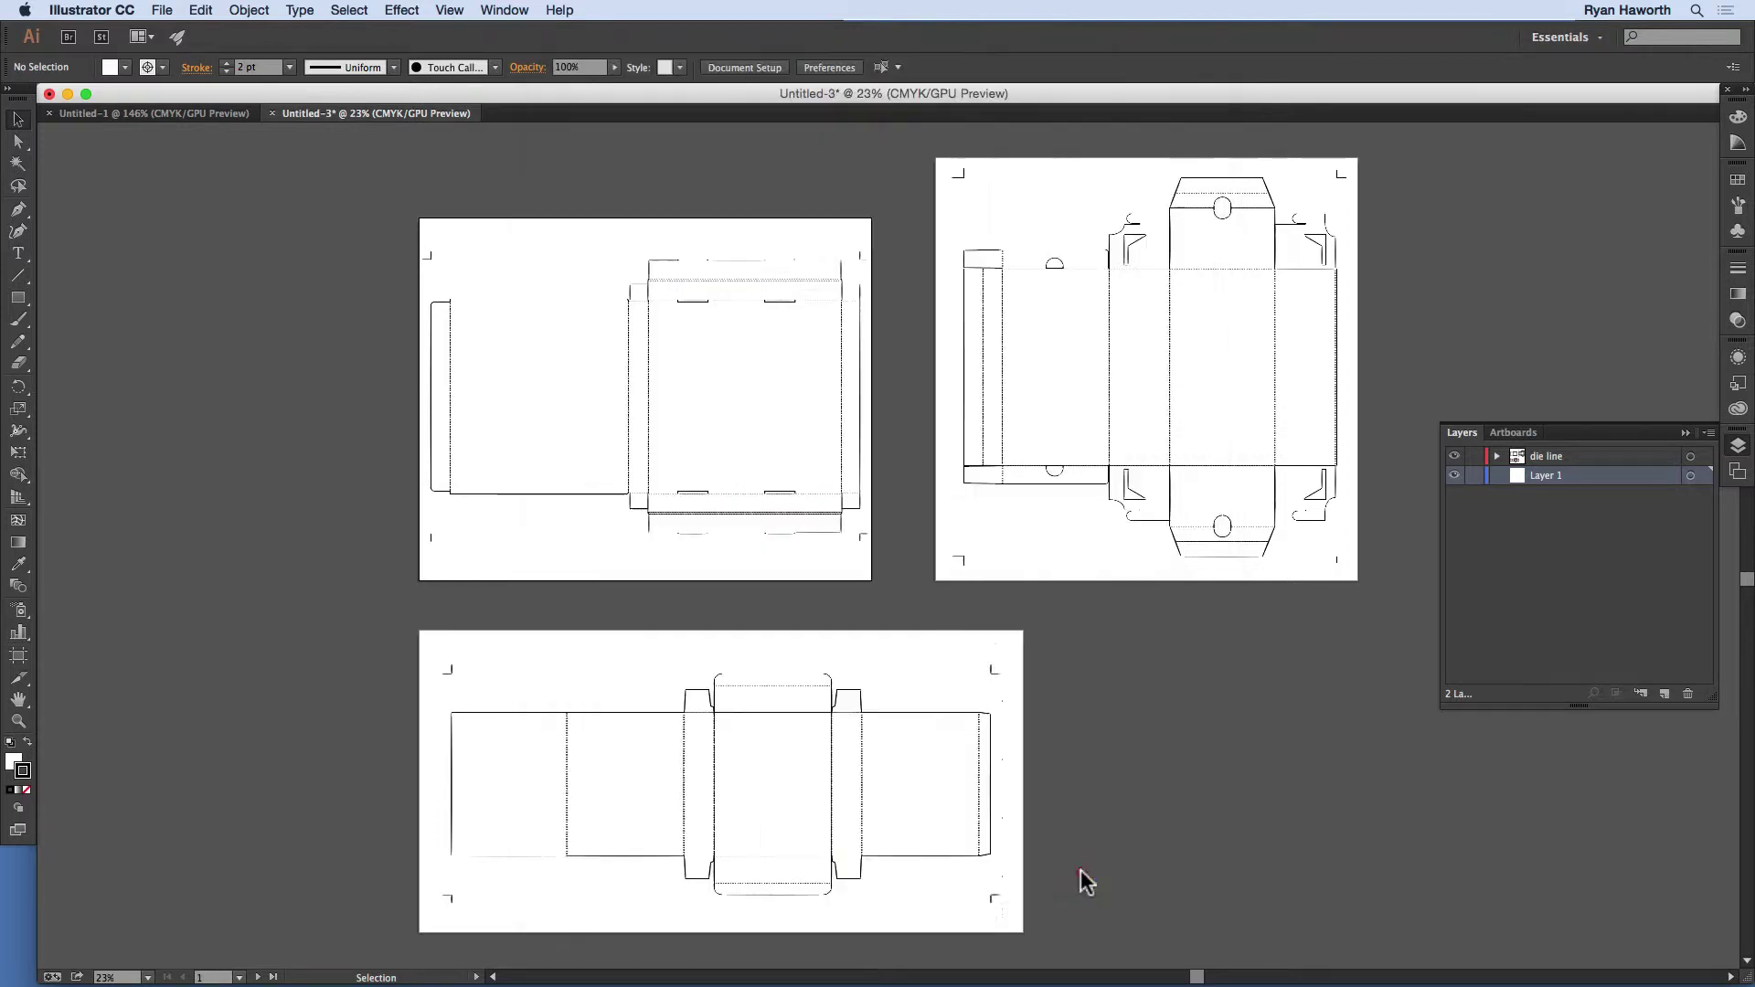
- Show the document grid, toggle the guides off and on, and hide the grid again
click(1124, 714)
key(super+apostrophe)
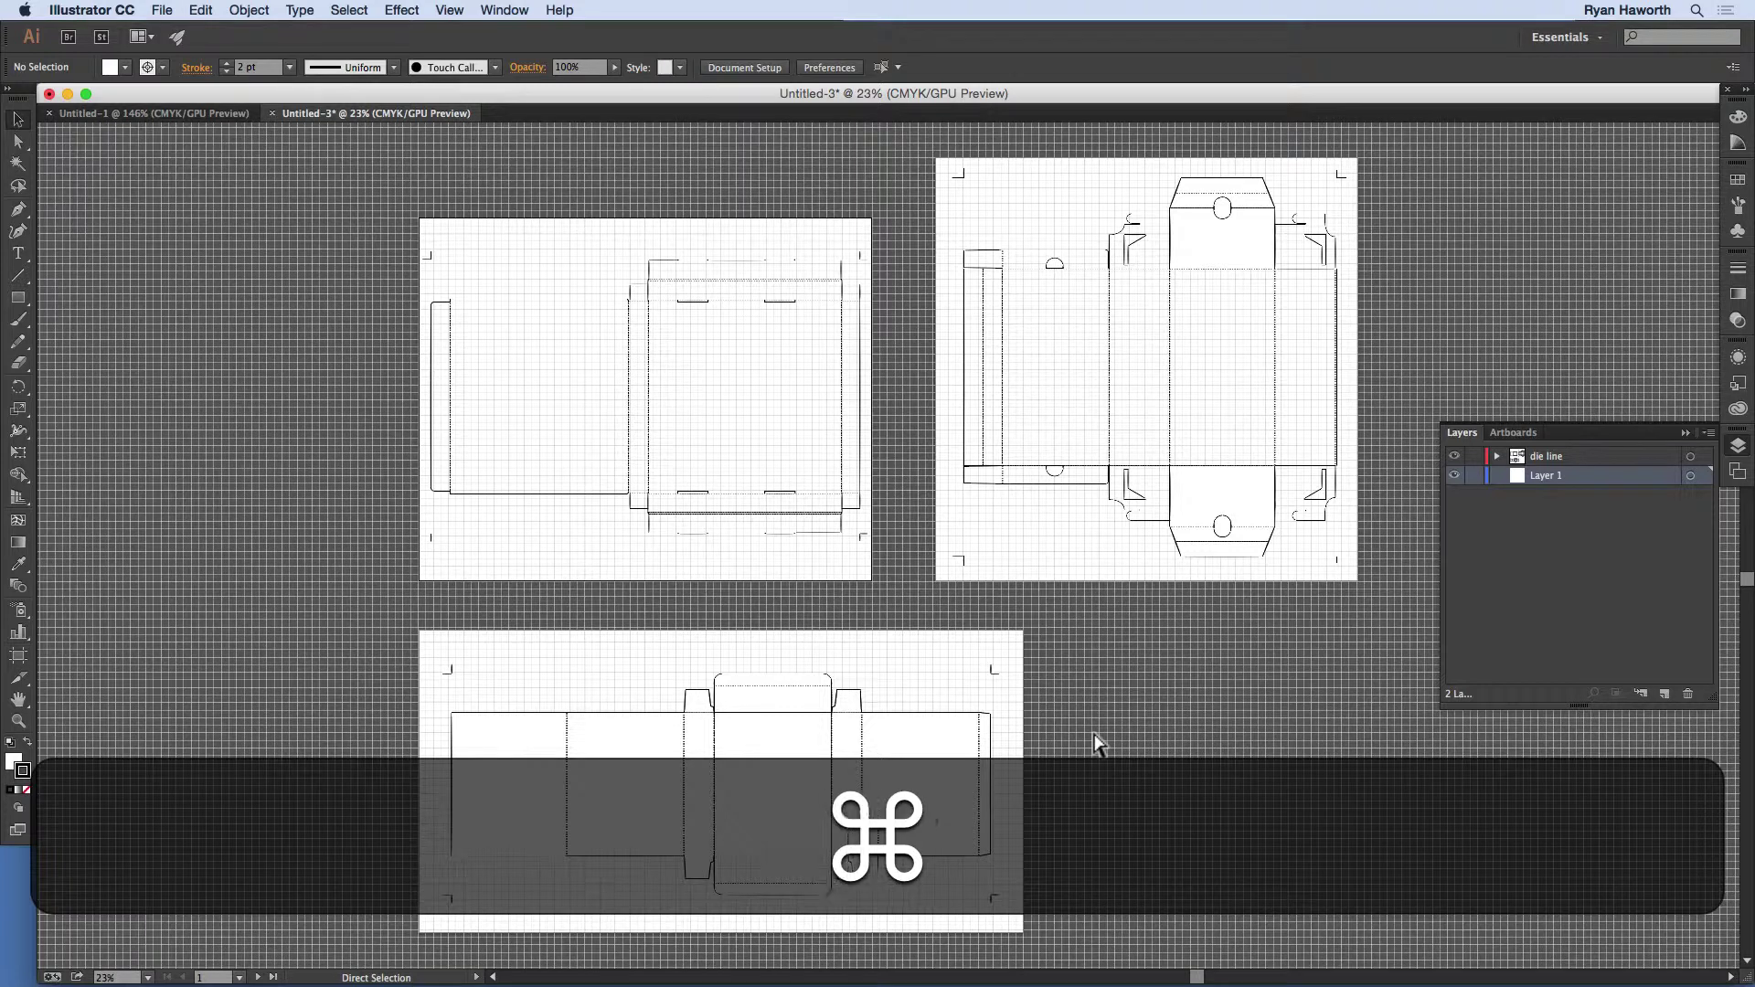
key(super+semicolon)
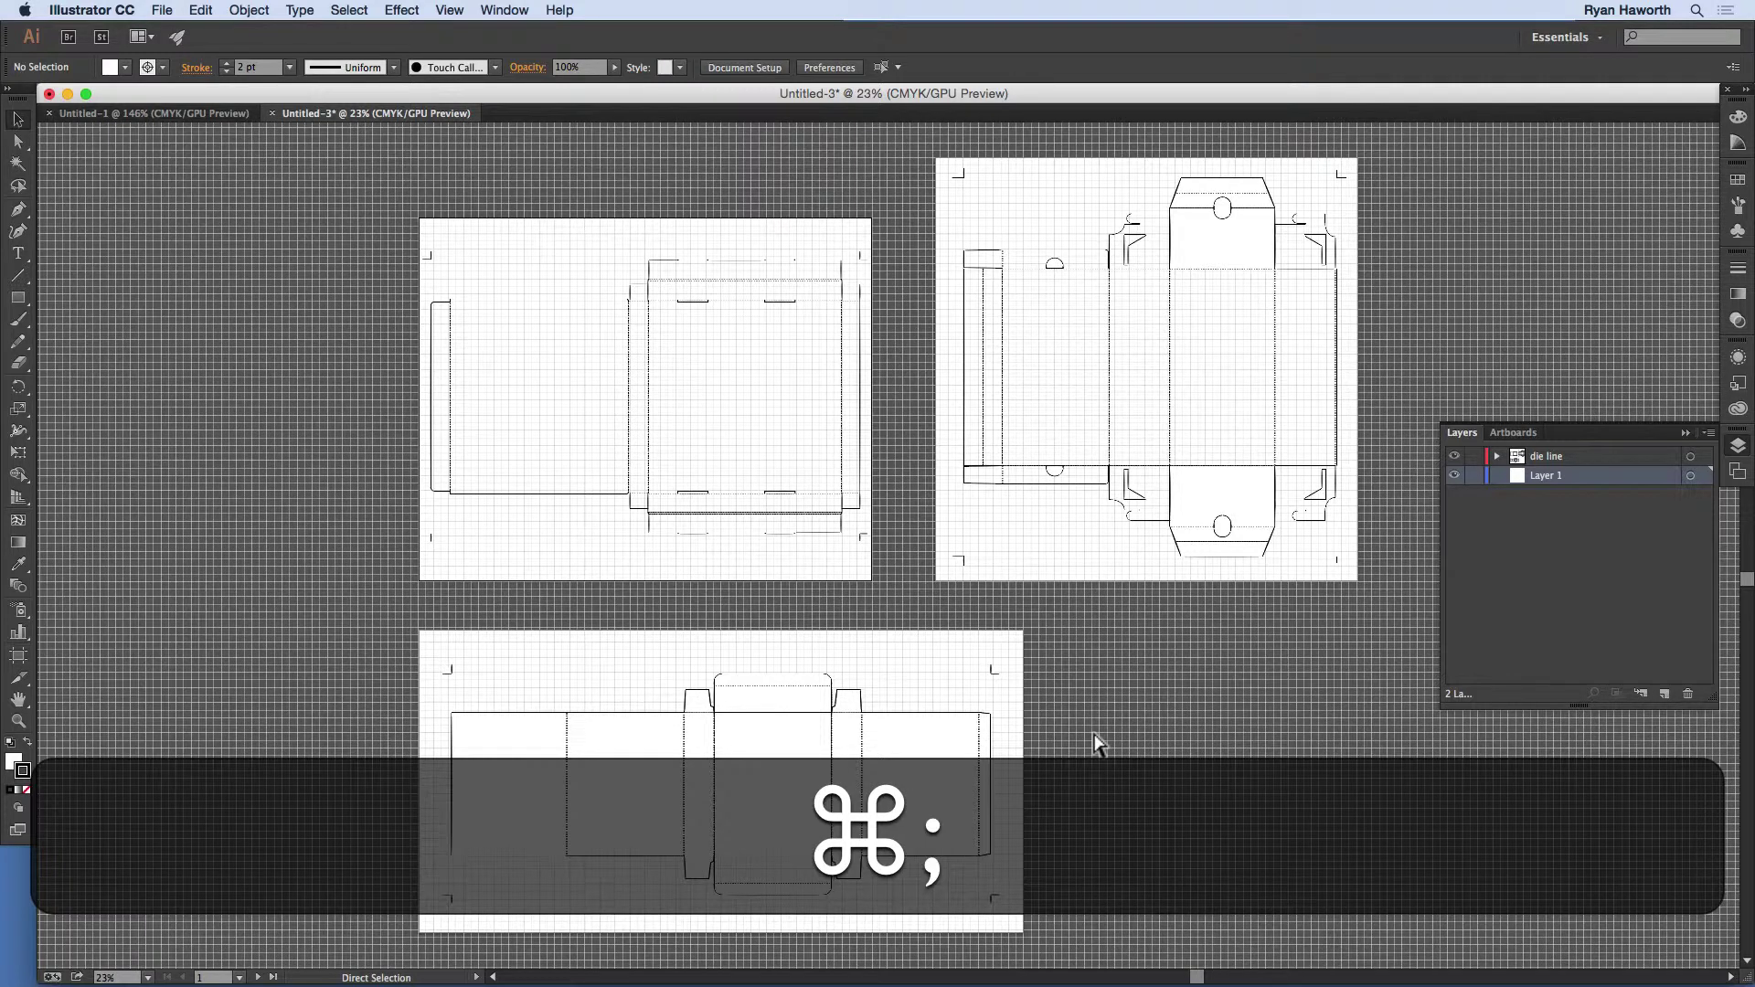
key(super)
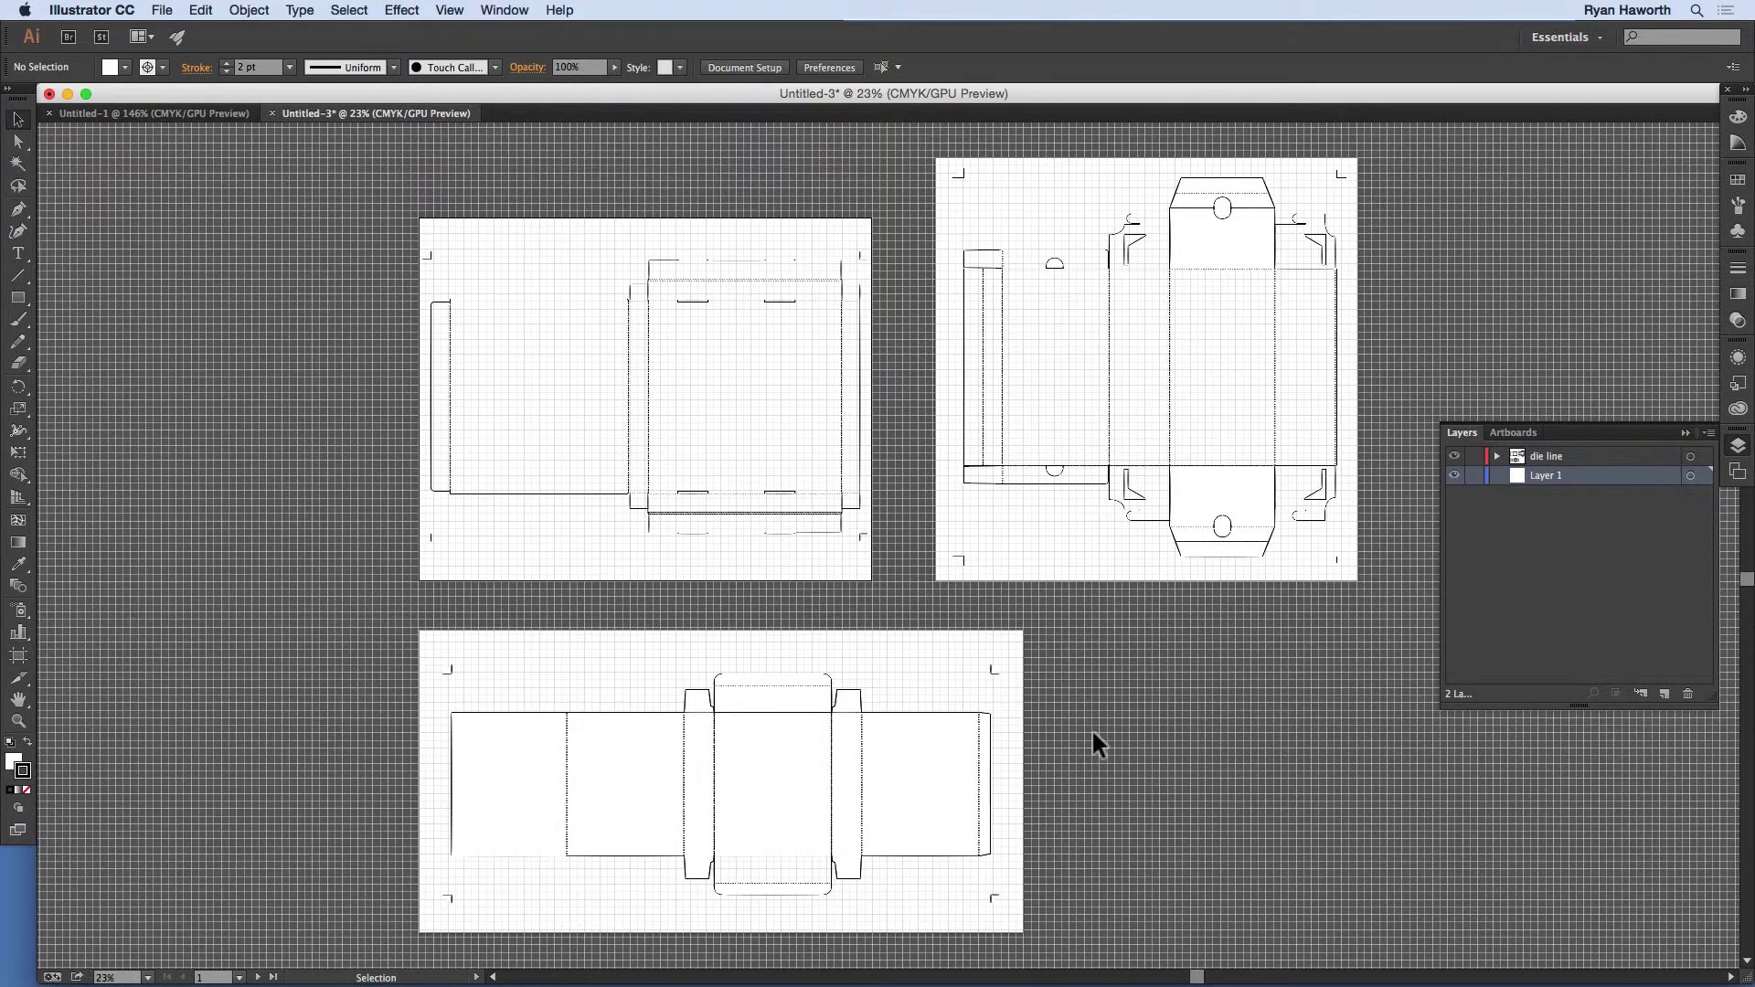
key(super)
key(super+semicolon)
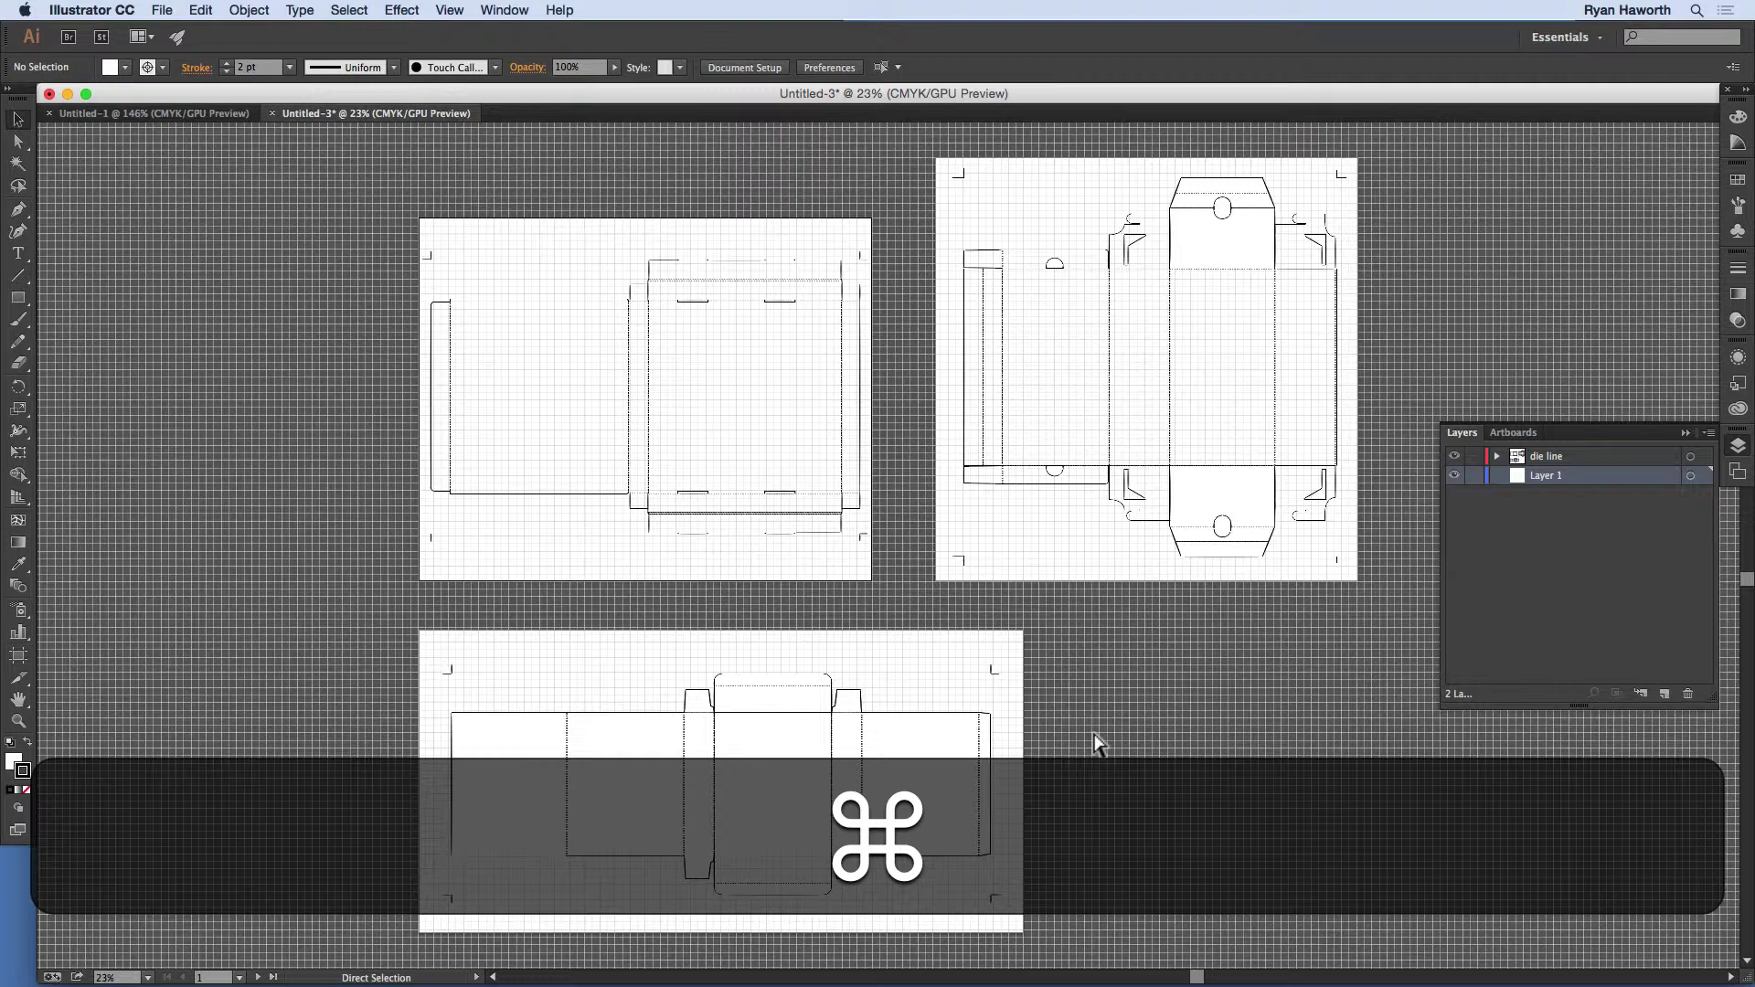
key(super+apostrophe)
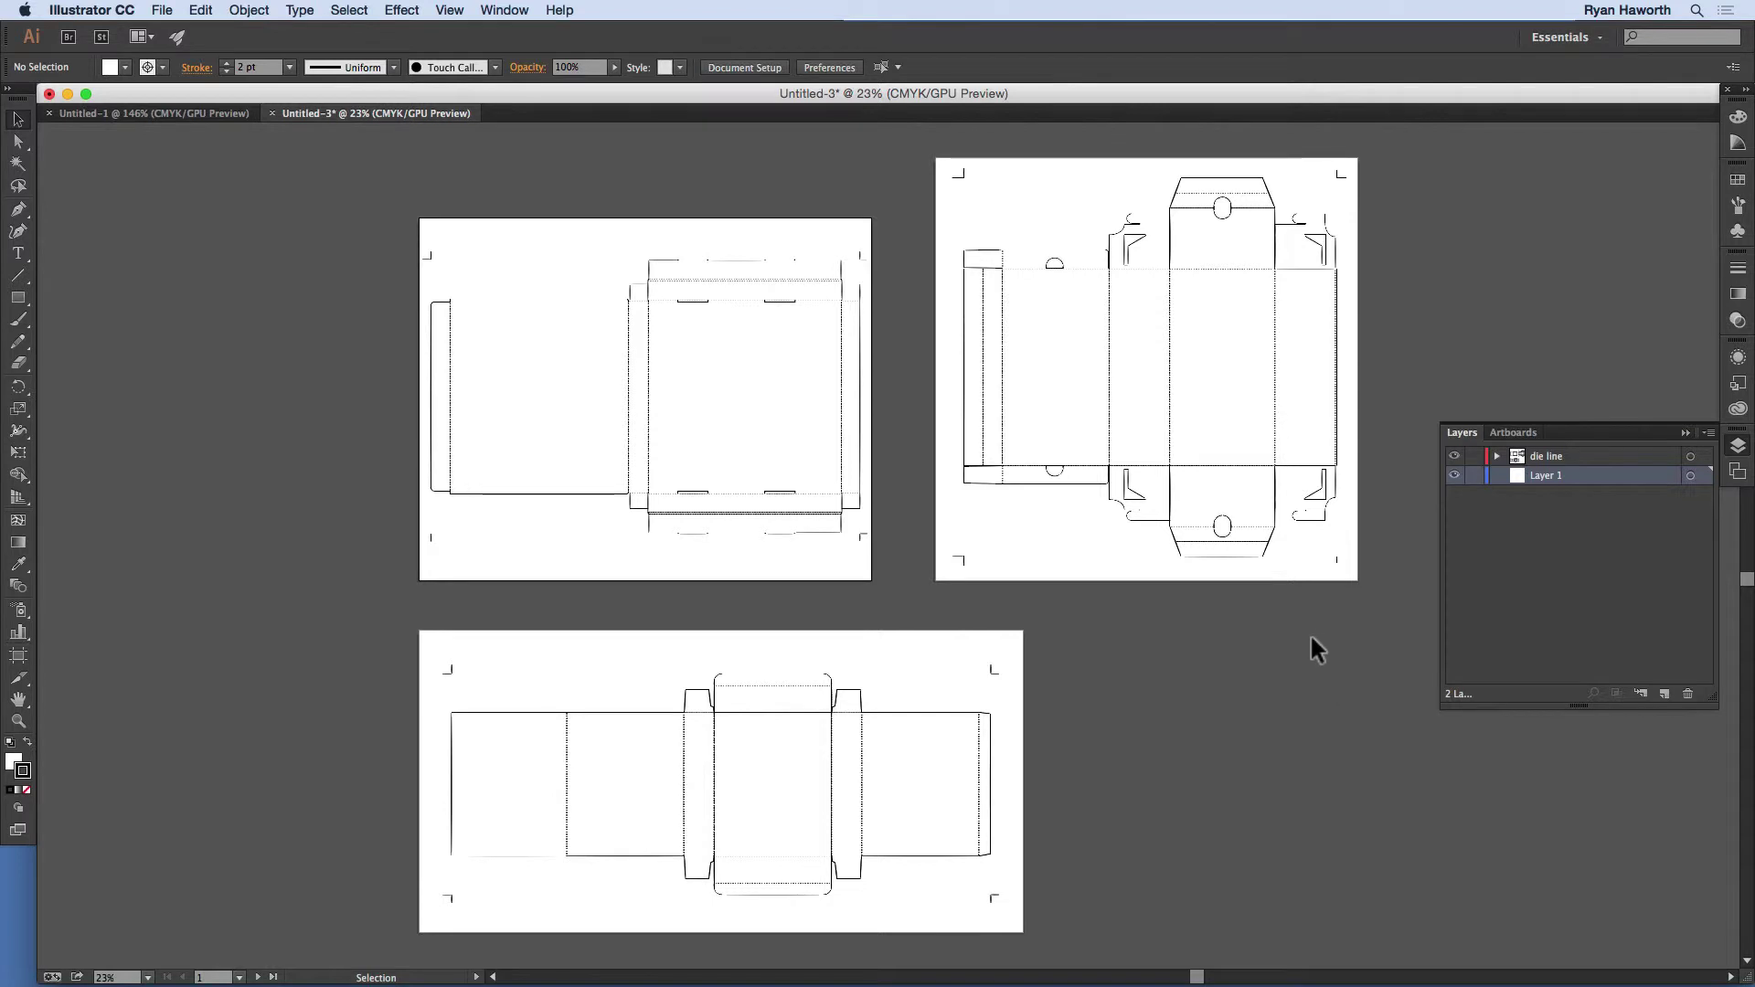
- Browse the Japanese Templates folder, and create a new document from the CD Print Items template in the Blank Templates folder
key(shift+super+n)
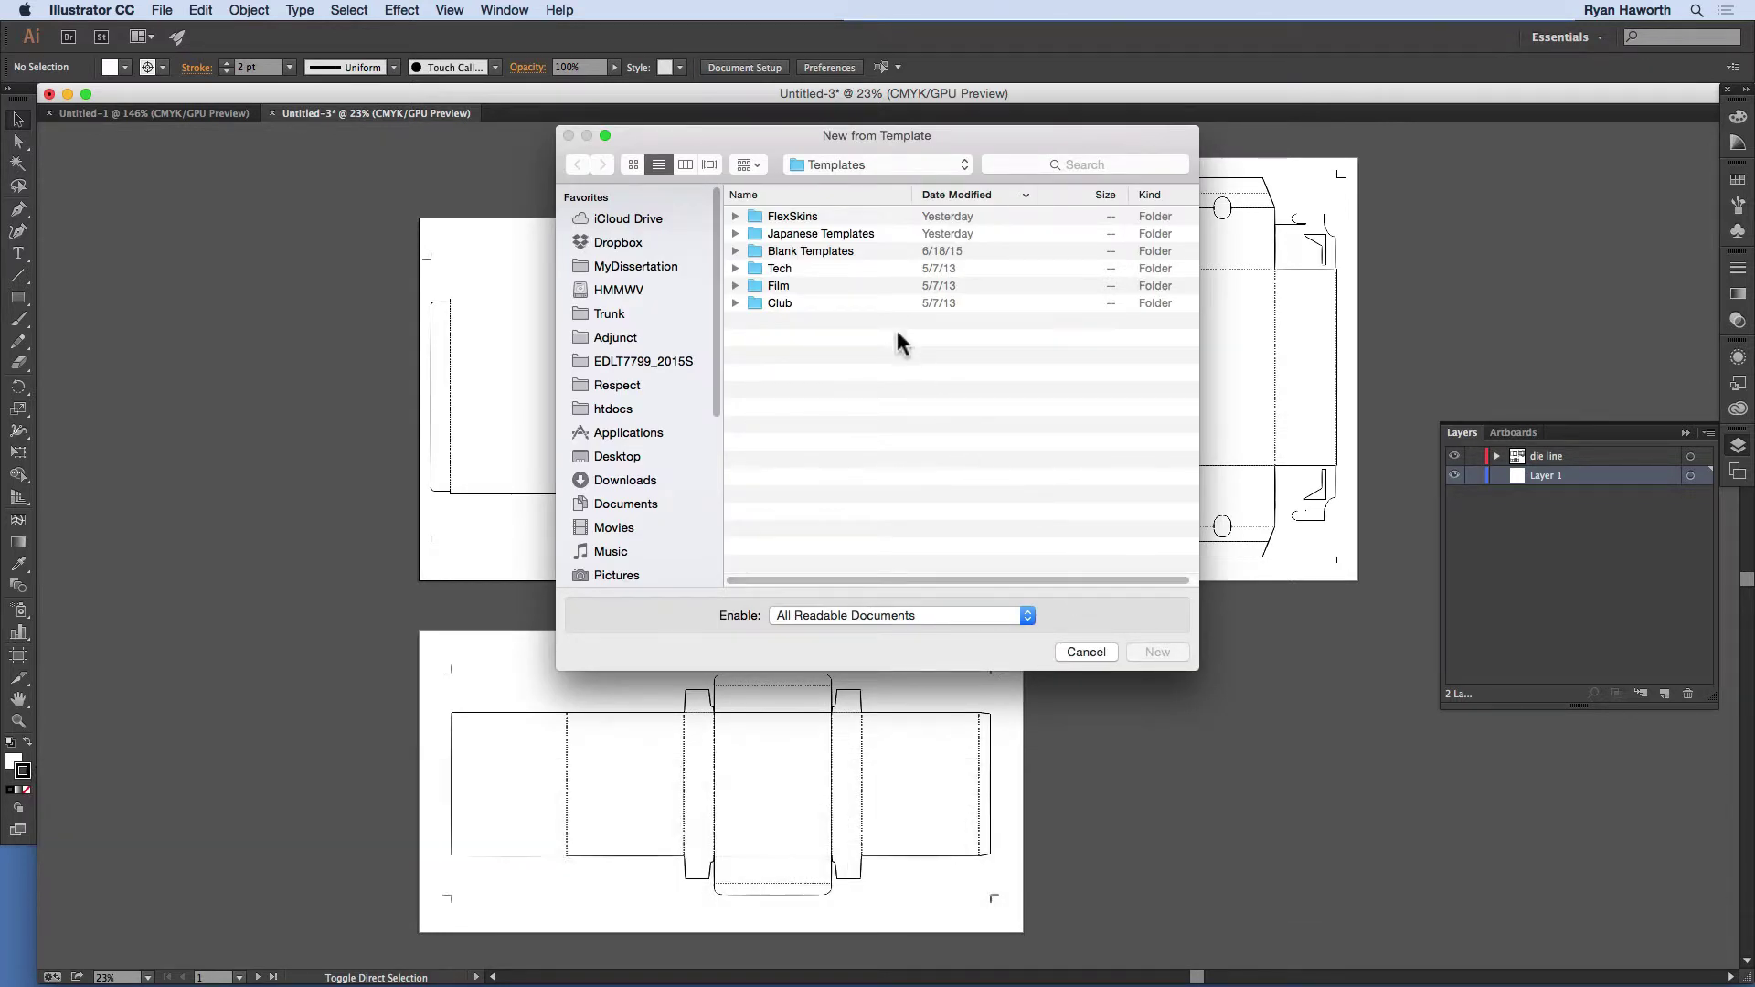
double_click(785, 234)
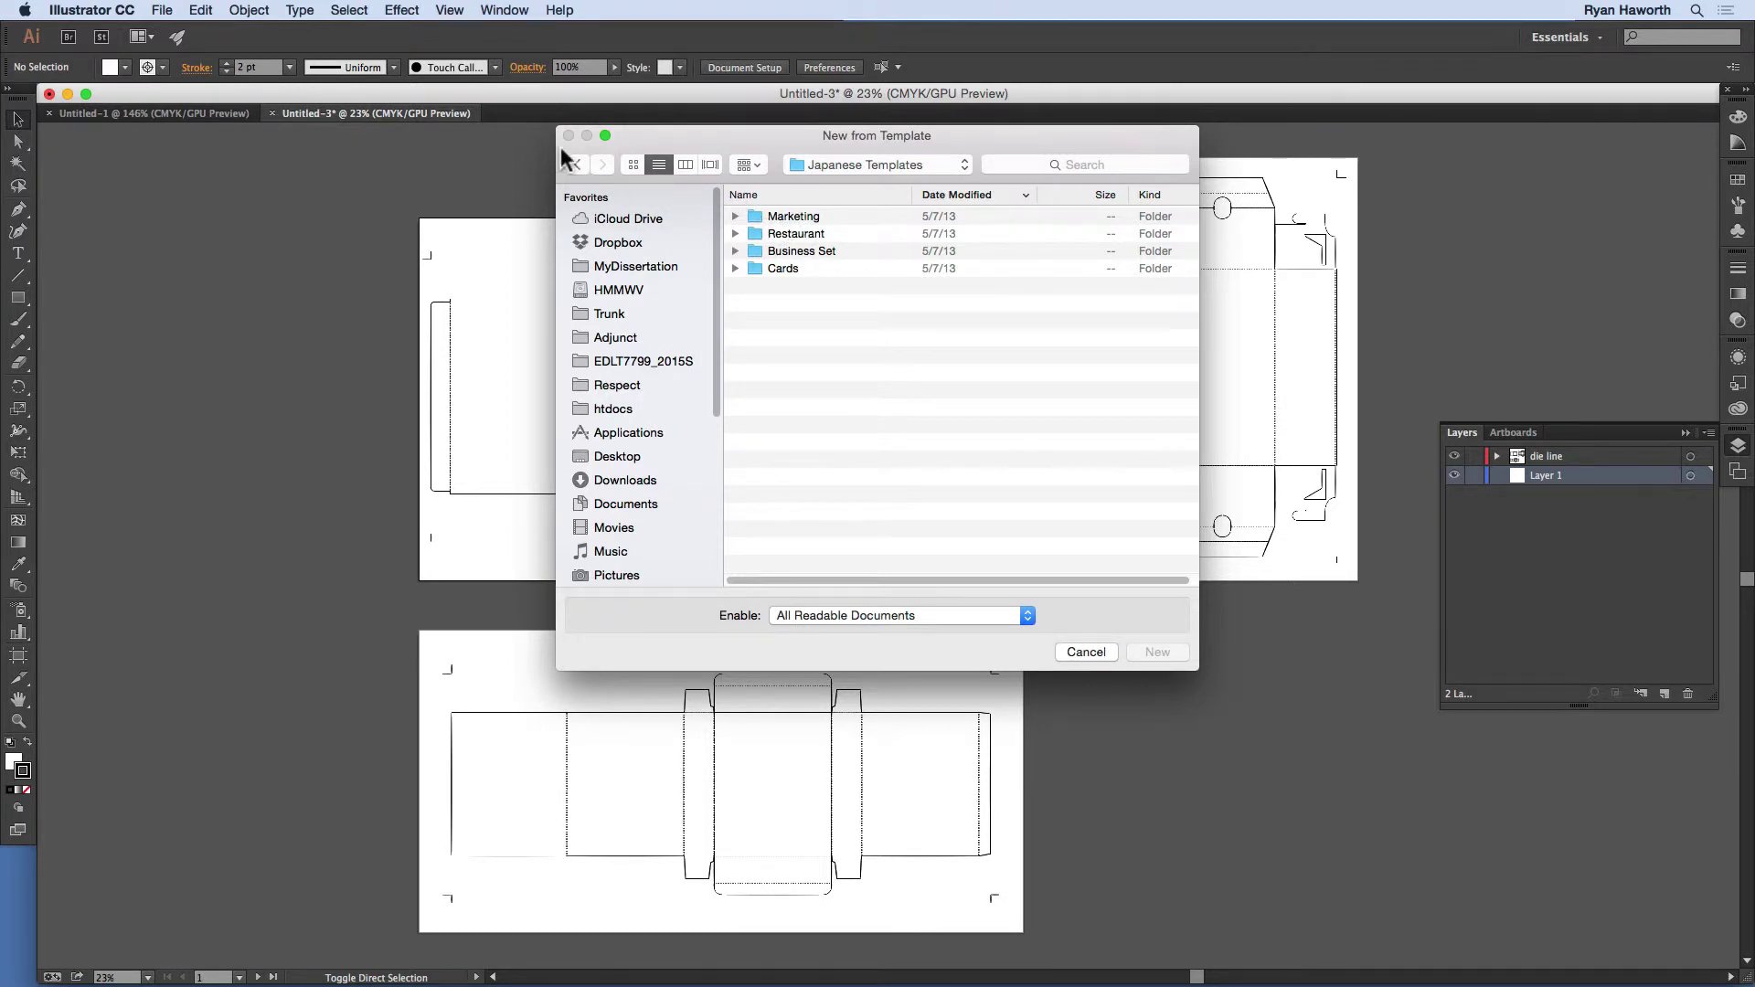
click(575, 164)
click(788, 256)
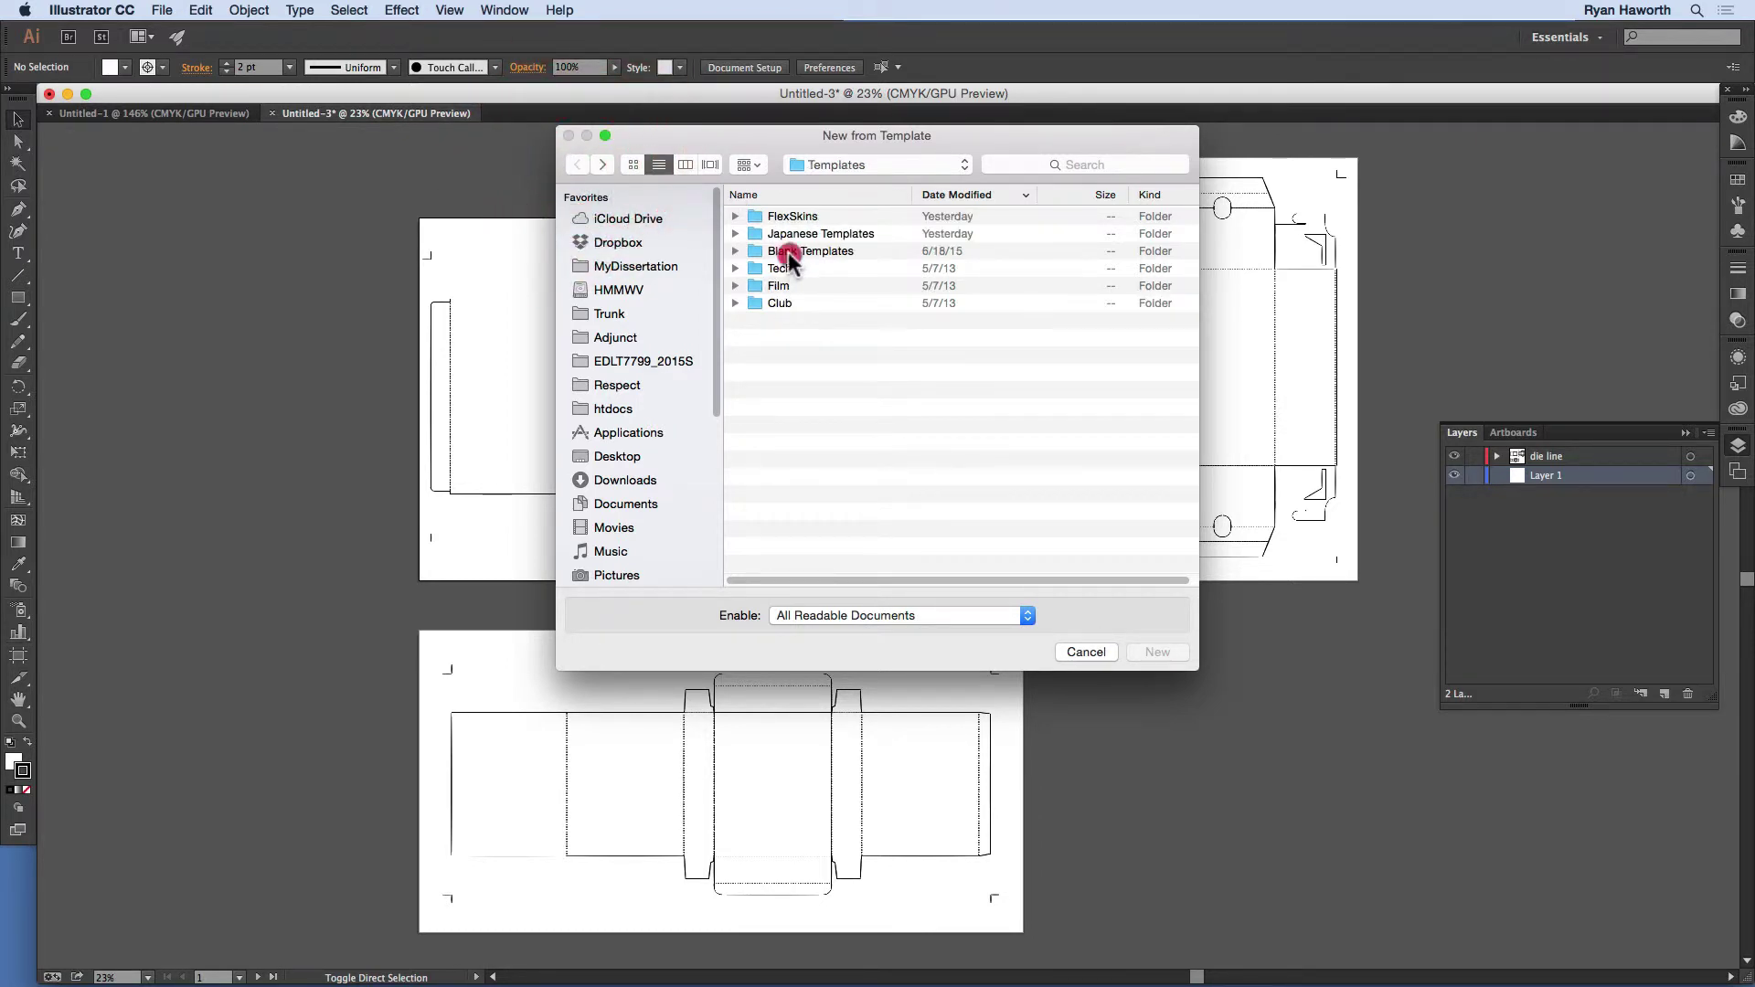
double_click(788, 255)
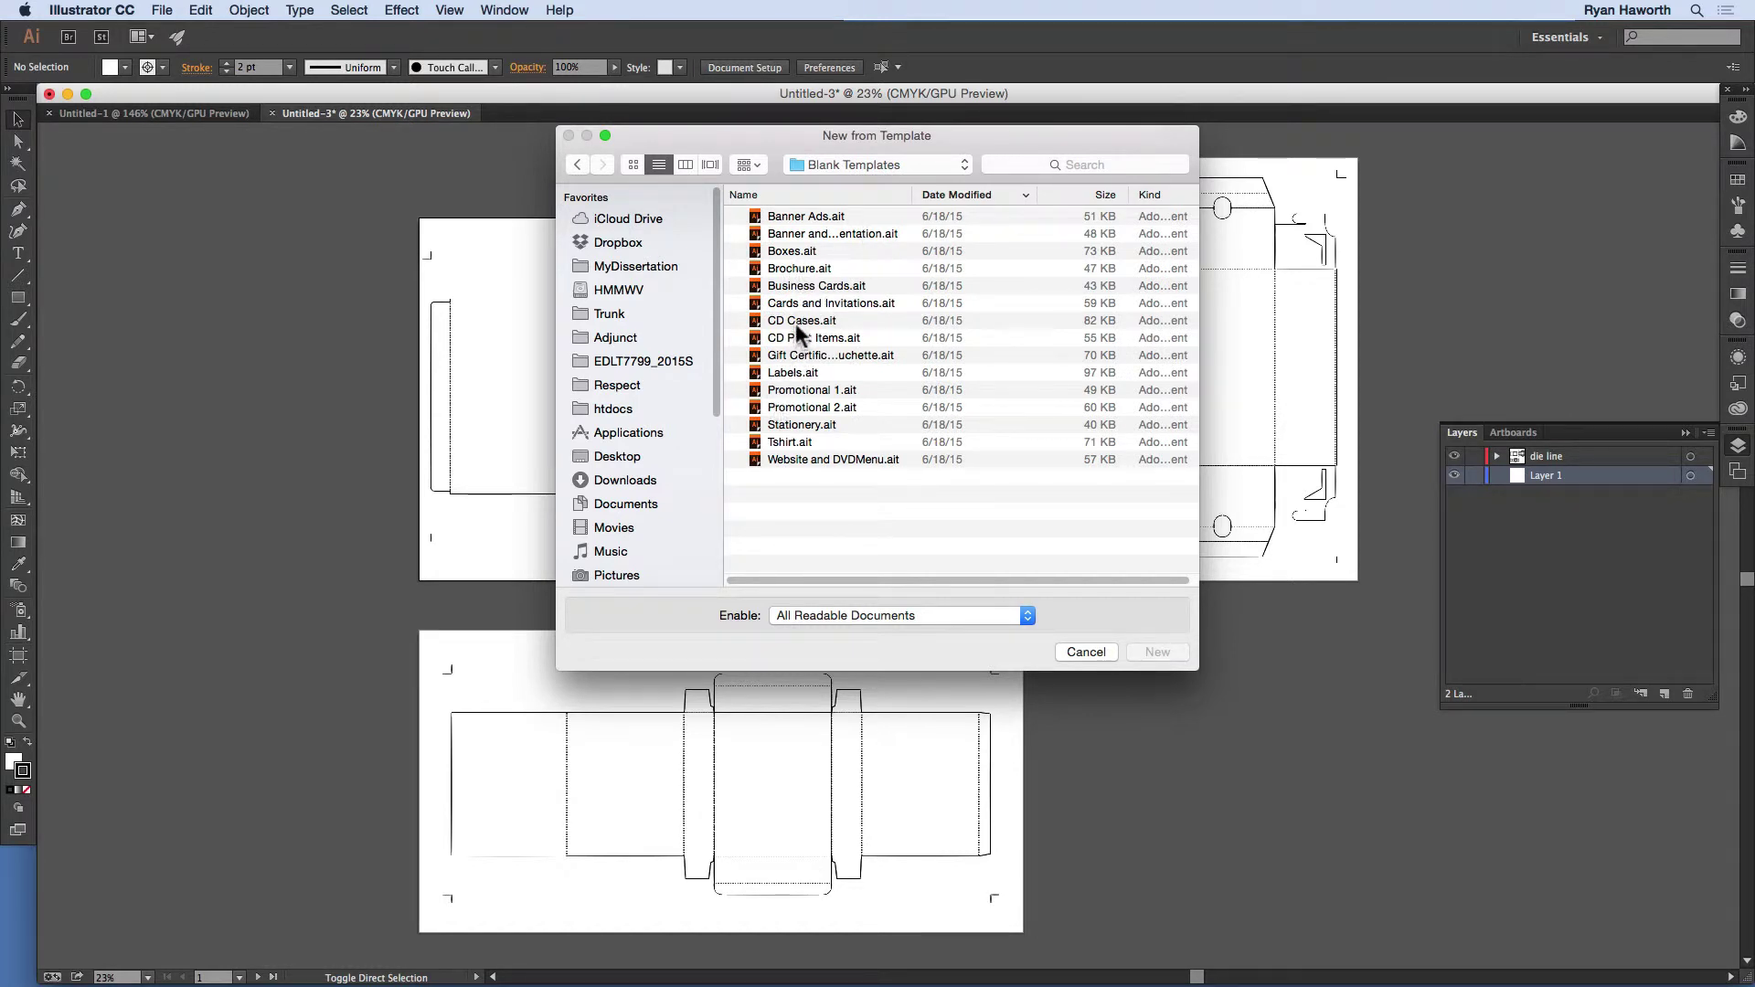
double_click(794, 335)
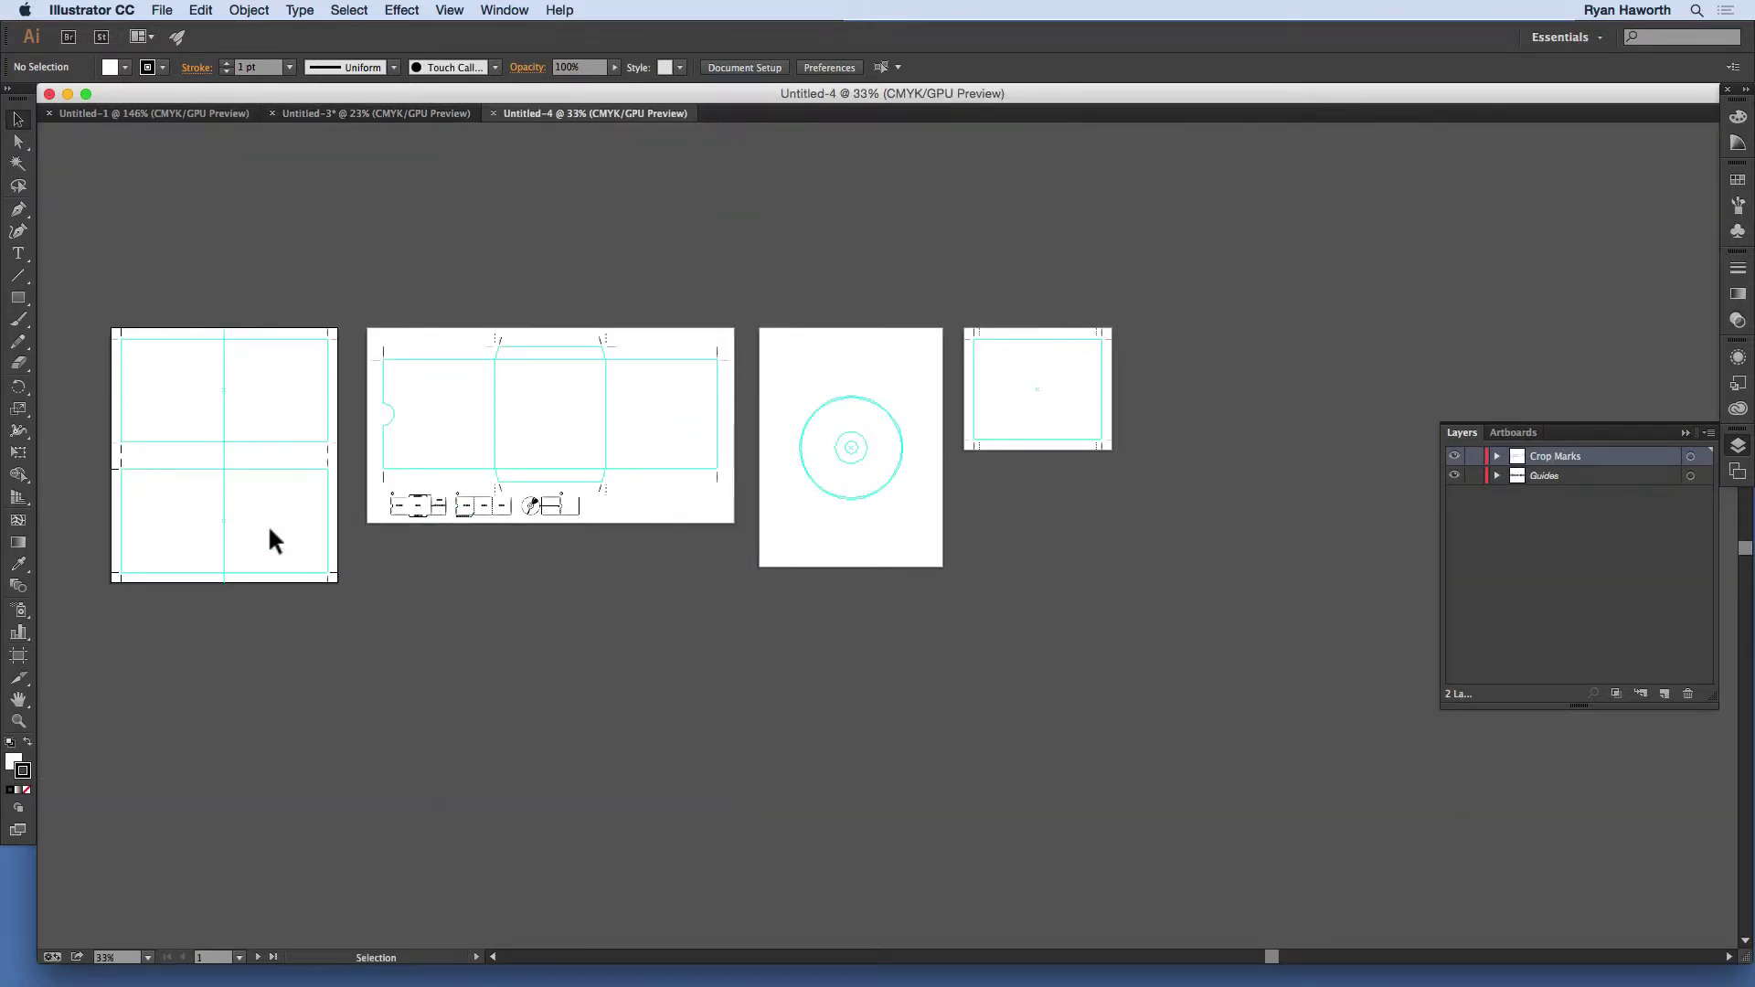
- Page through the four CD template artboards, including the folded sleeve and disc label, and fit all artboards in view
click(257, 957)
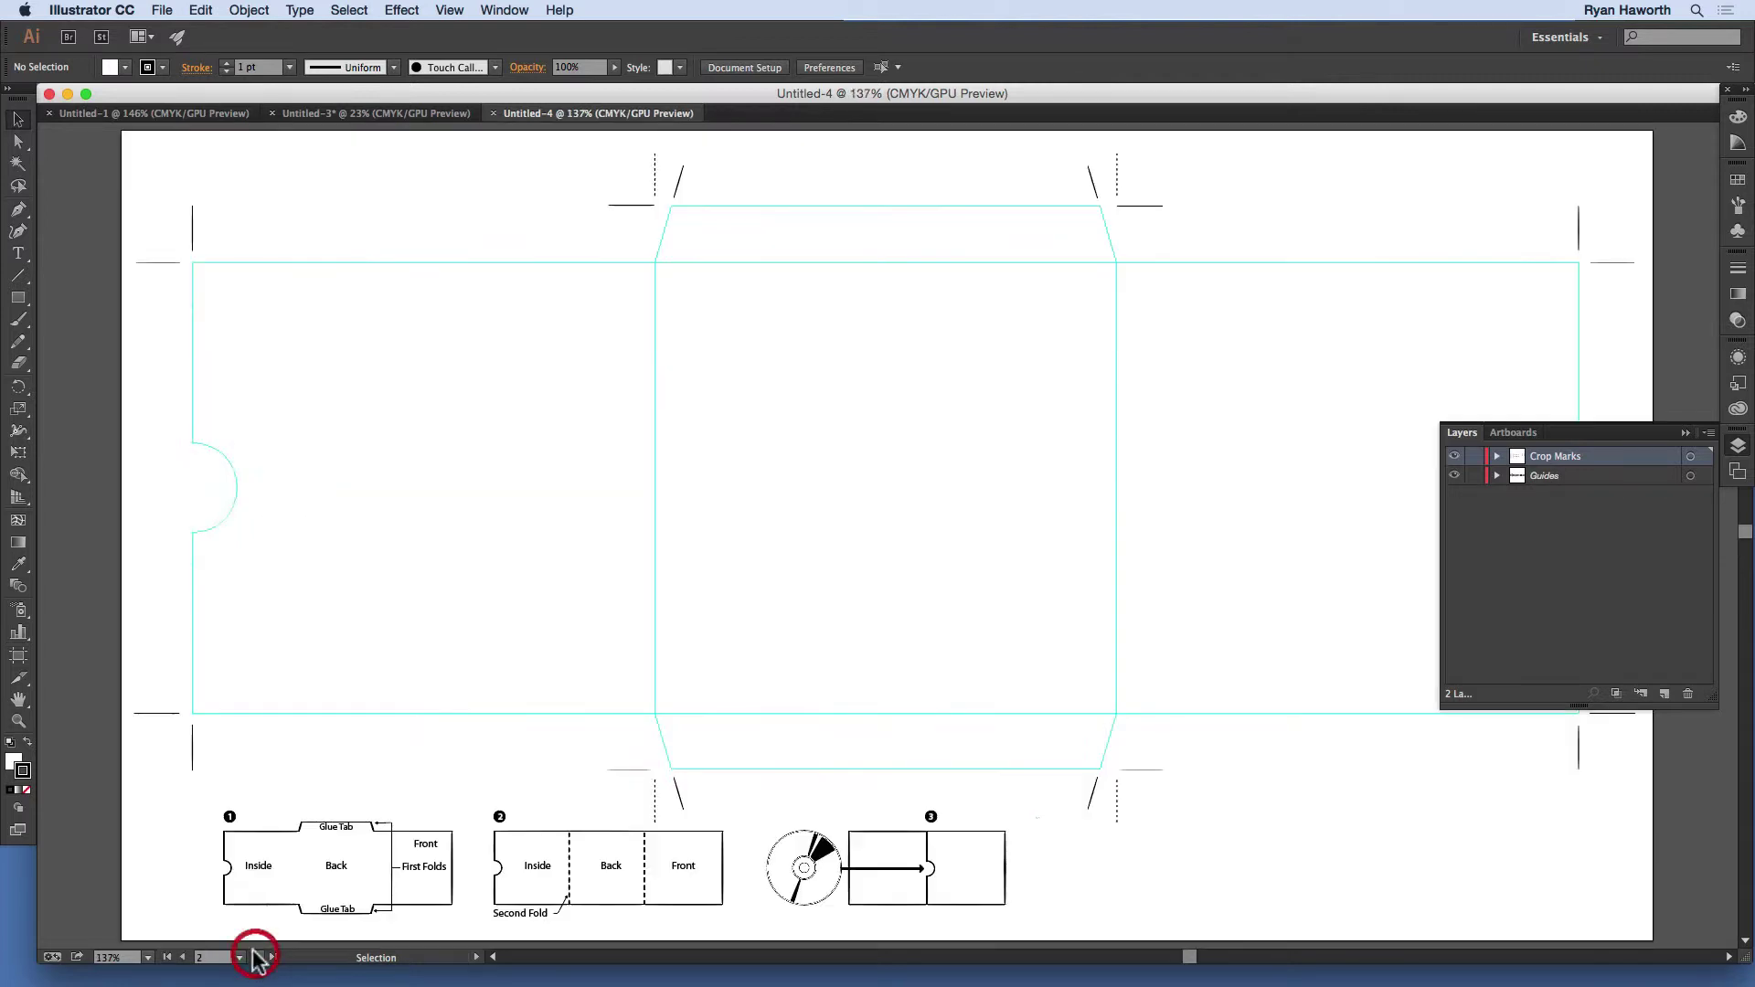
click(183, 957)
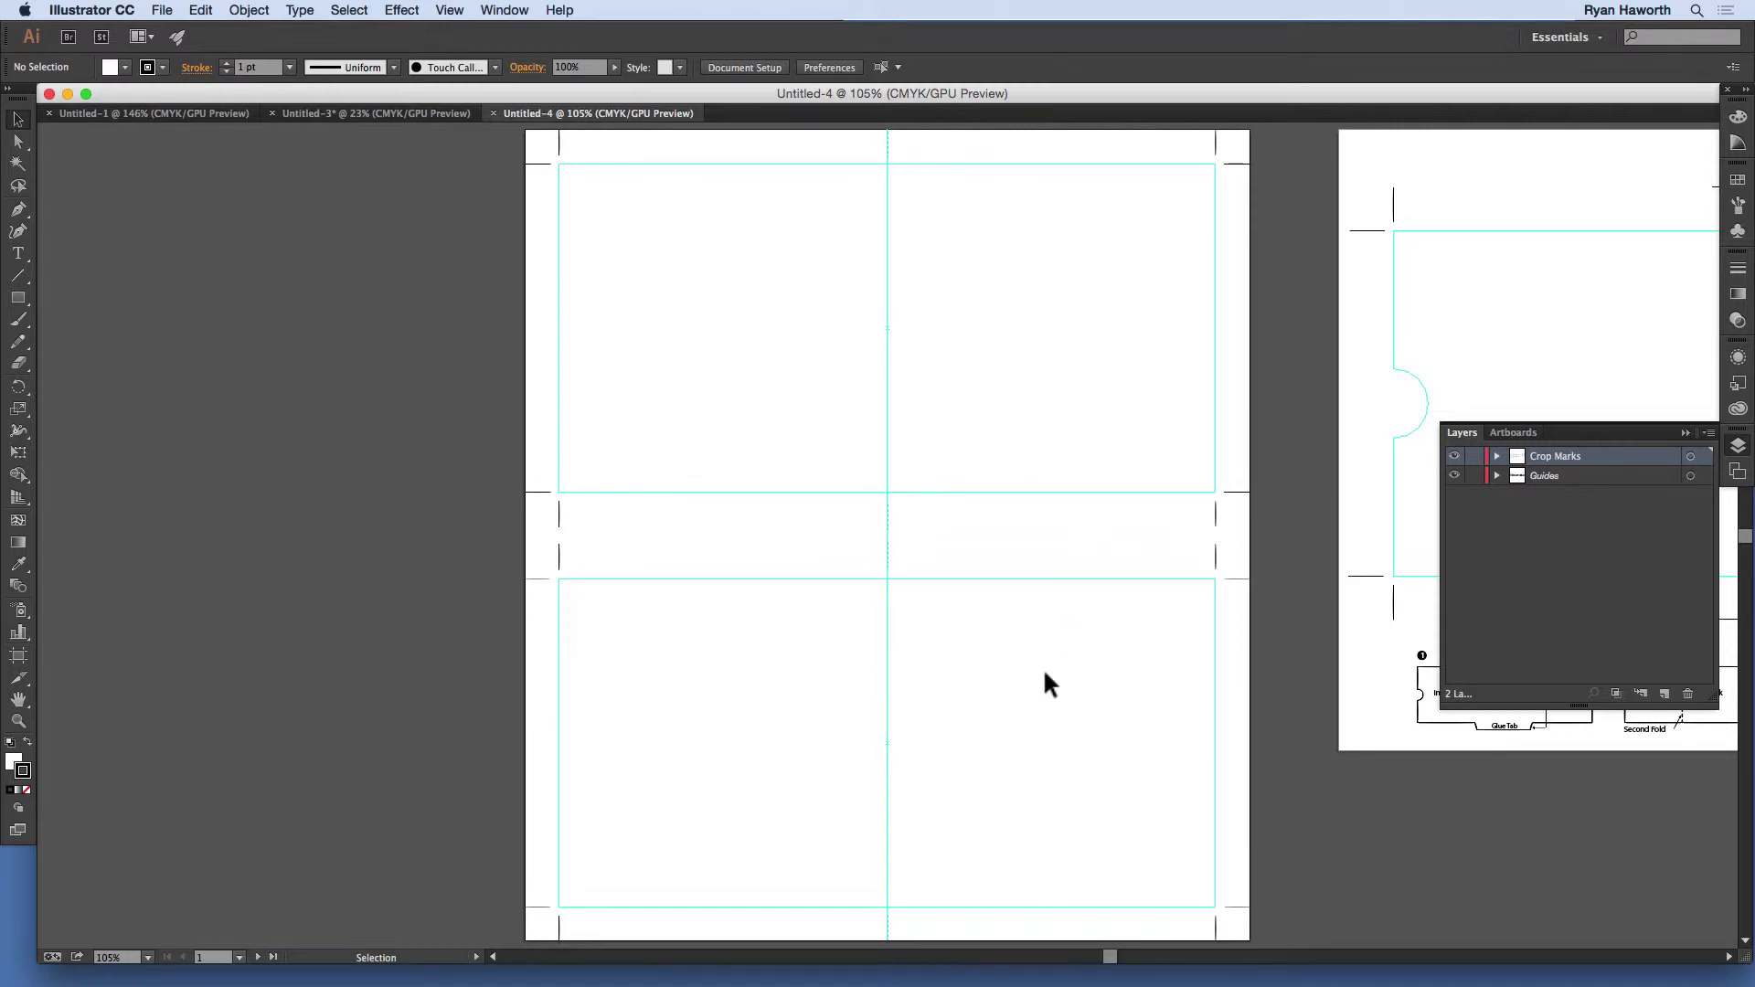
click(259, 957)
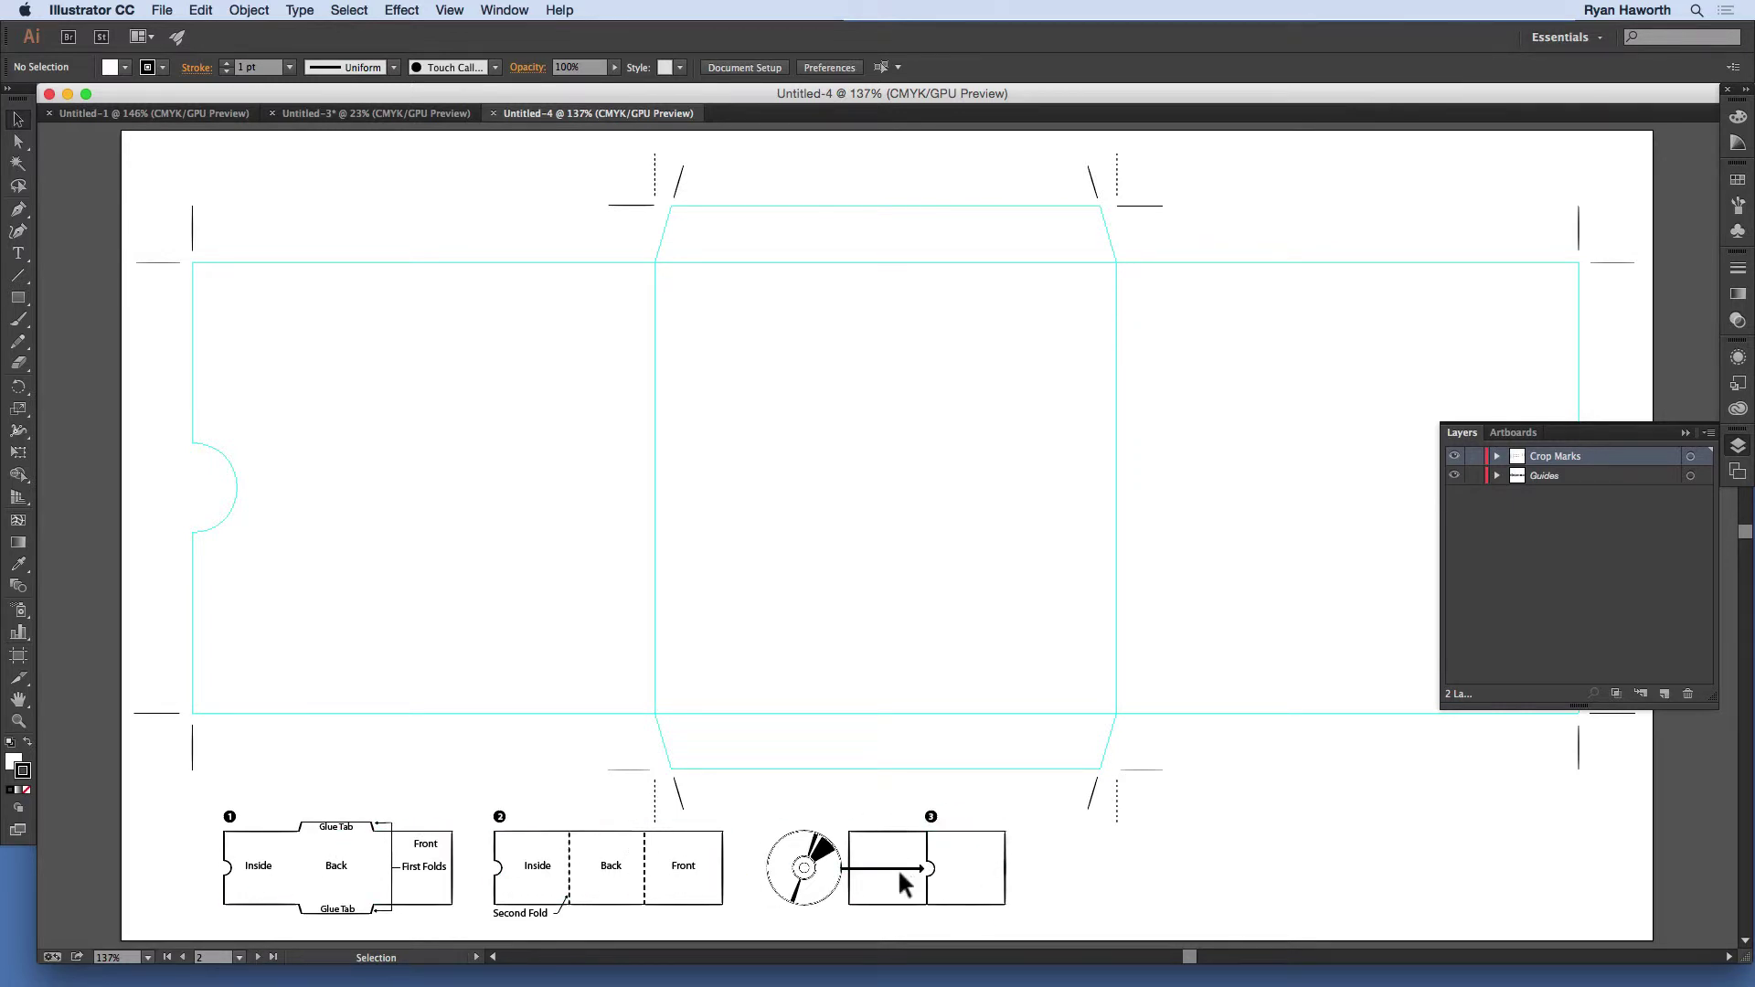
click(259, 958)
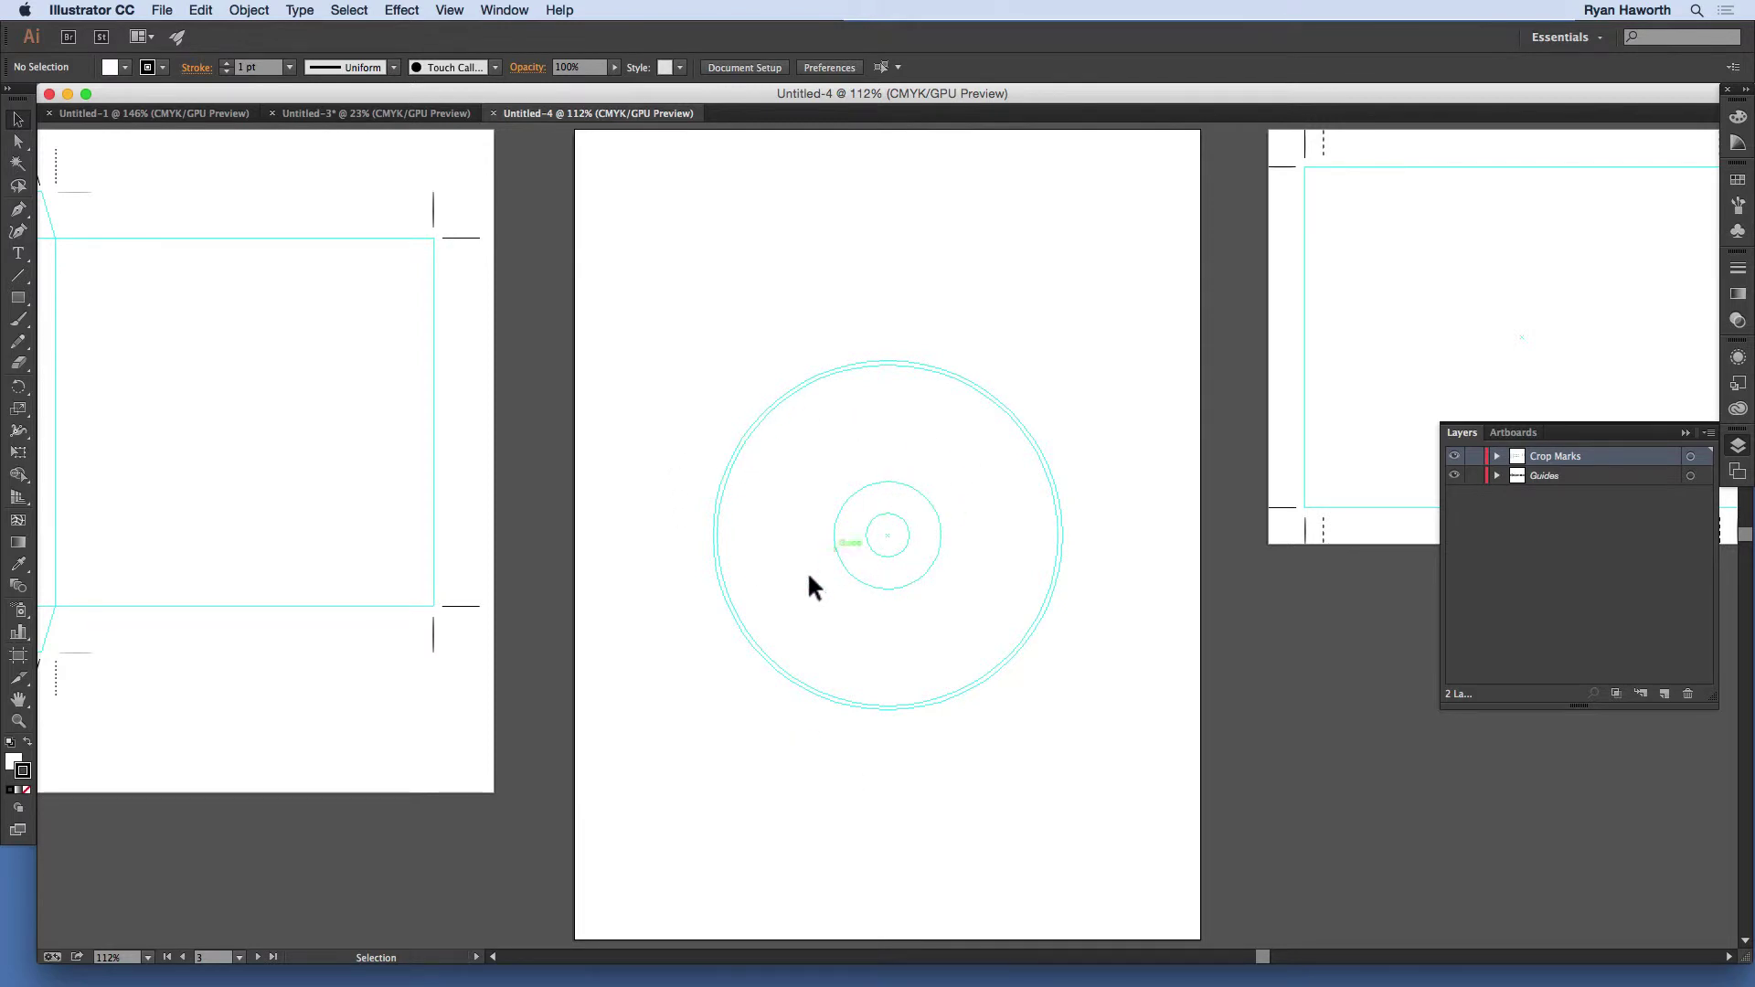
click(257, 958)
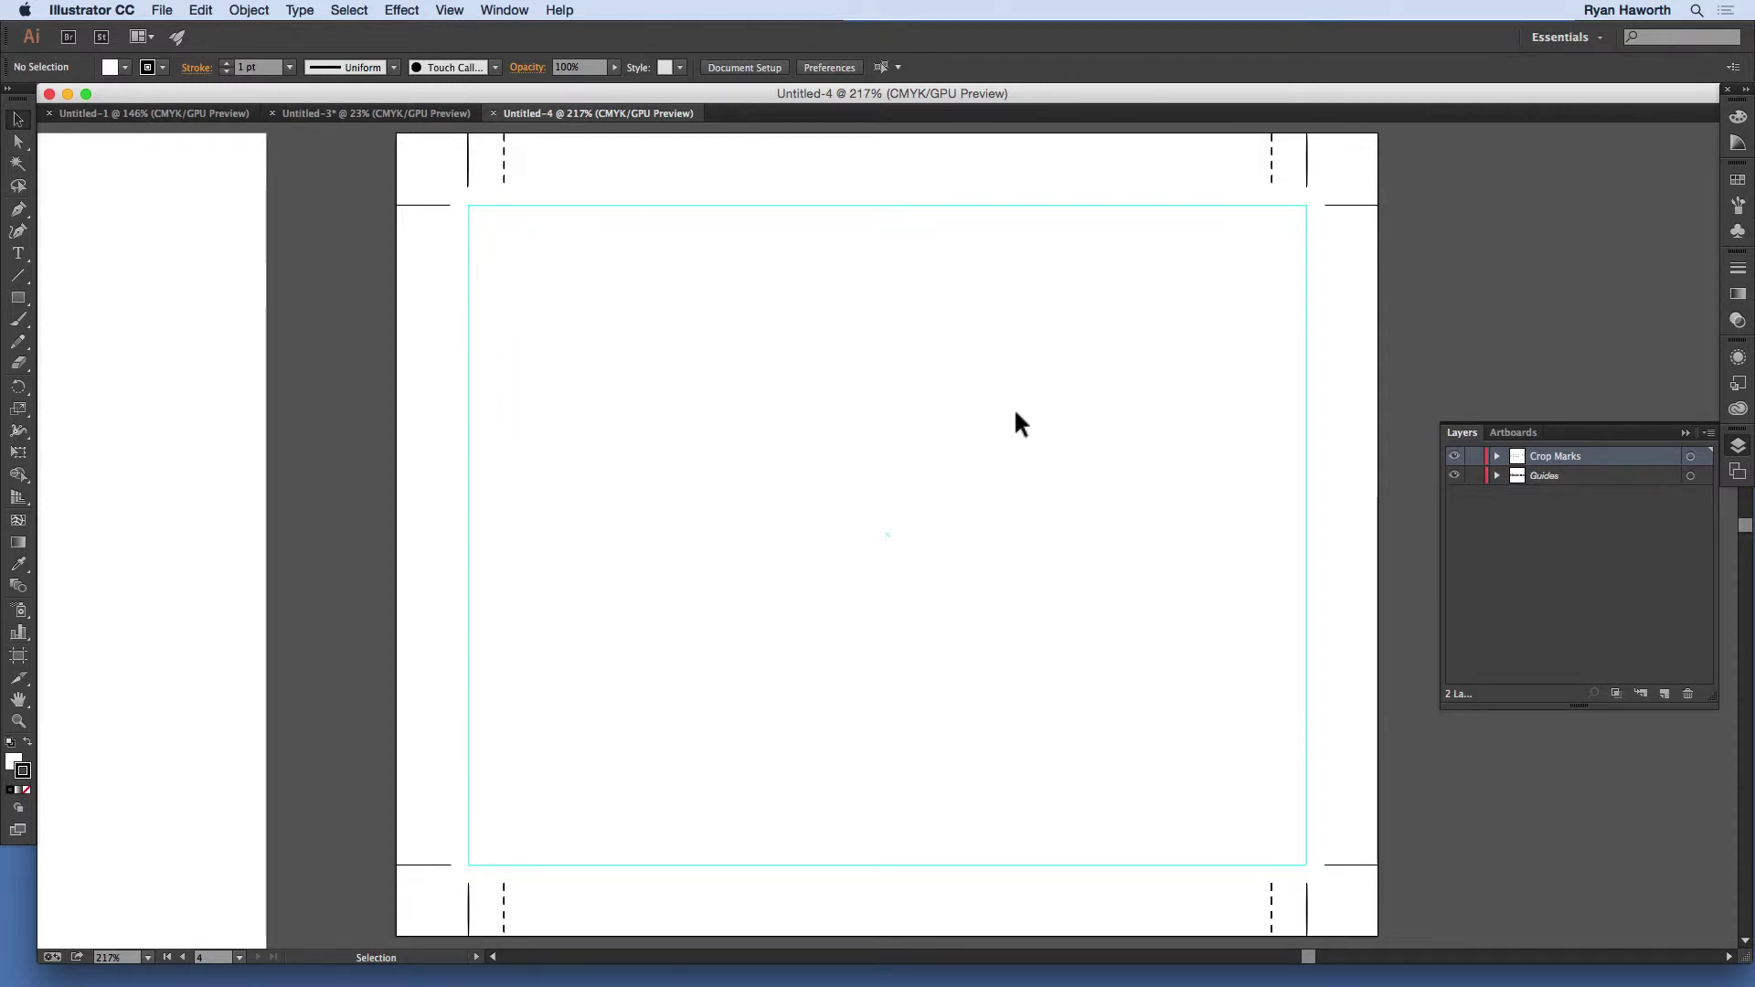
key(super+0)
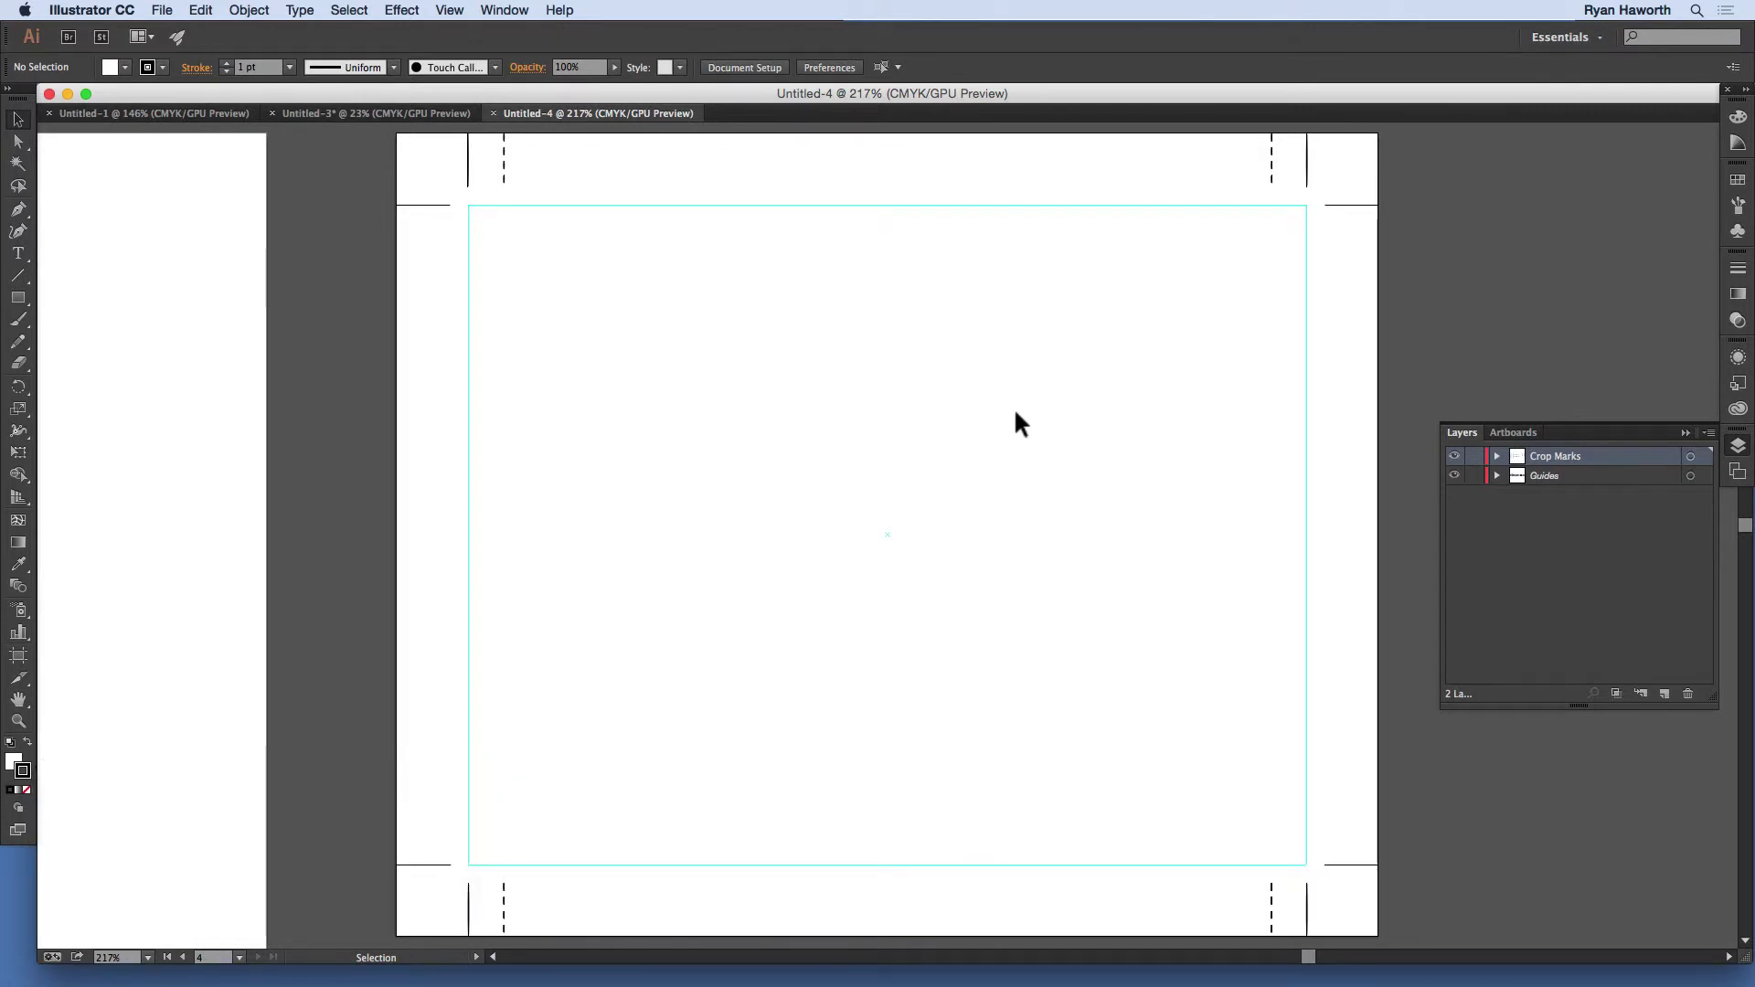
key(alt+super+Left)
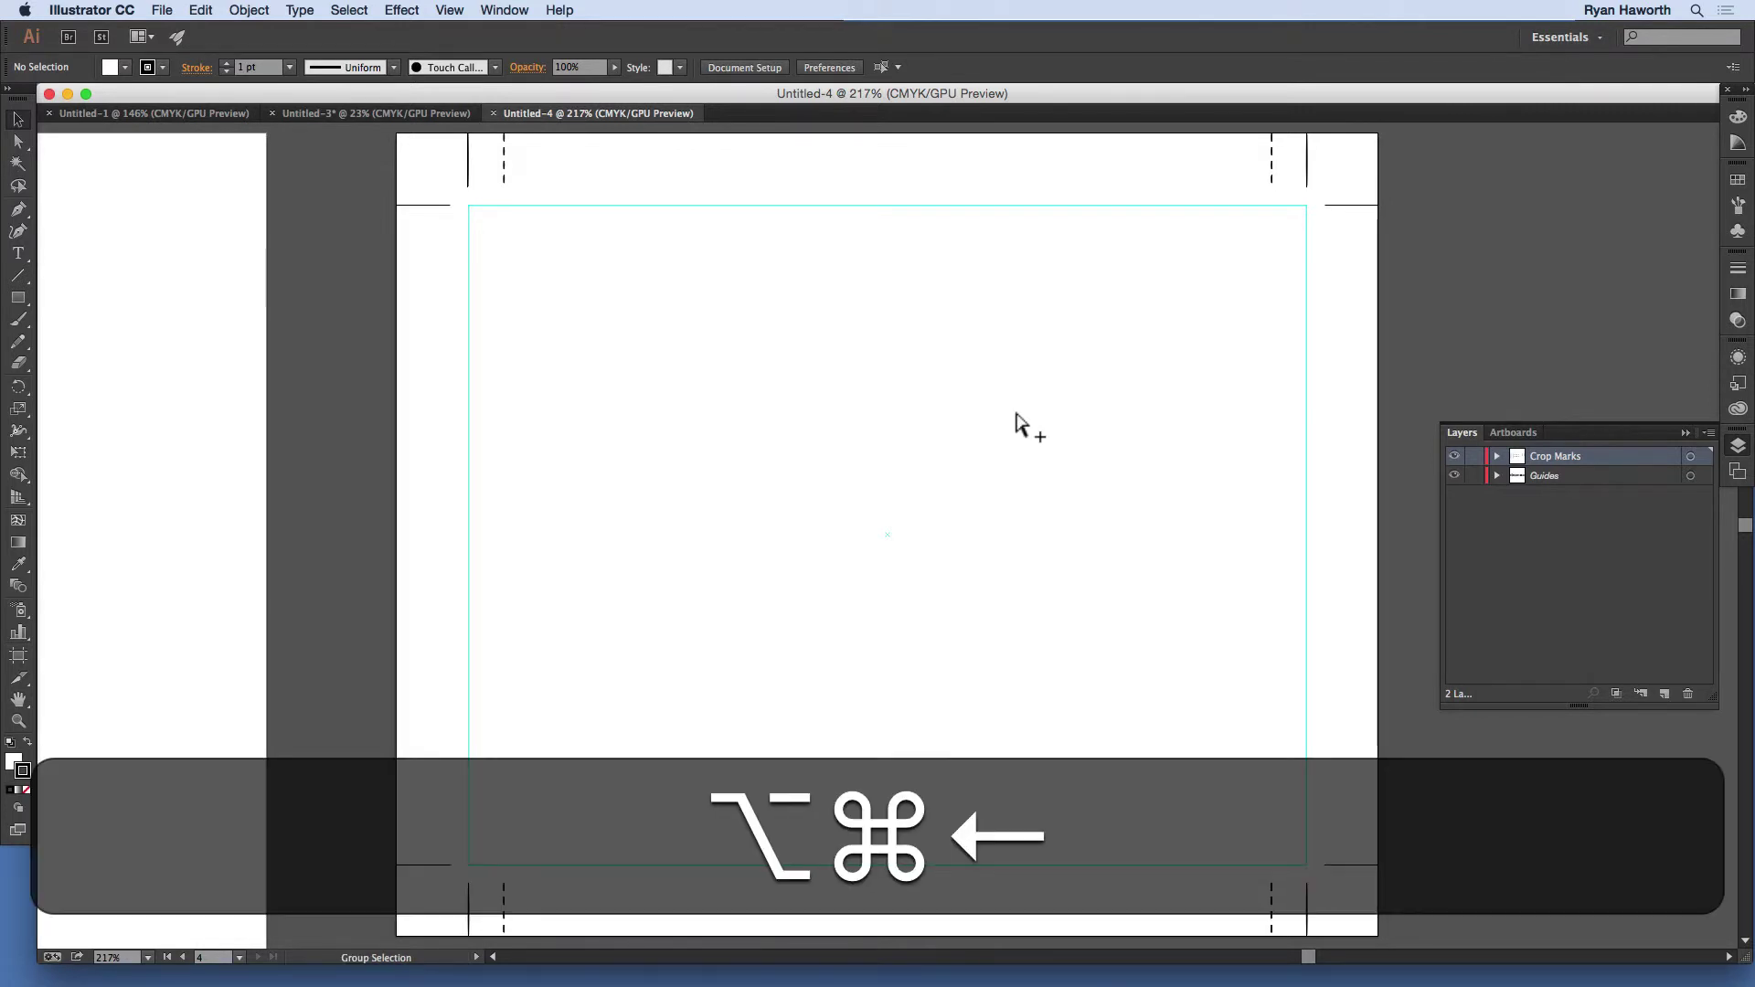
key(alt+super+0)
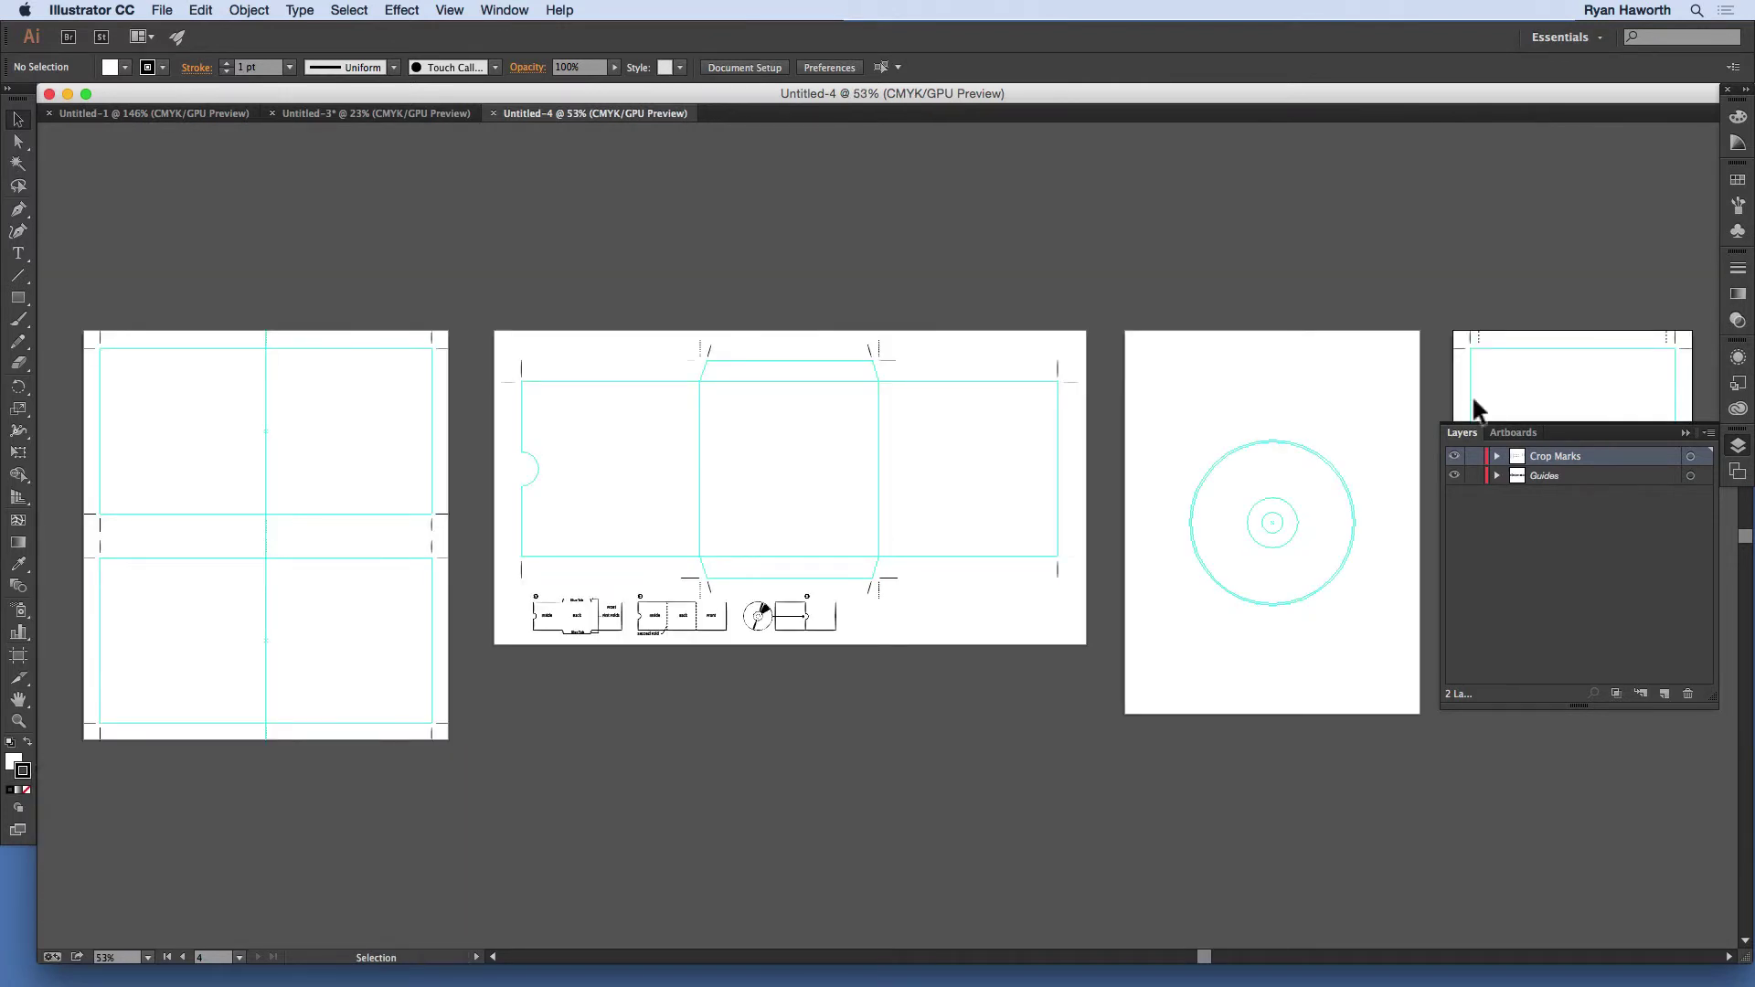
- Hide the layer list to inspect the artboard behind it, restore the list, and display the document's swatches
click(1737, 448)
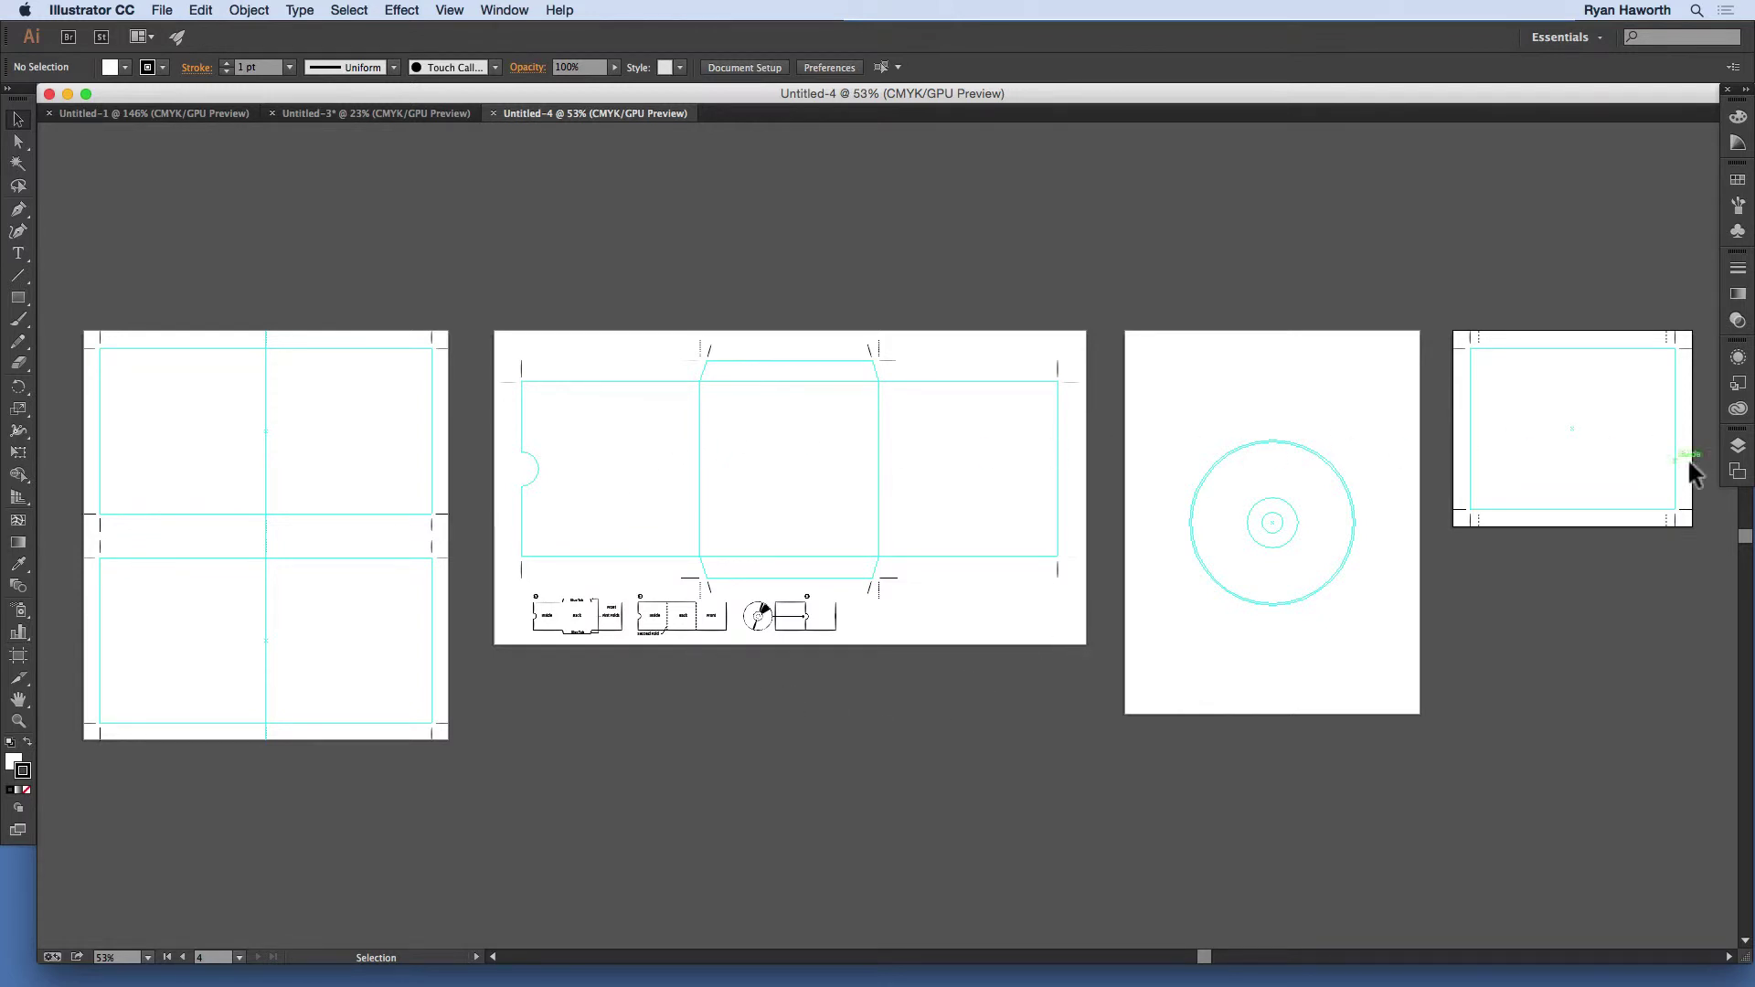
click(1738, 447)
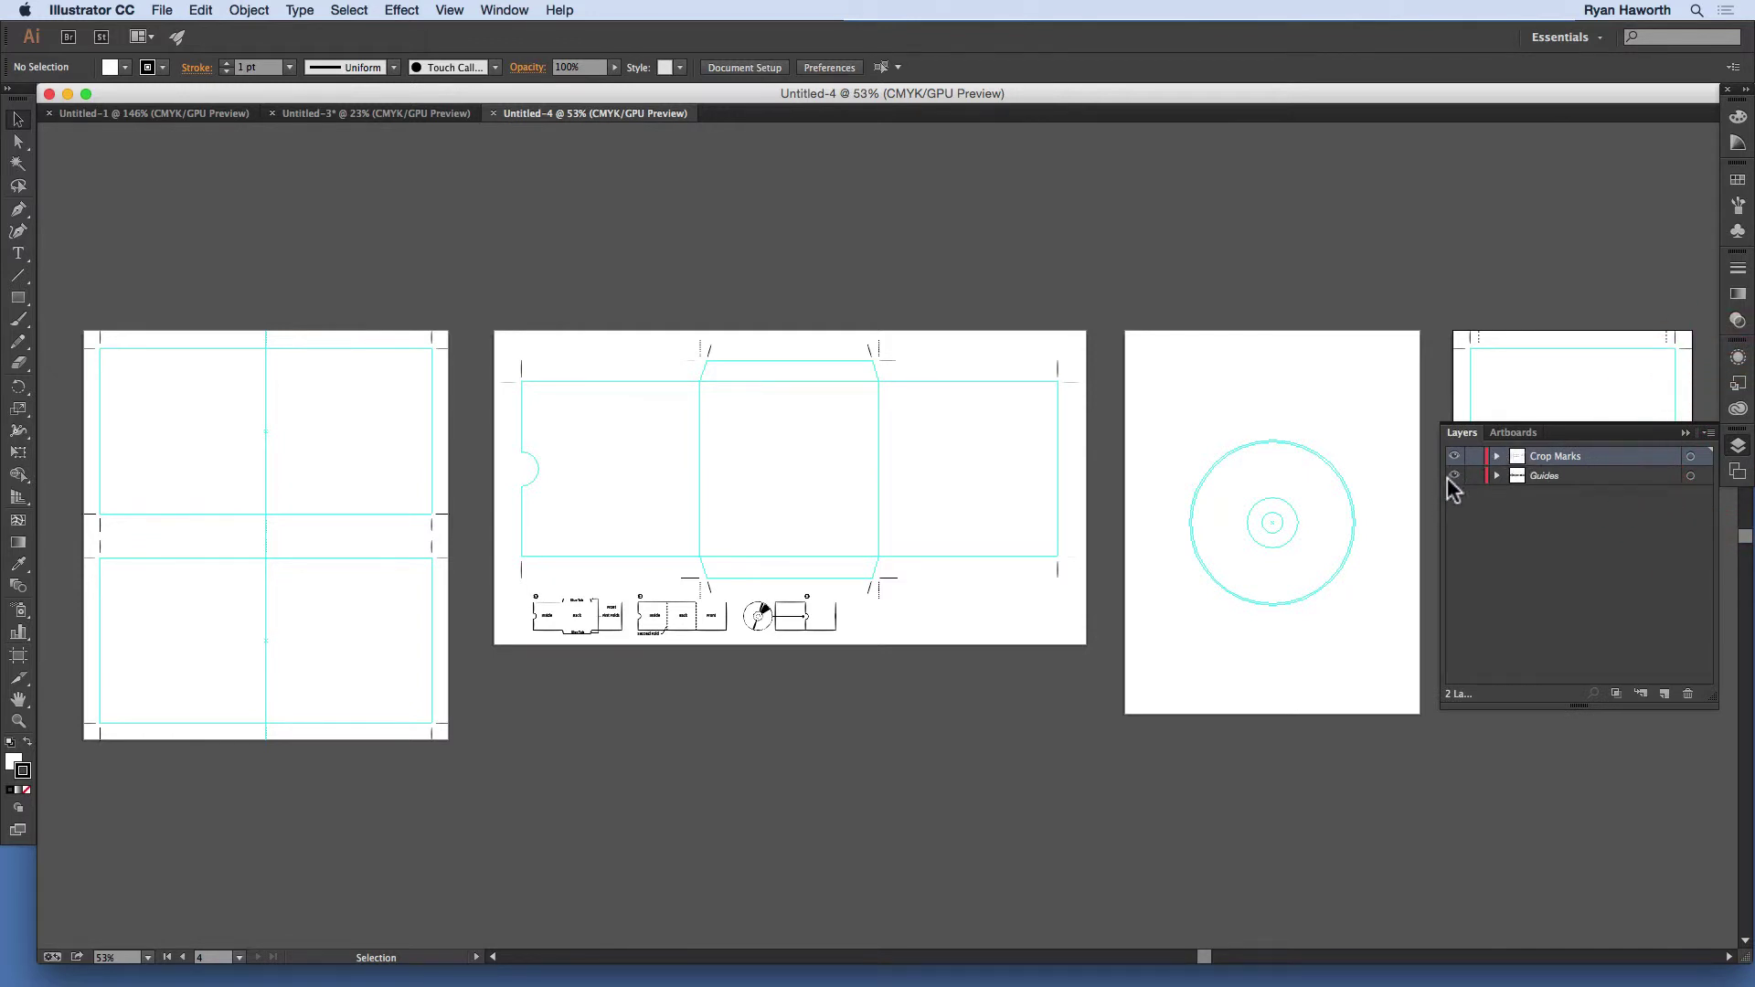
click(1737, 180)
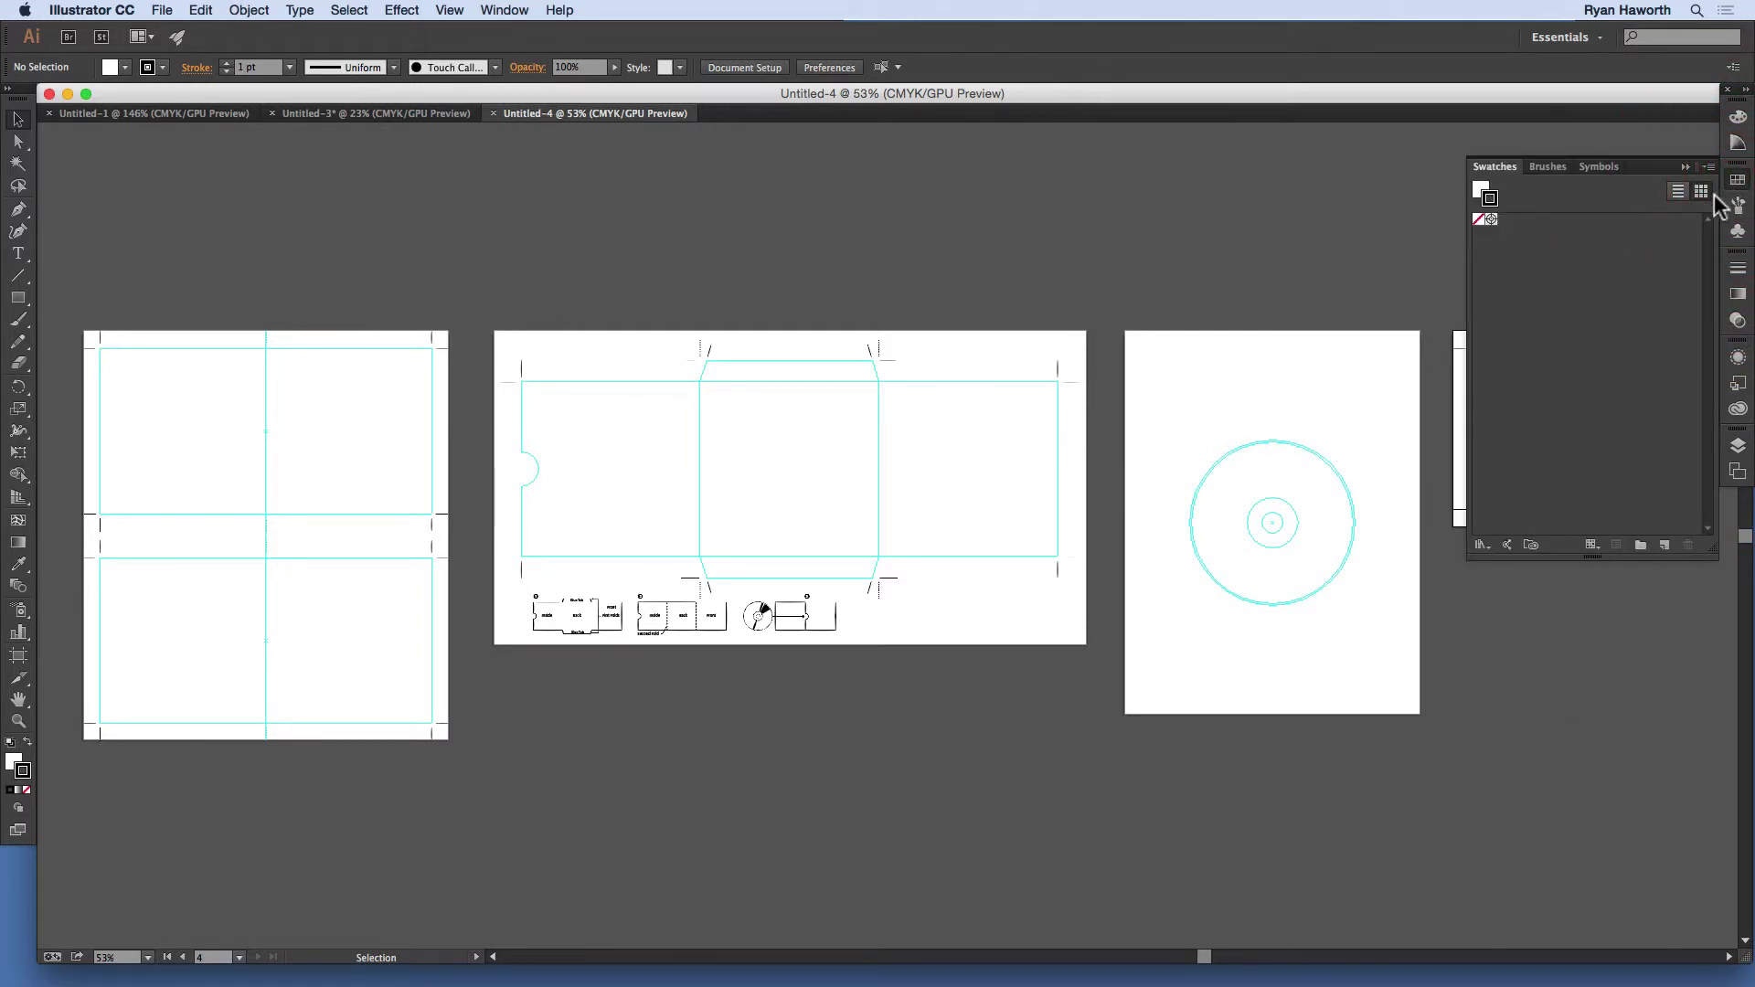
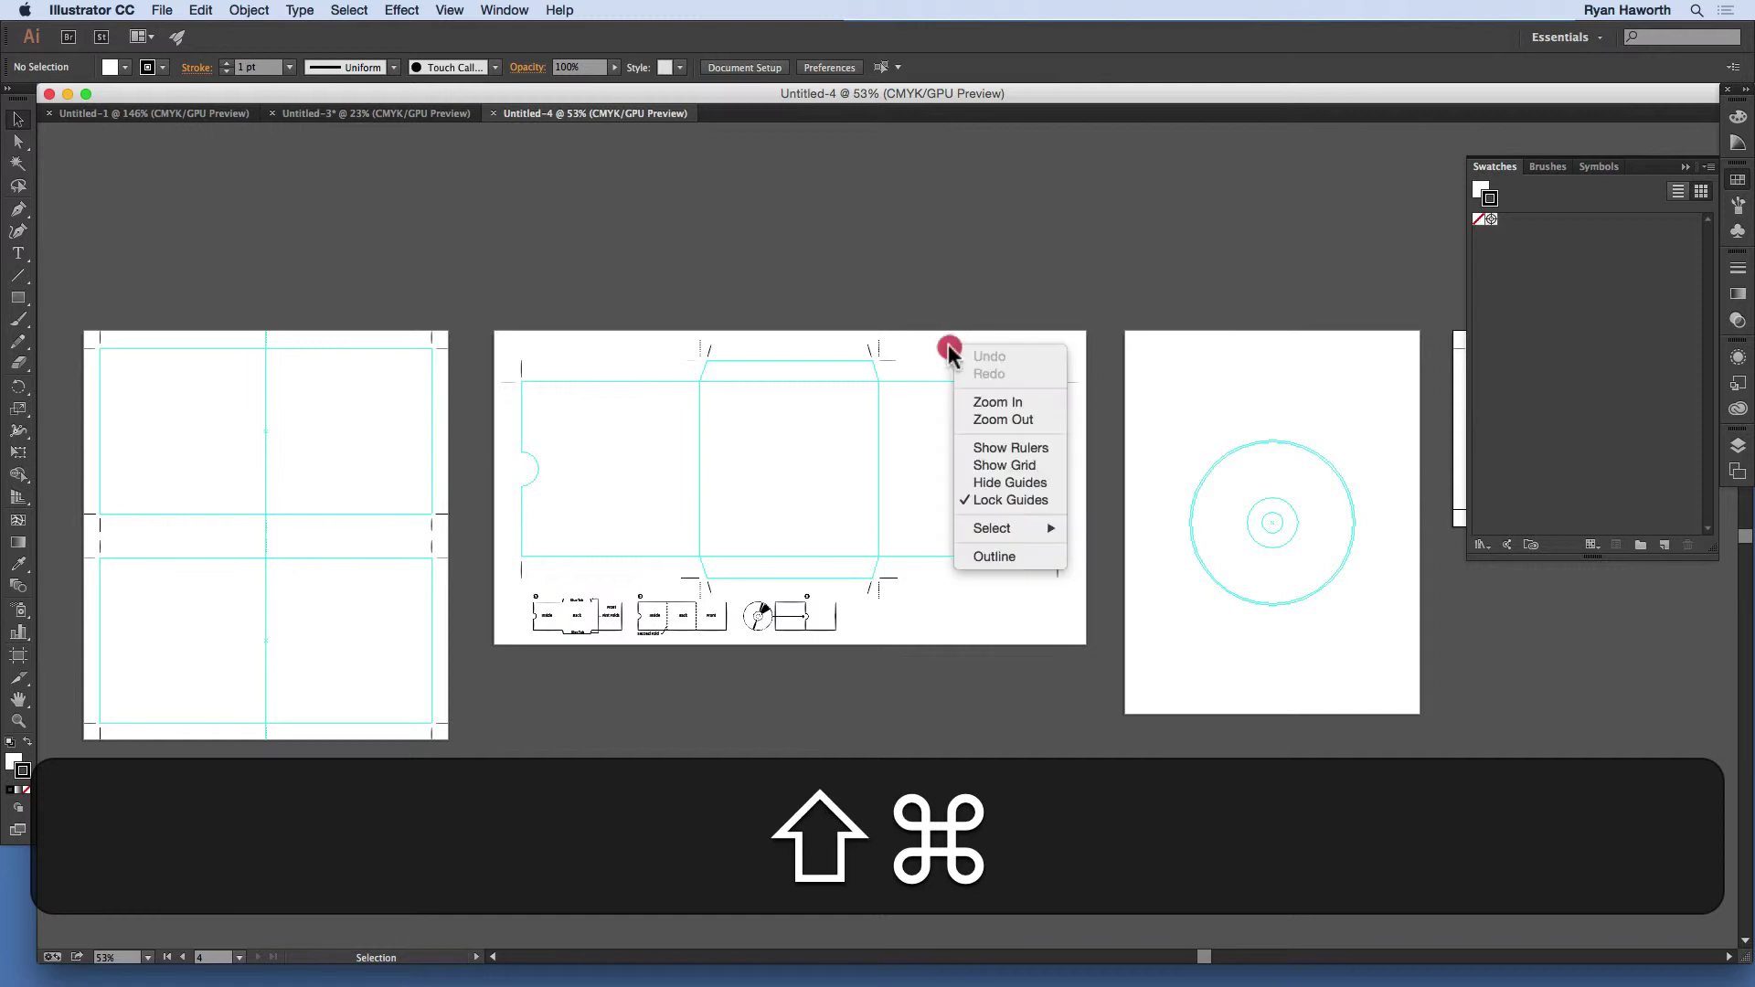
- Create a new document from the custom Apparel-Project.ait template in the Module 7 folder inside Adjunct
click(933, 338)
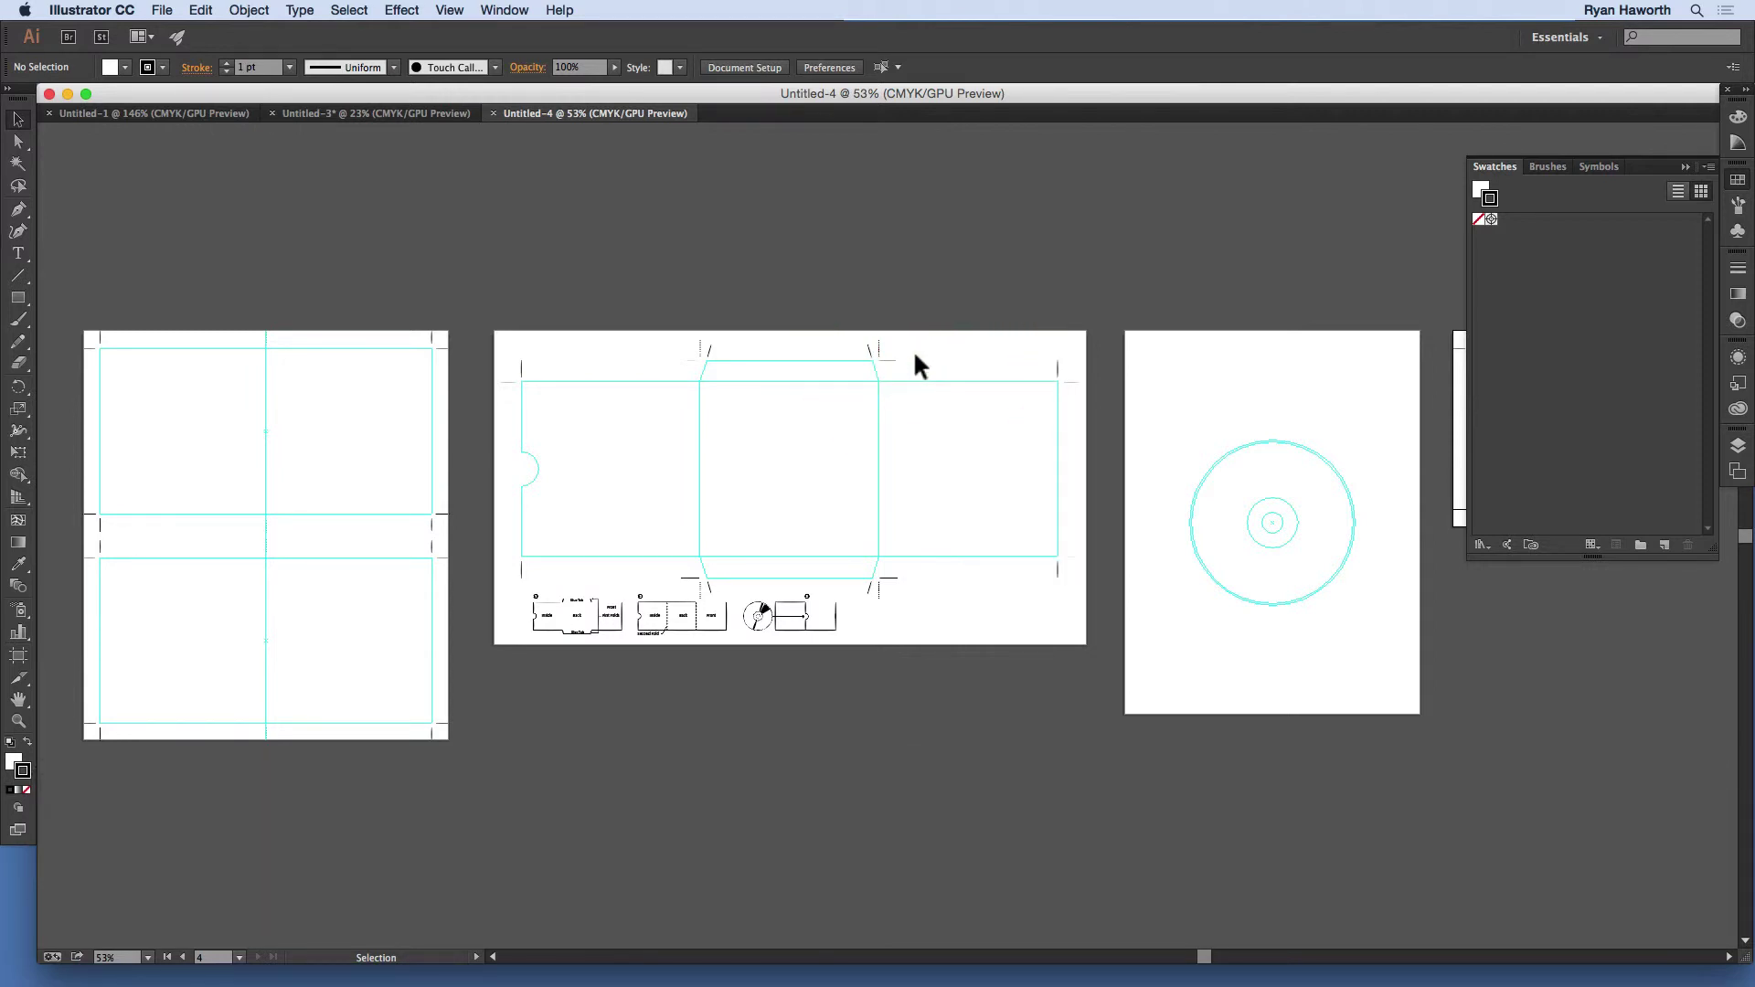
key(super+shift+n)
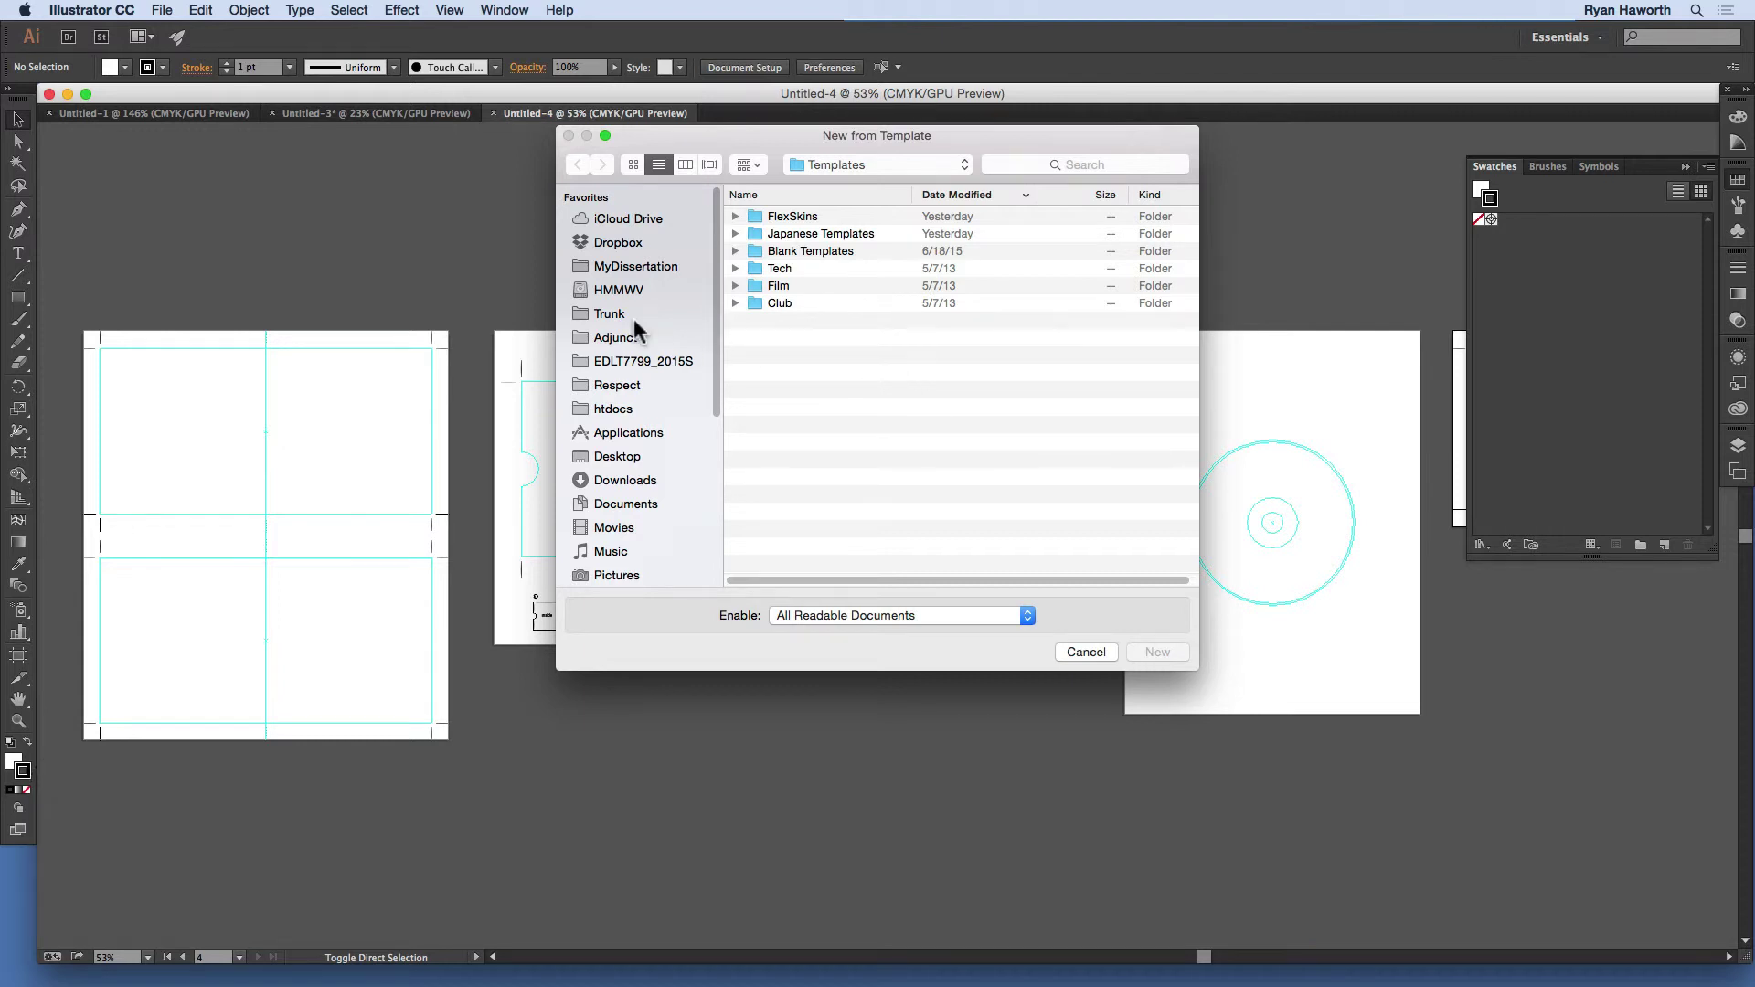
click(631, 337)
double_click(803, 232)
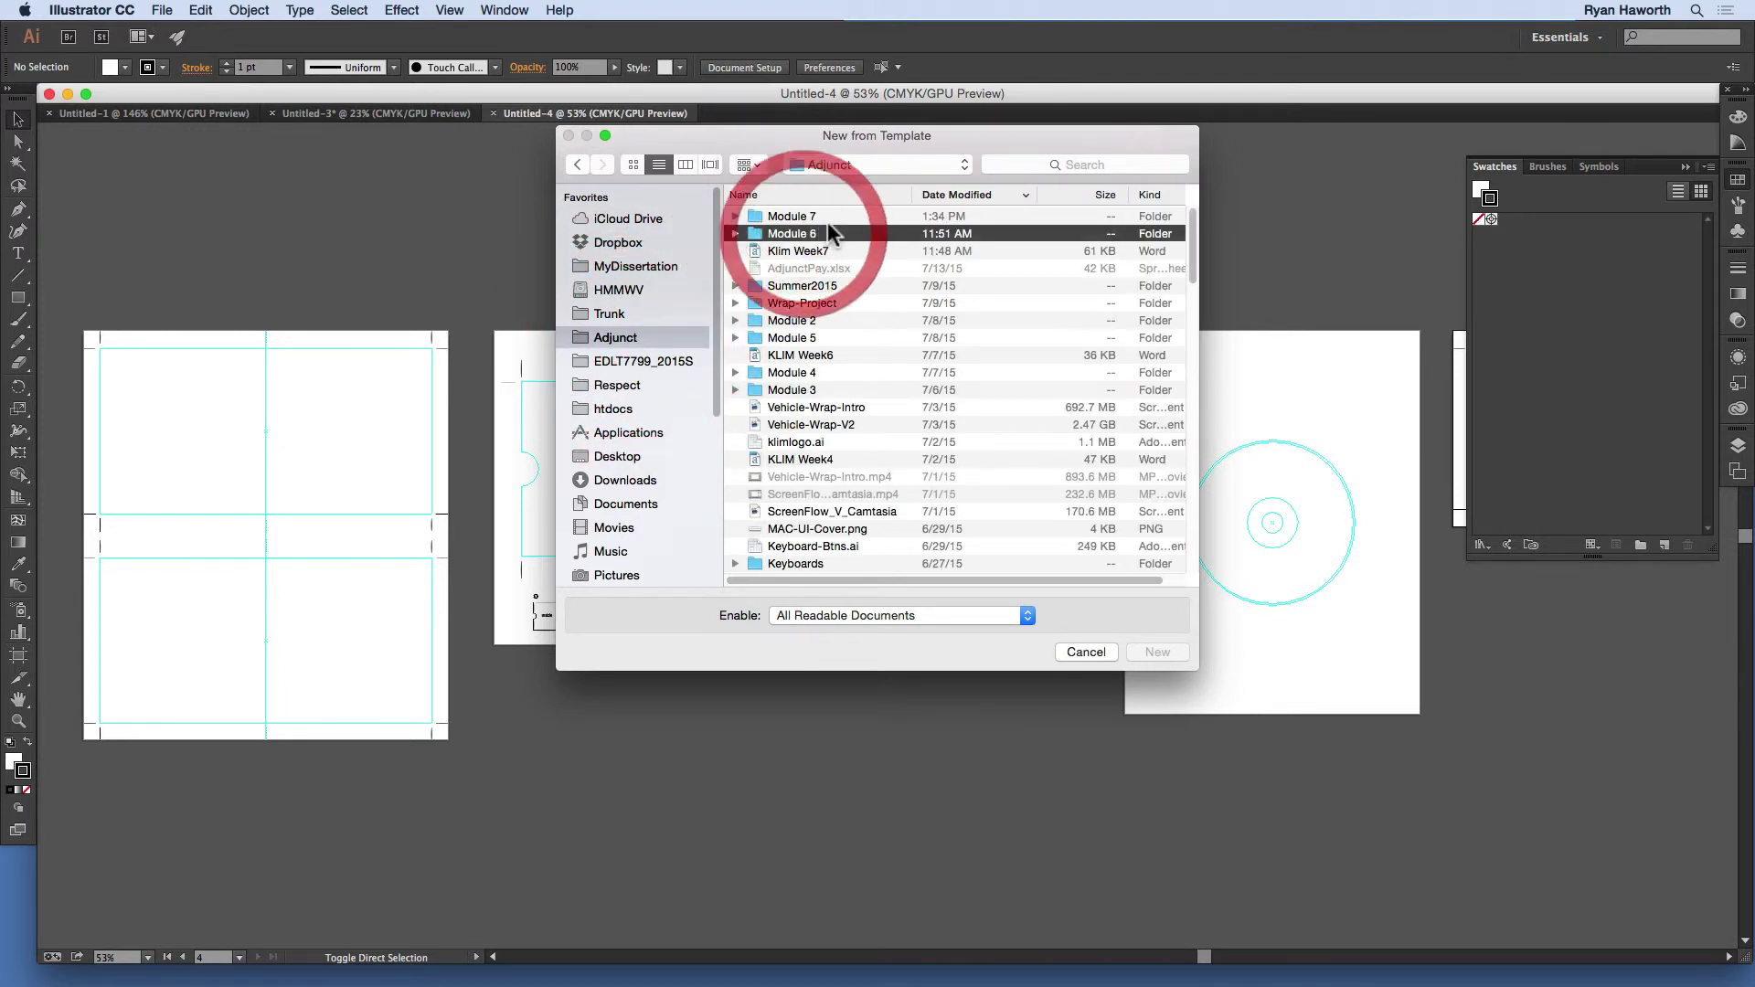
click(581, 166)
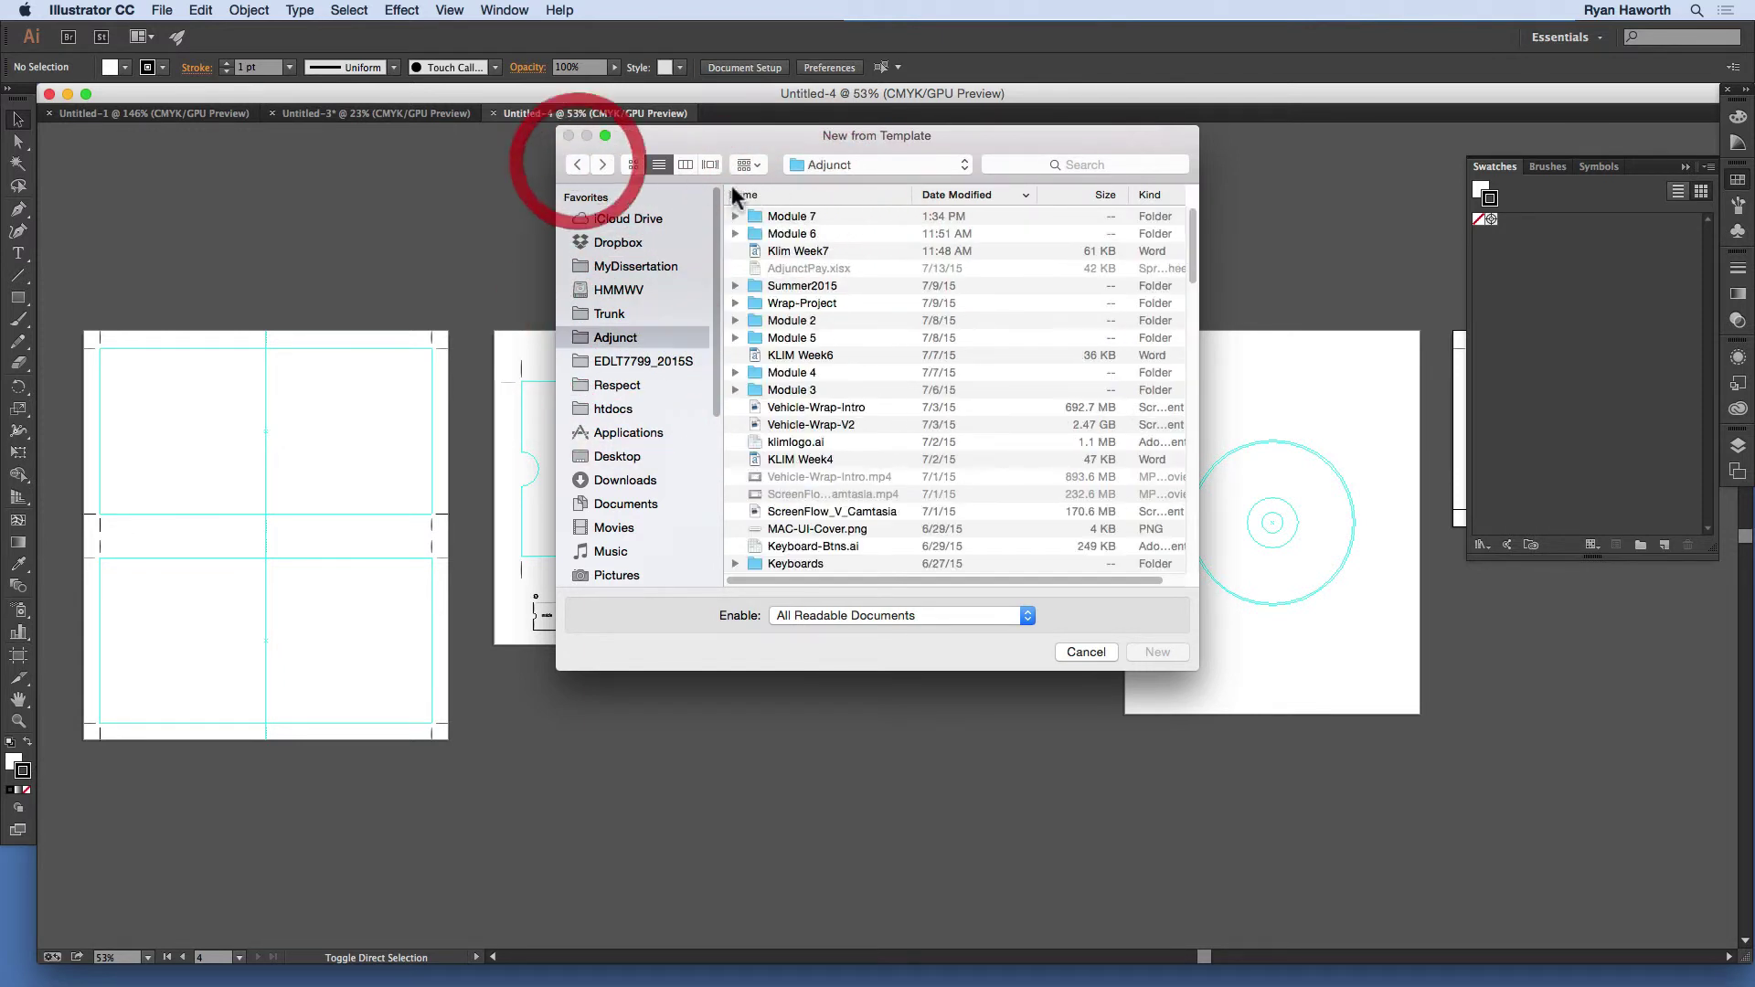
click(805, 216)
double_click(839, 220)
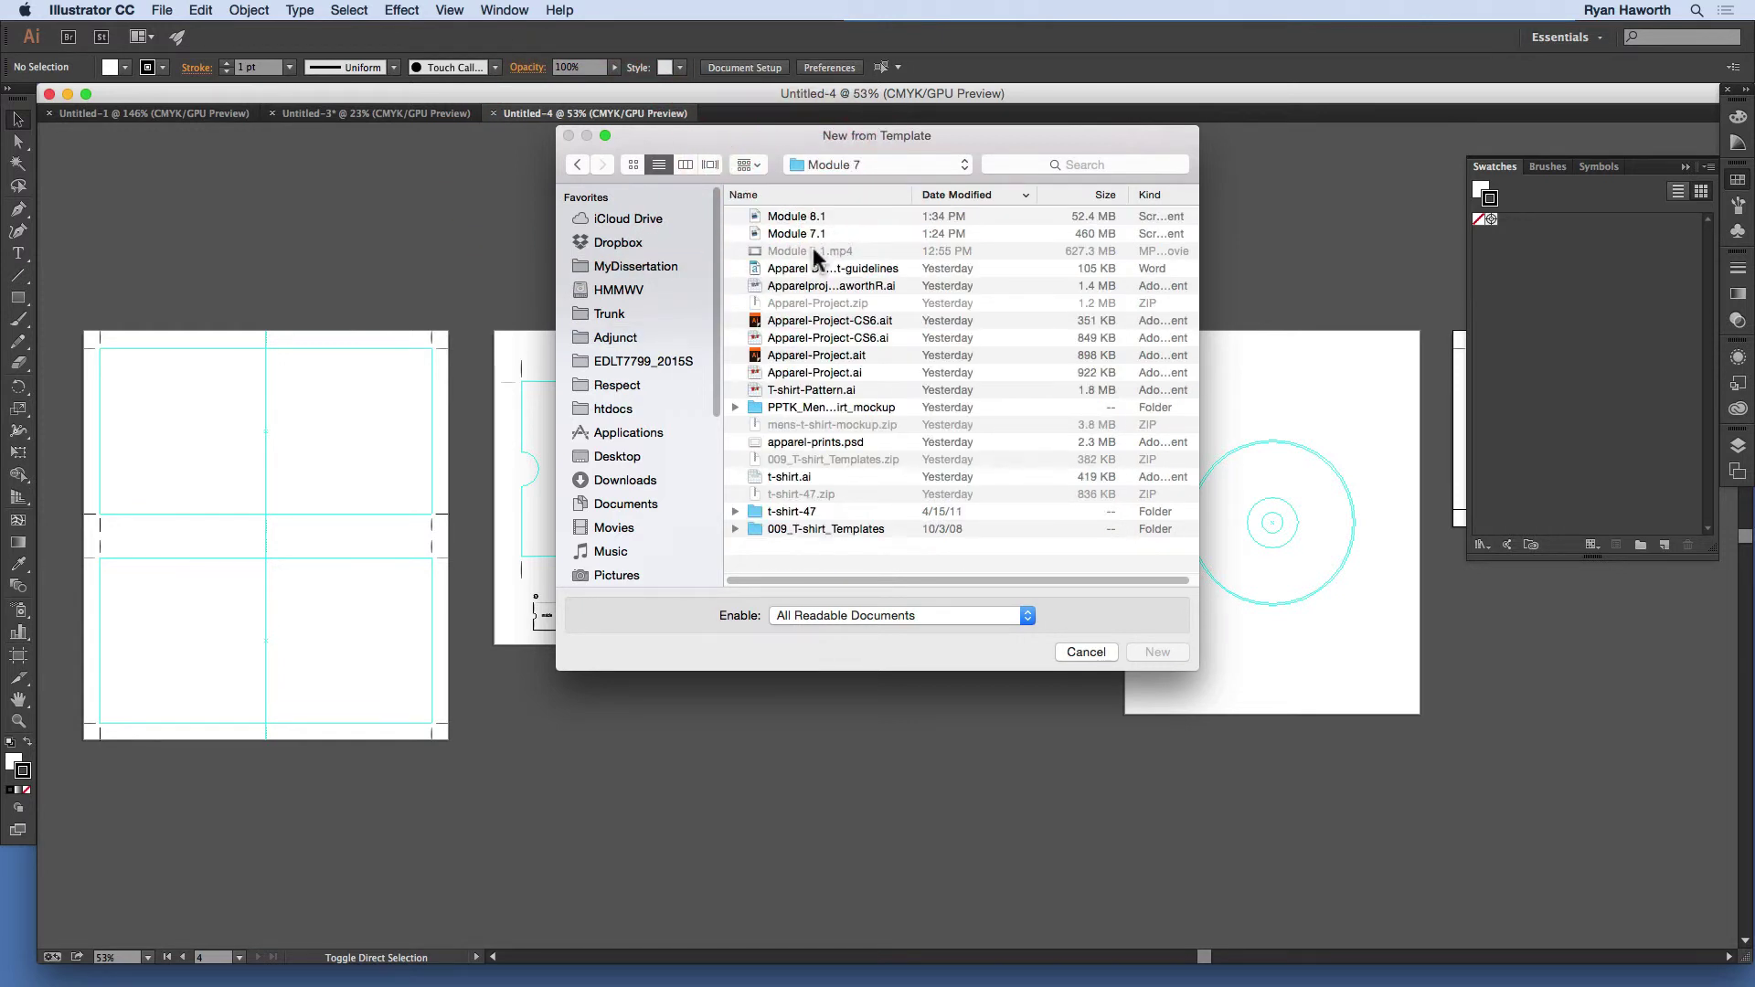
click(807, 355)
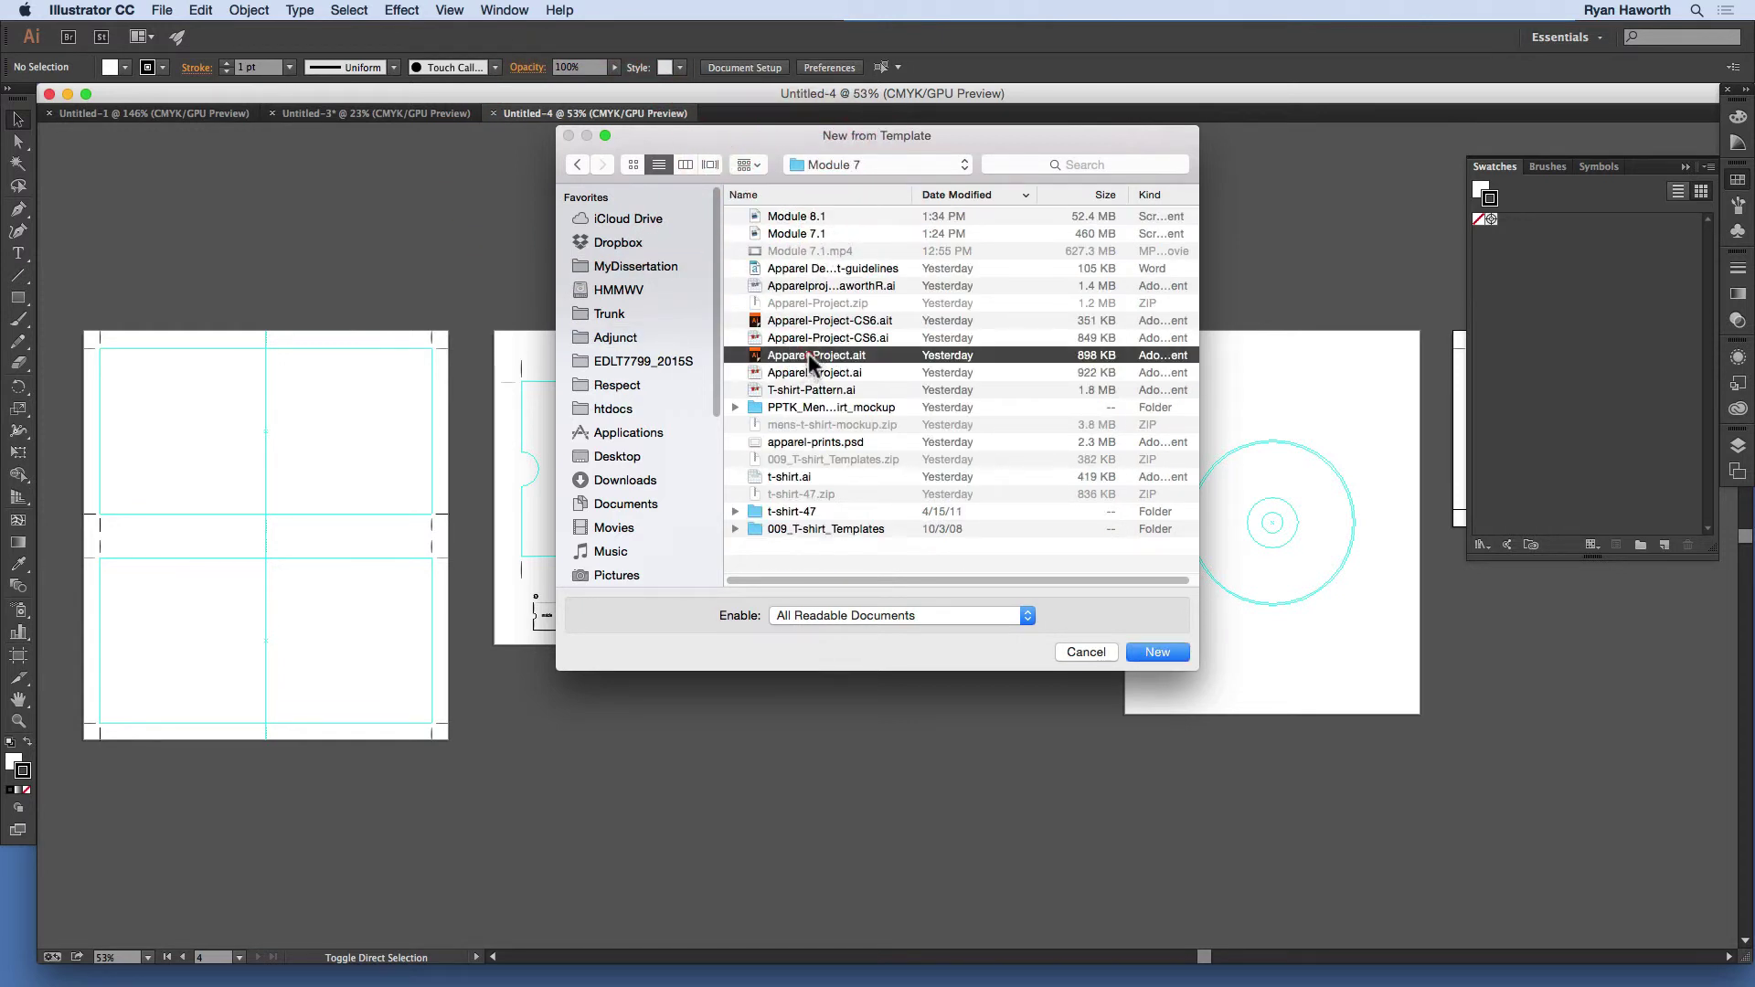
click(1151, 651)
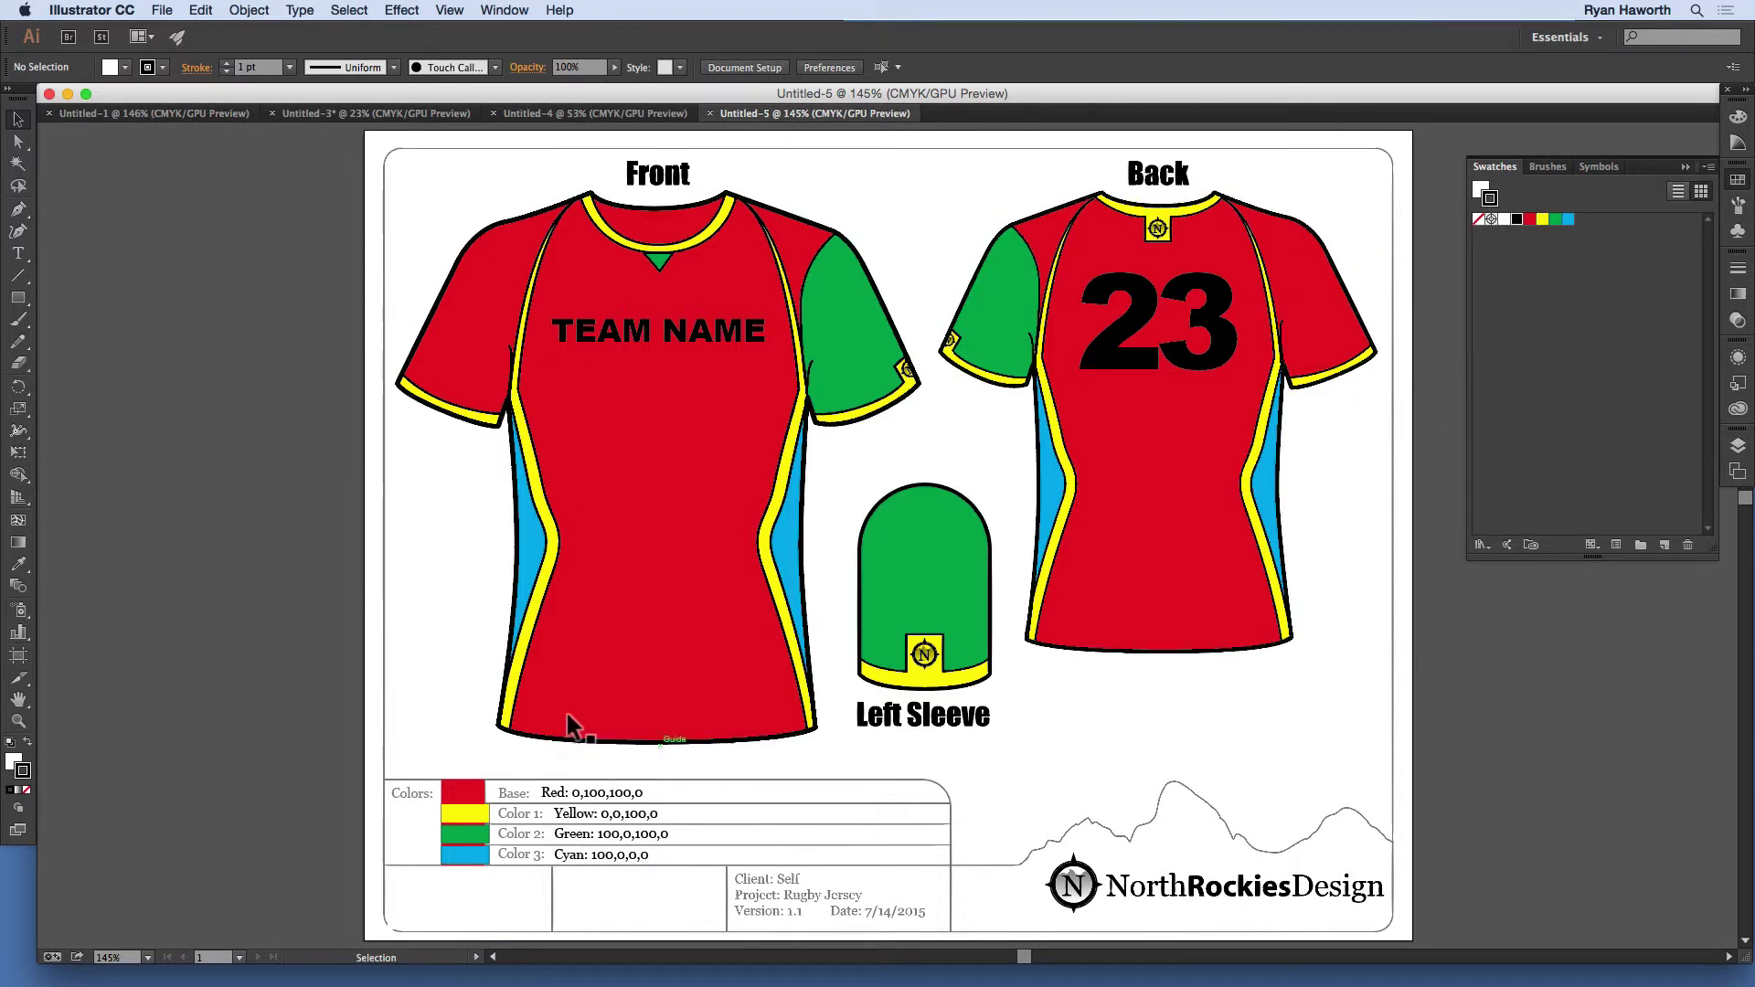
- Check the locks on the jersey document's Outline and Board layers, keep both locked, and hide the Design layer
click(1738, 446)
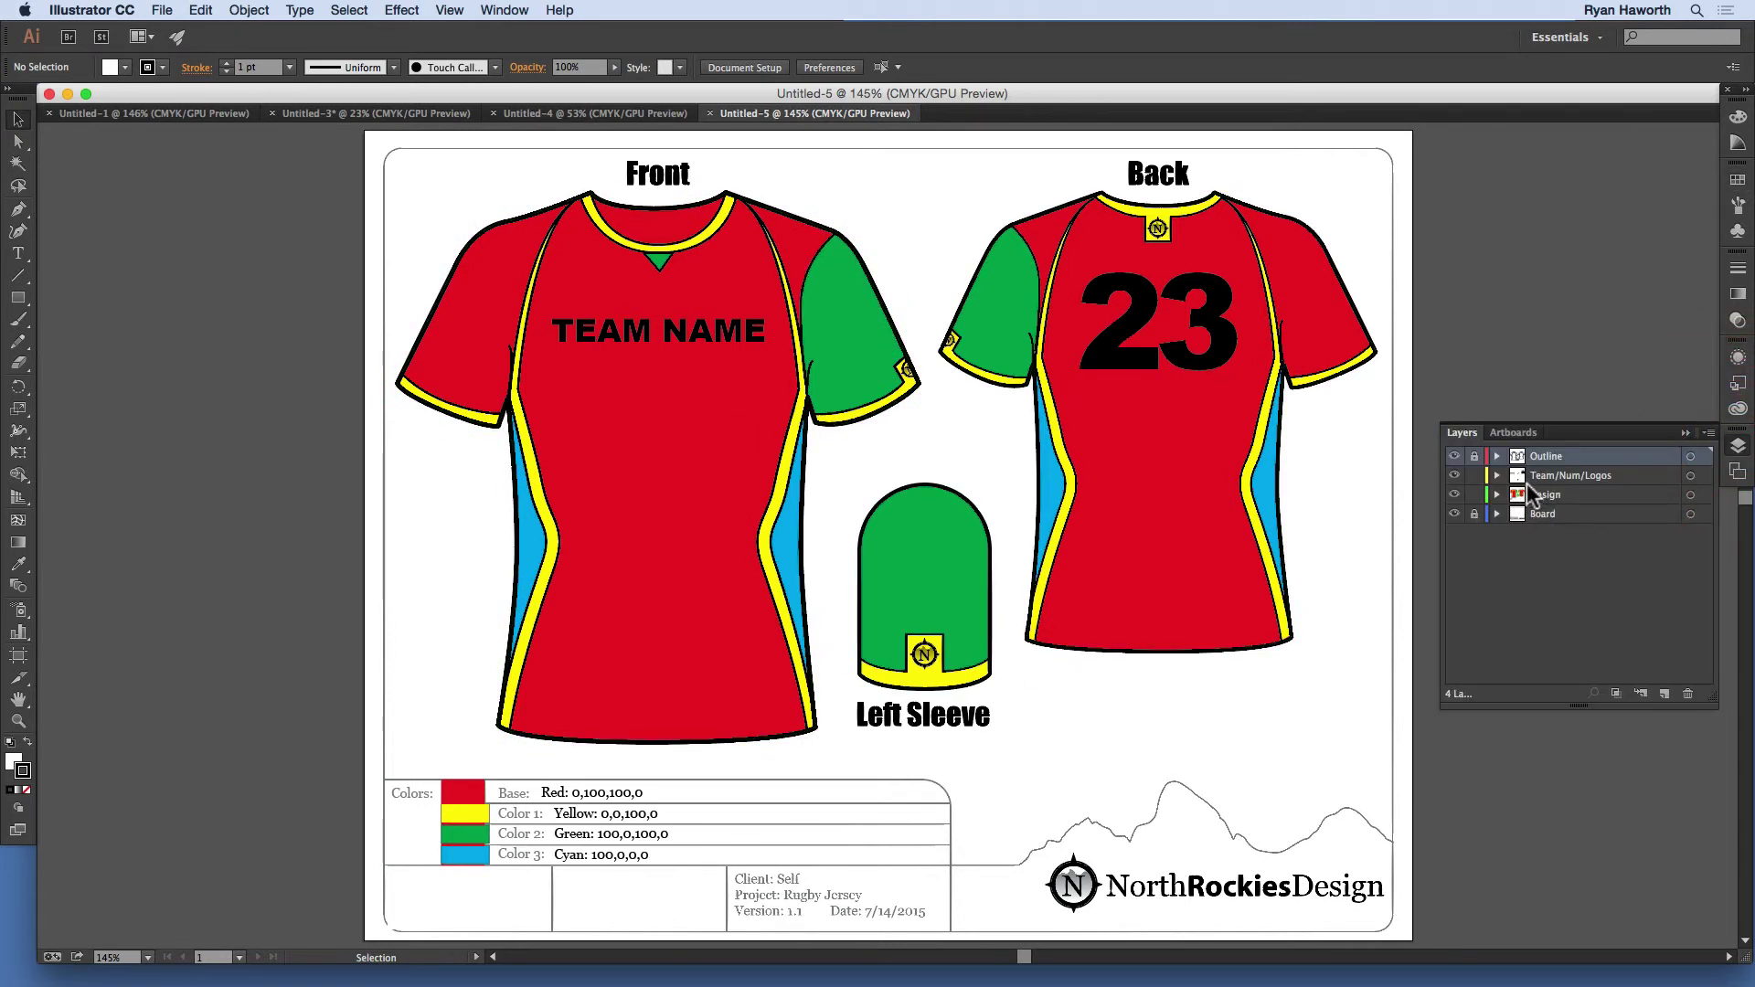
click(1474, 456)
click(1474, 513)
click(1474, 514)
click(1455, 495)
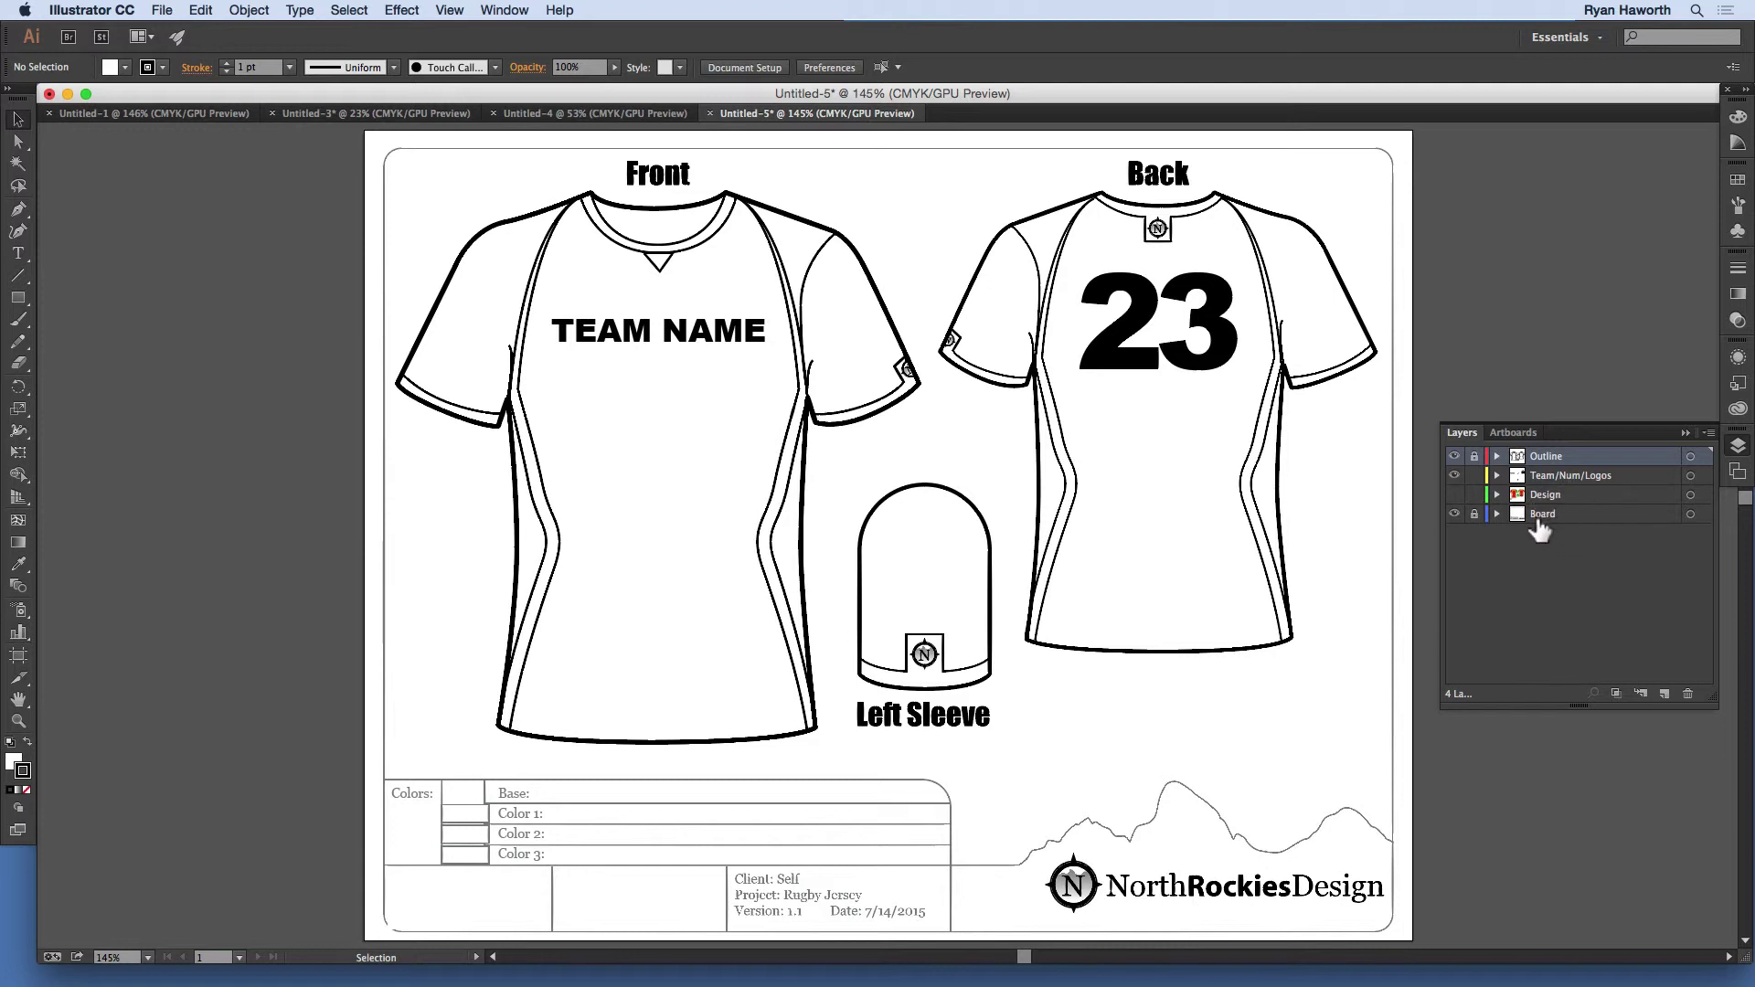
- Turn the Board layer into a template layer in its layer options
double_click(1605, 514)
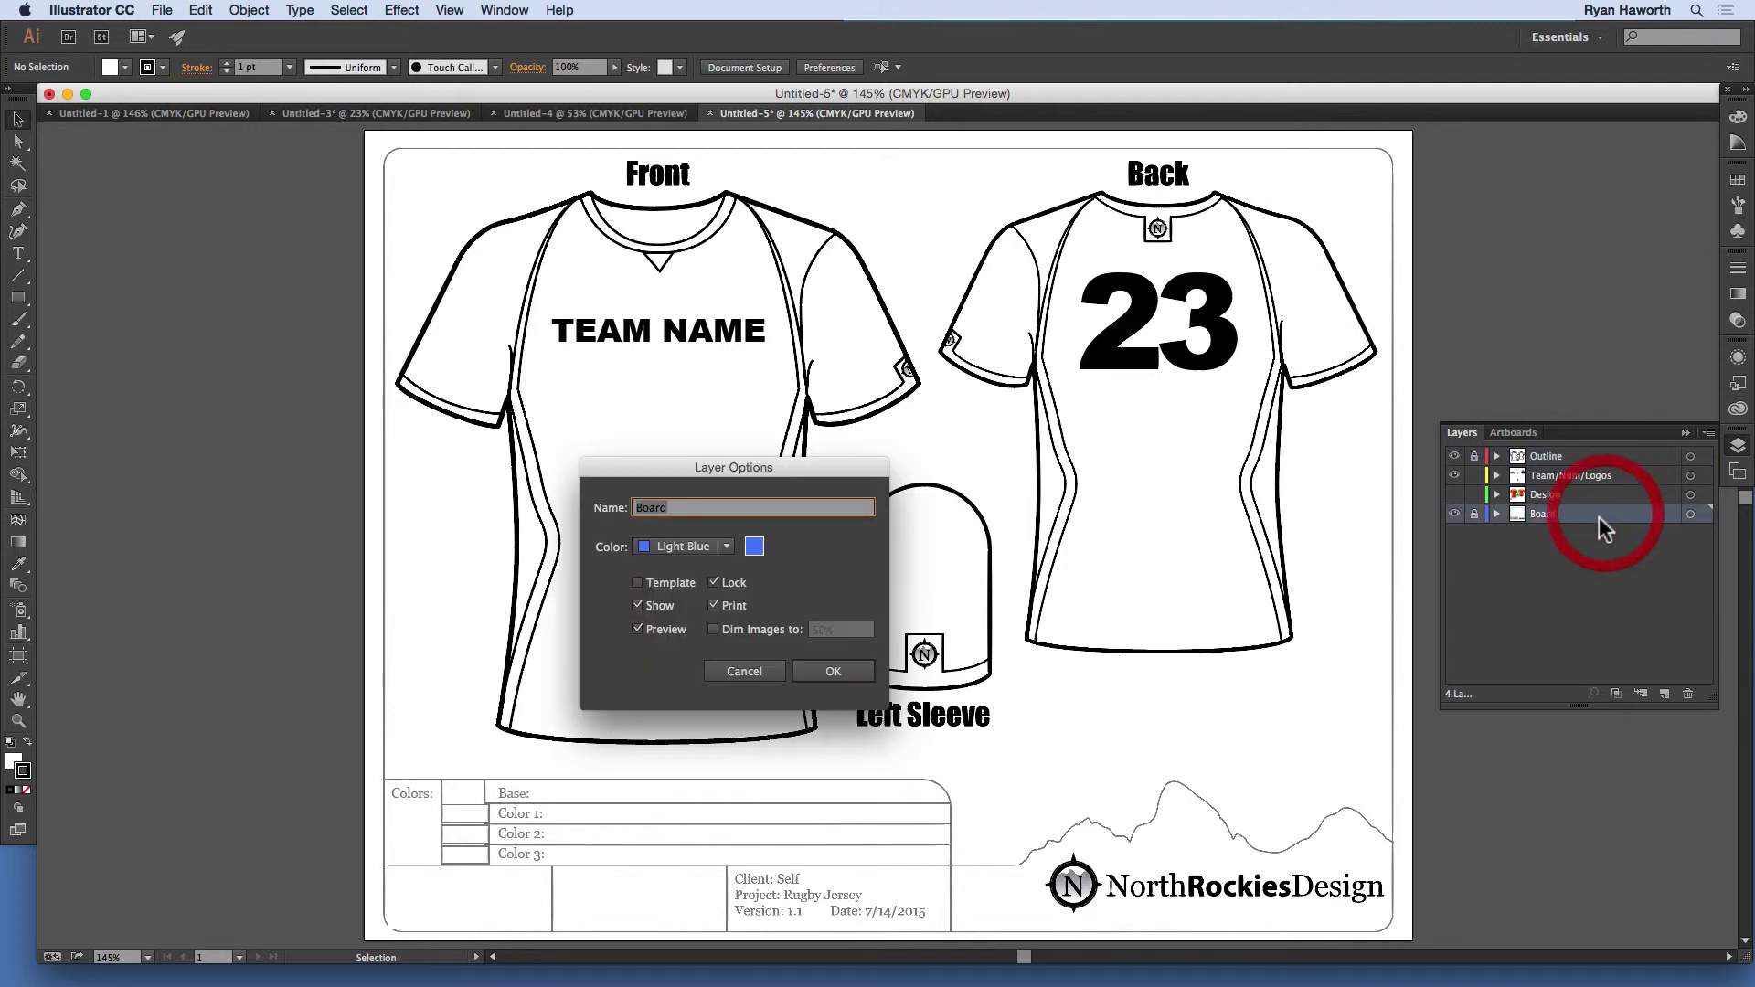
click(640, 582)
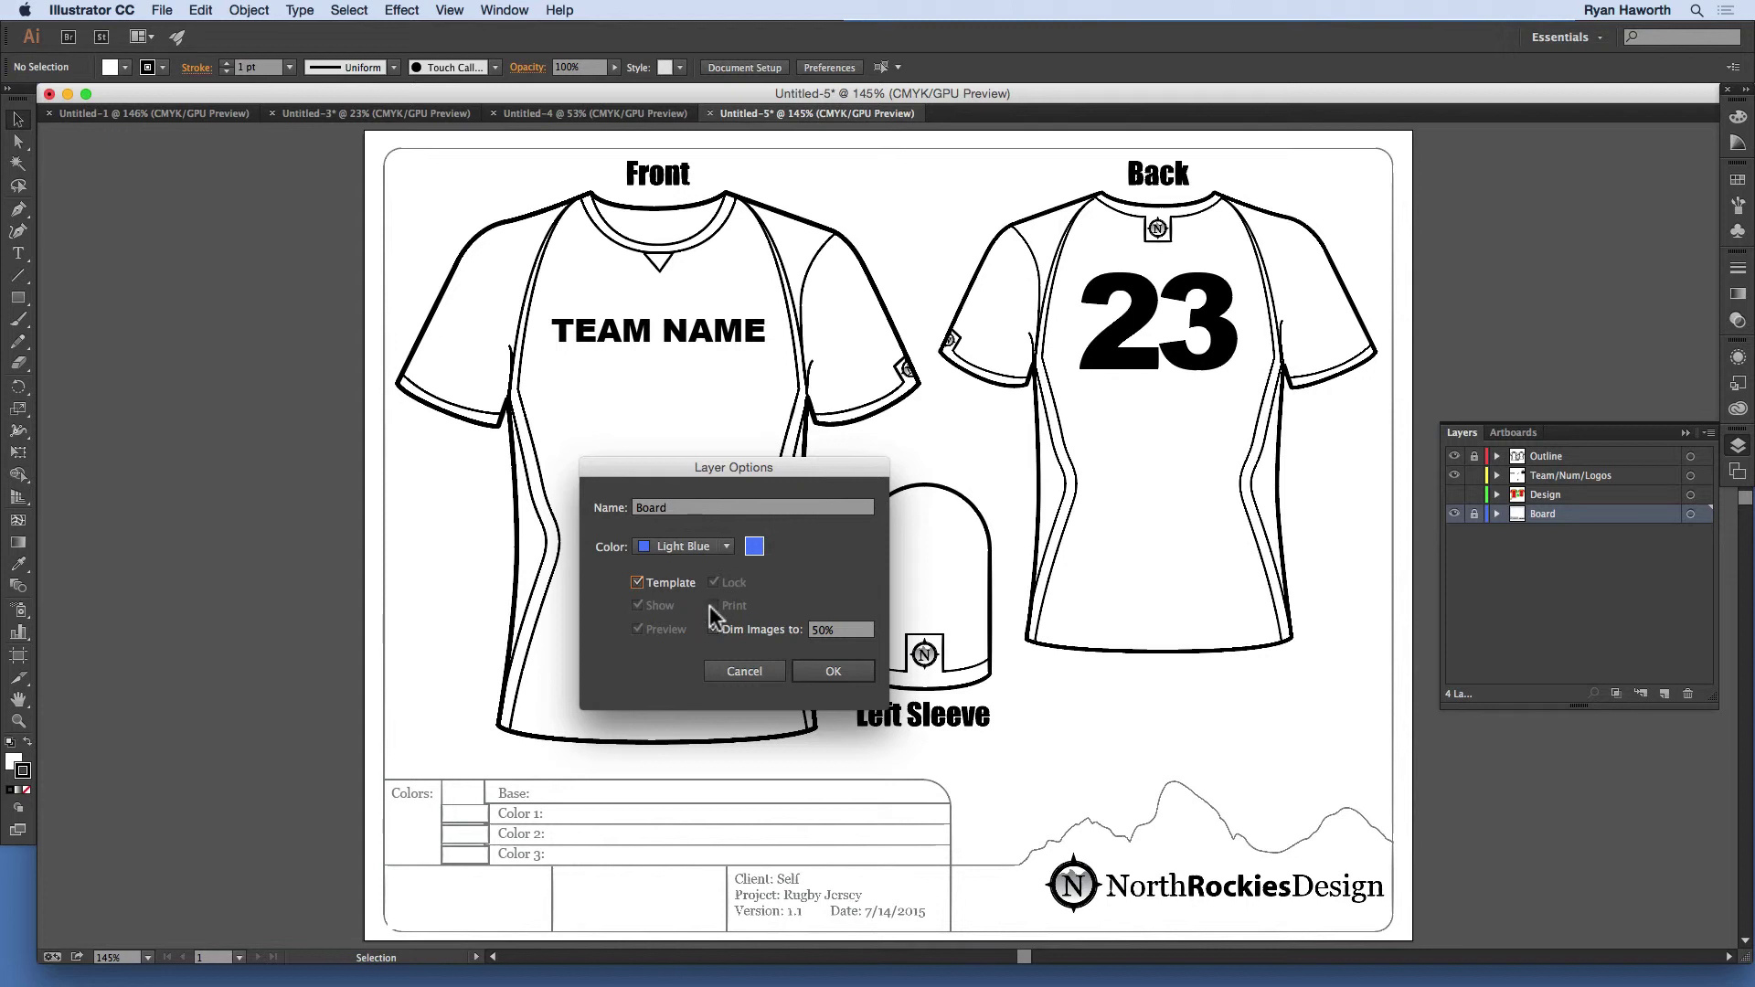
click(825, 672)
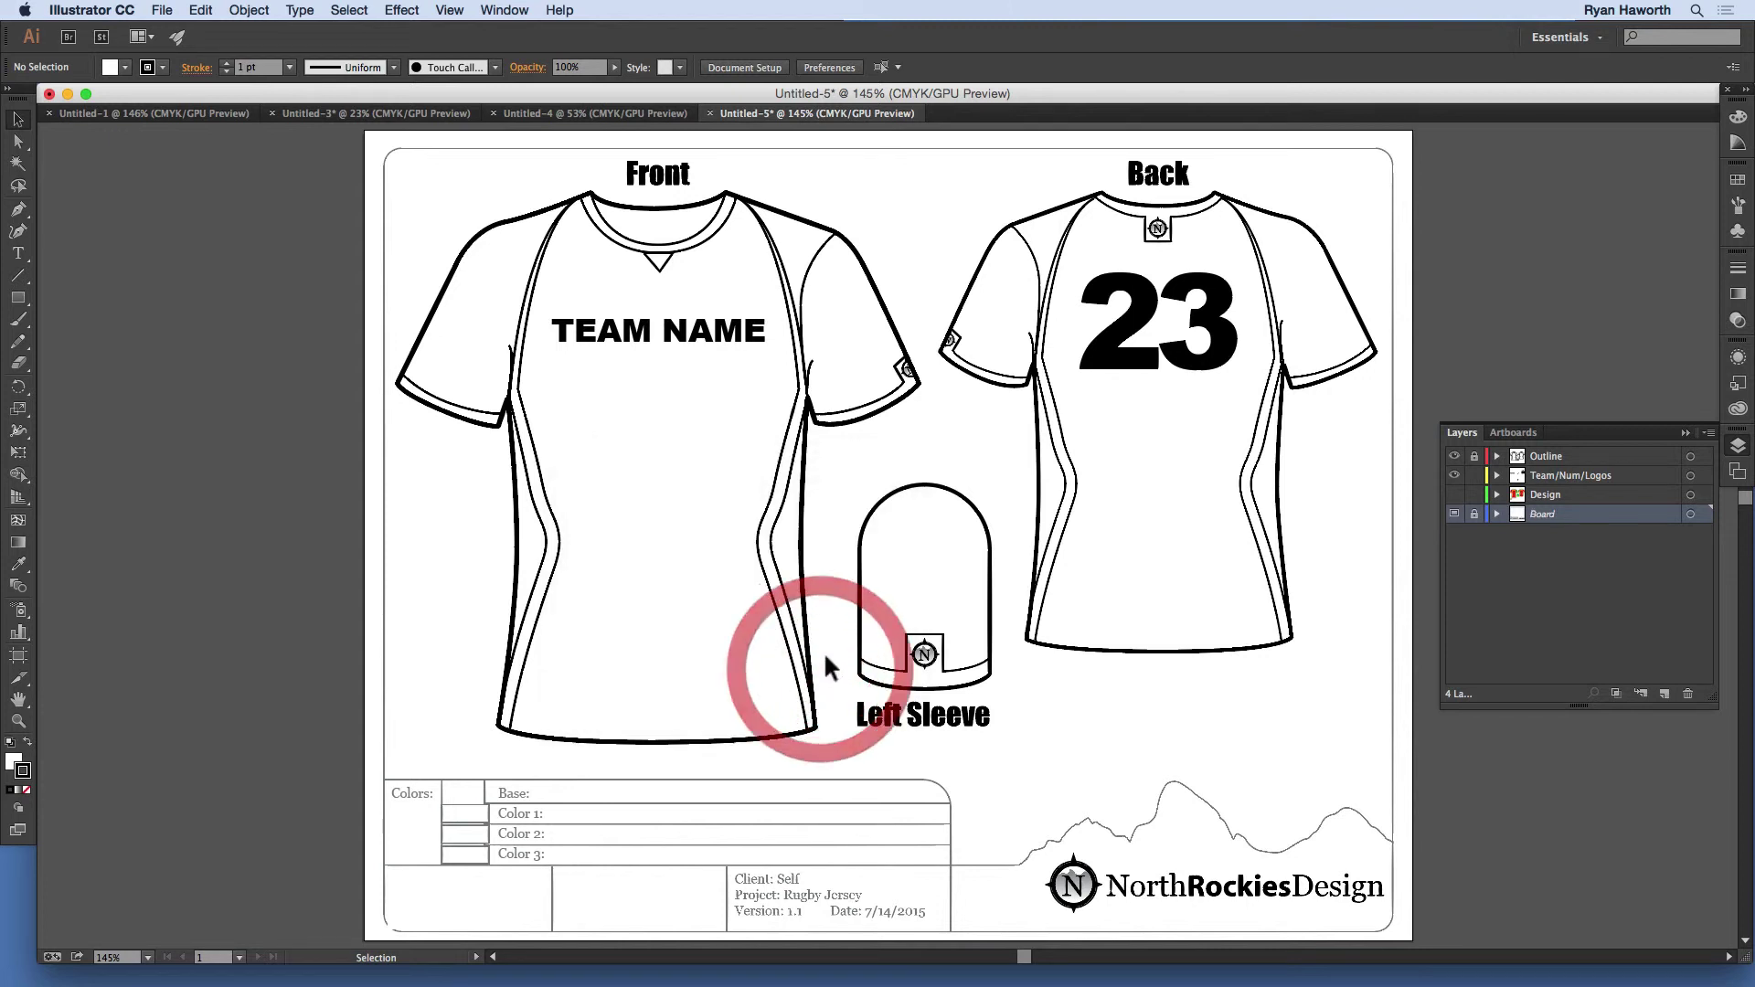